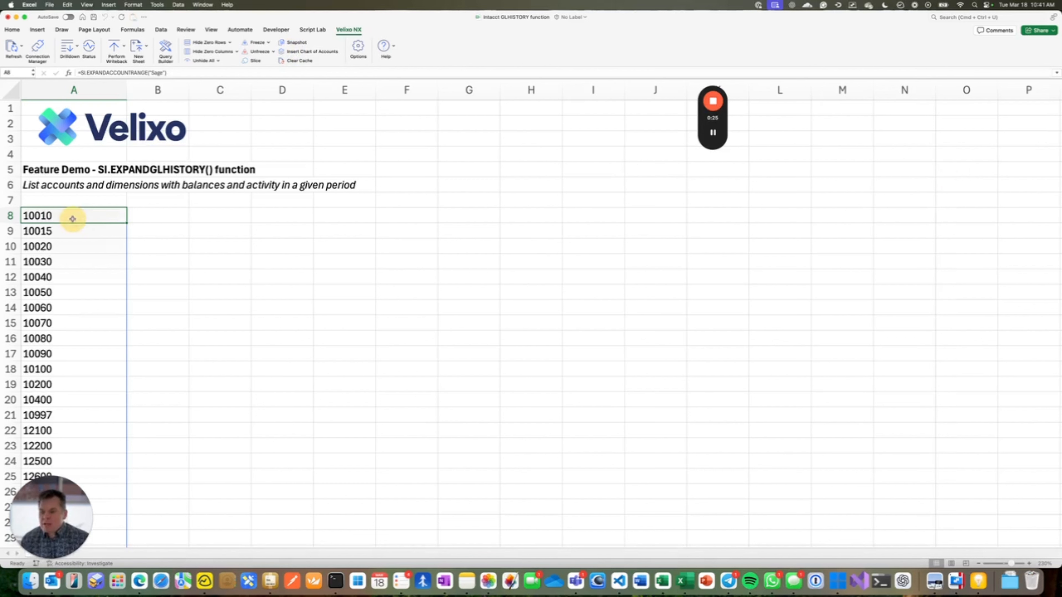
Step: Replace the account range formula in A8 with the labels From:, To:, Location: and Accounts: down A8:A11
double_click(73, 218)
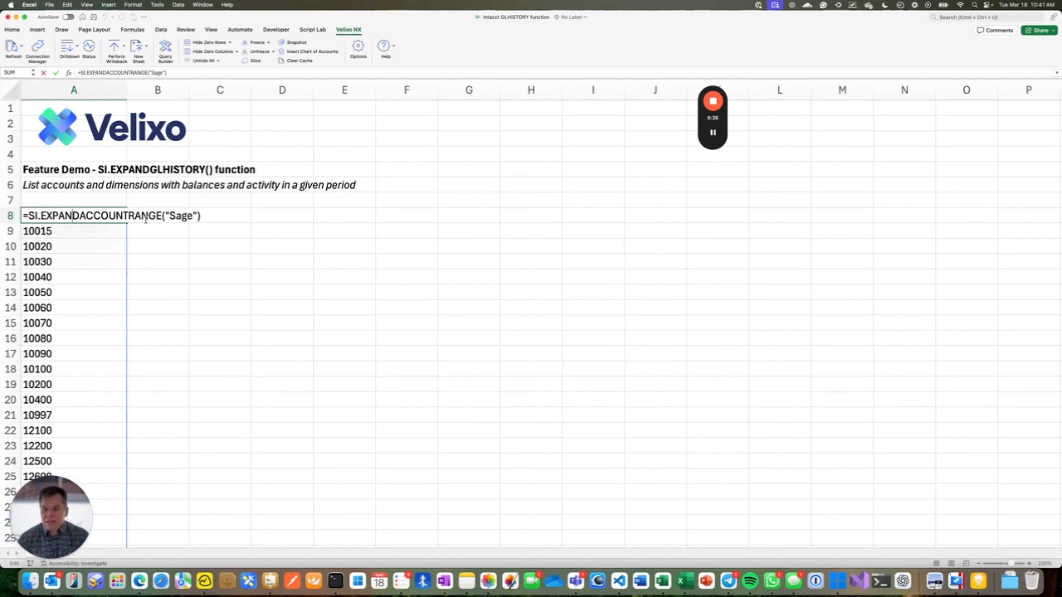
key(Return)
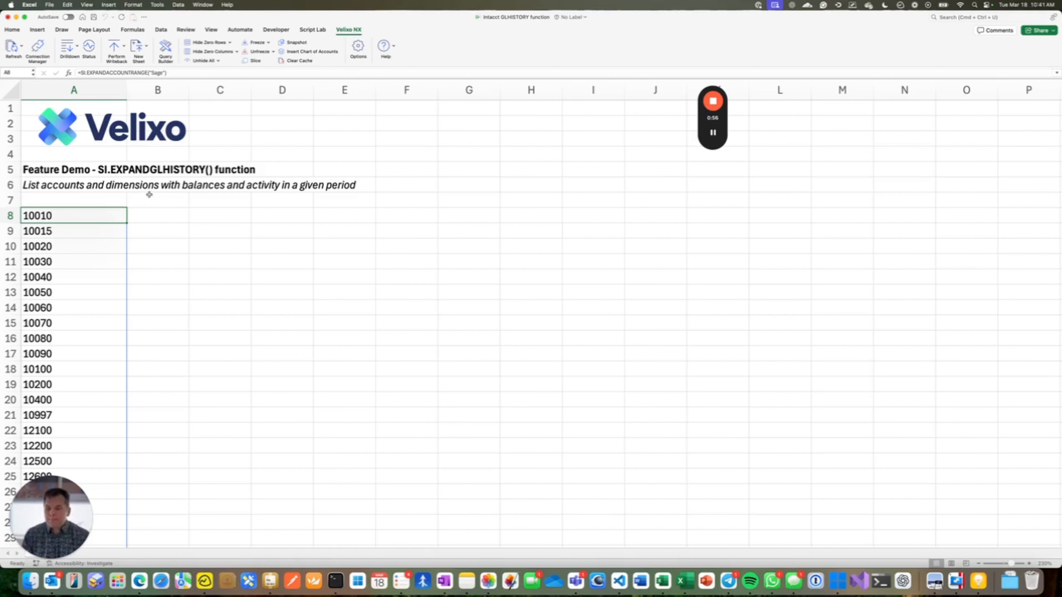
key(Delete)
text(From:)
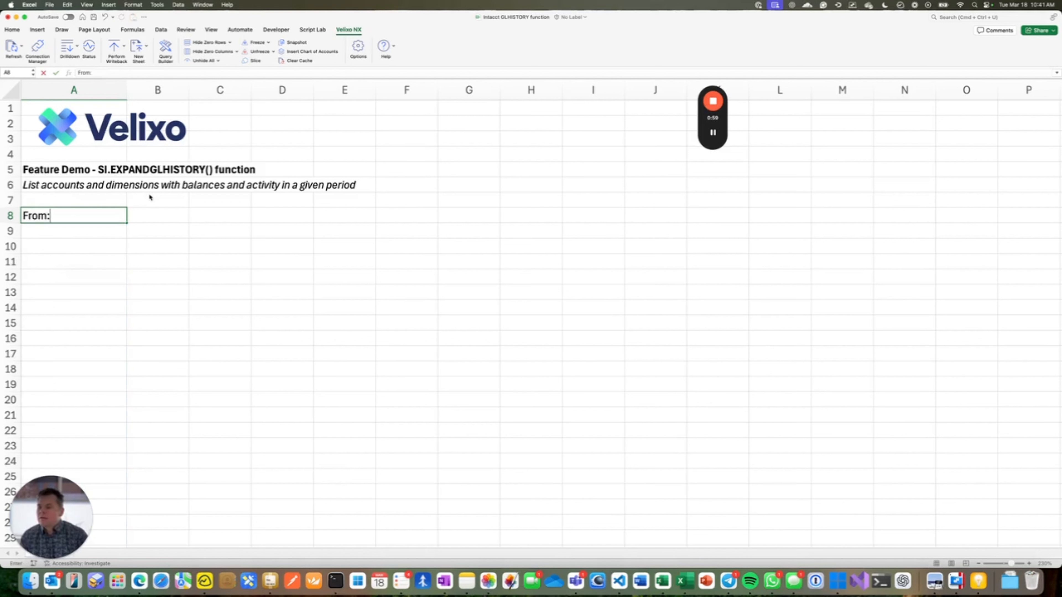
key(Return)
text(To:)
key(Return)
text(L)
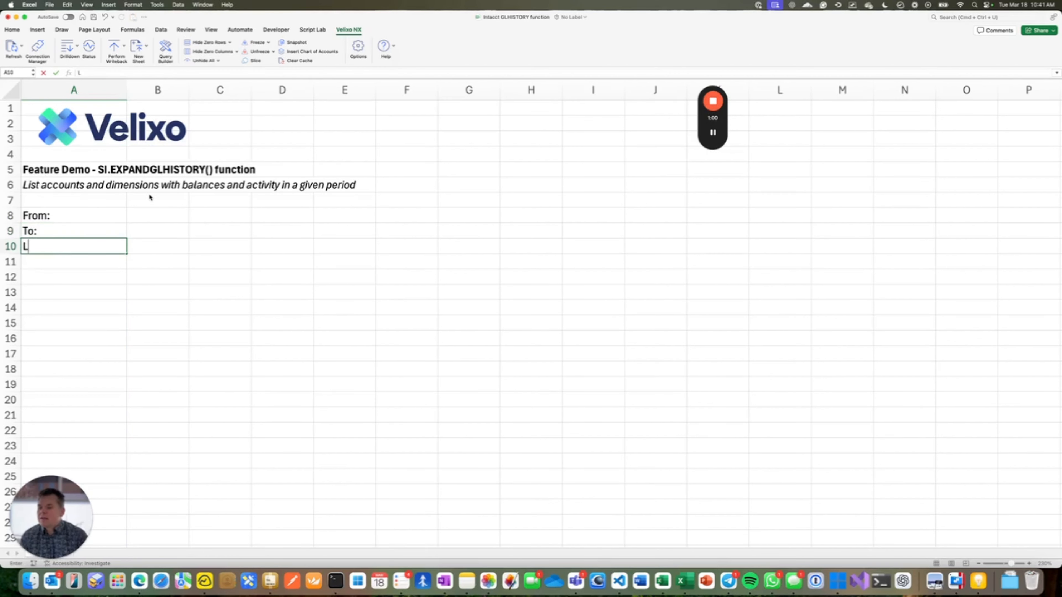
text(ocation:)
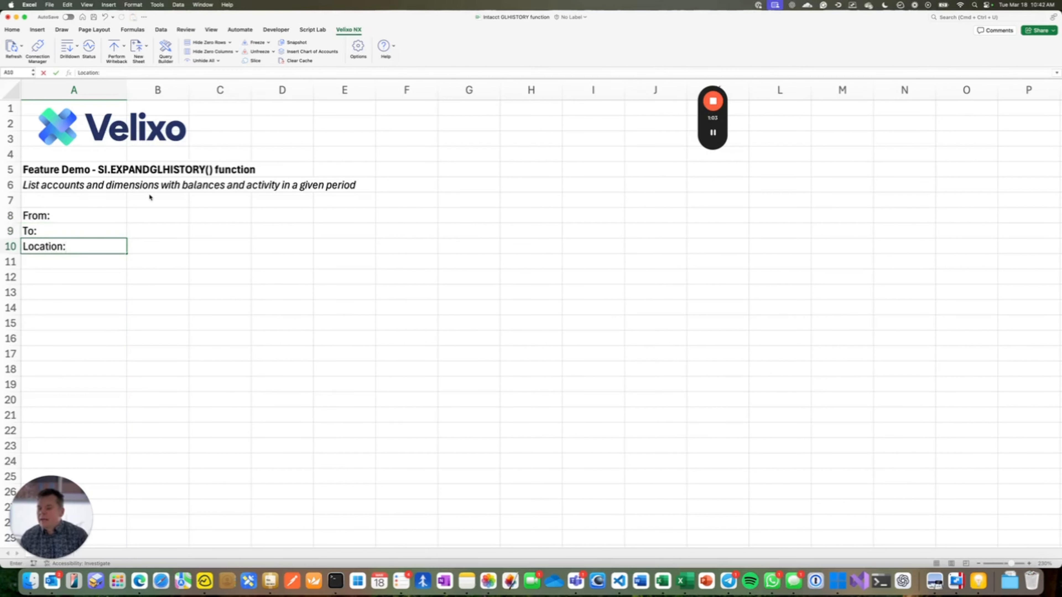
key(Return)
text(Account)
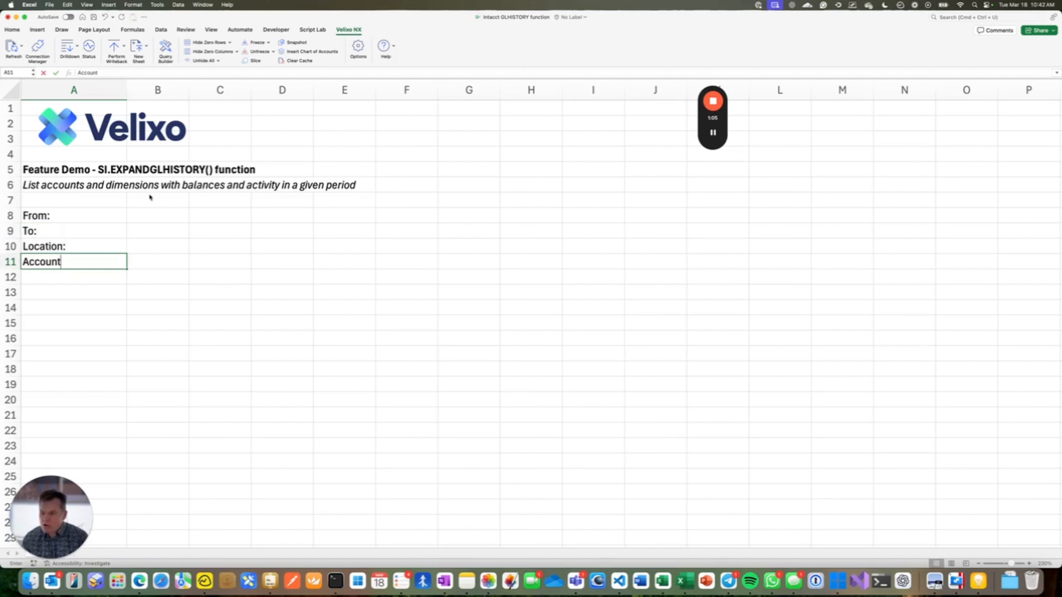
text(s:)
Step: Enter * as the Accounts value in B11 and 2019-01-01 as the From date in B8
key(Tab)
text(*)
key(Up)
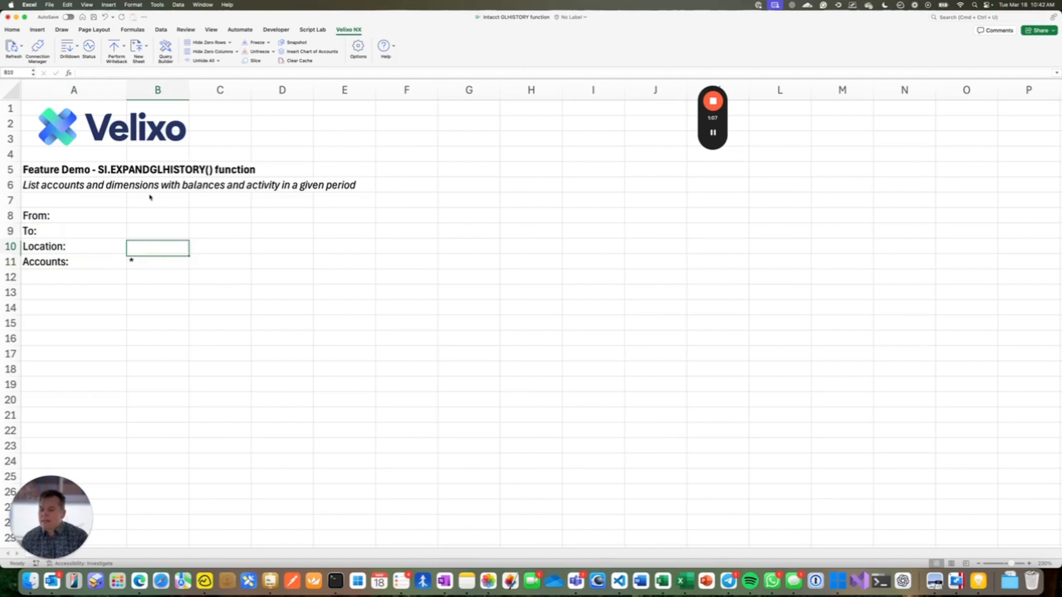
key(Up)
key(Up)
text(2019-01-01)
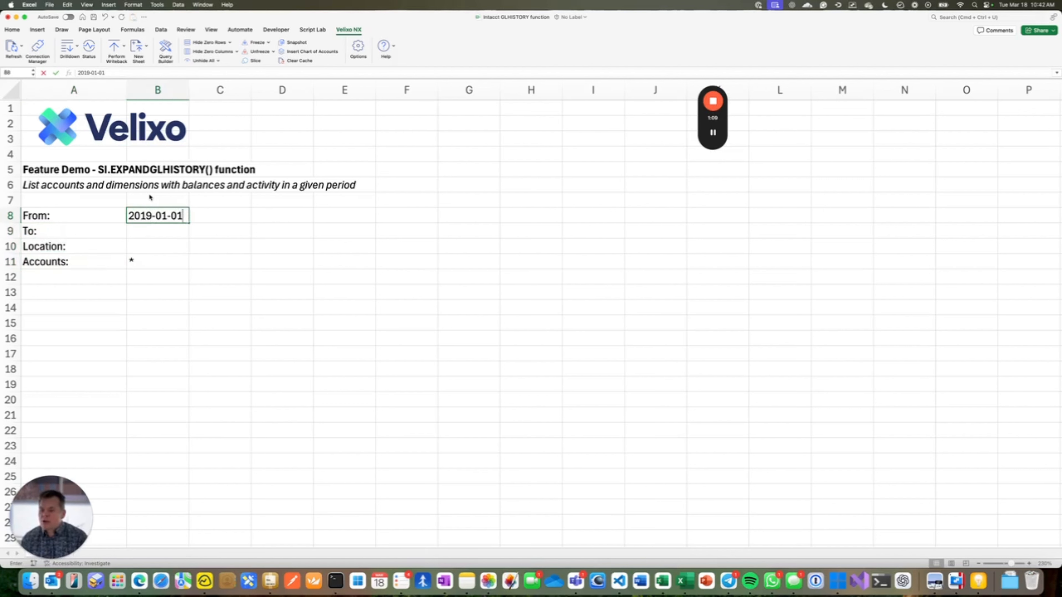
key(Return)
Step: Enter 2019-12-31 as the To date in B9 and 100 as the Location in B10
text(20919-1)
key(BackSpace)
key(BackSpace)
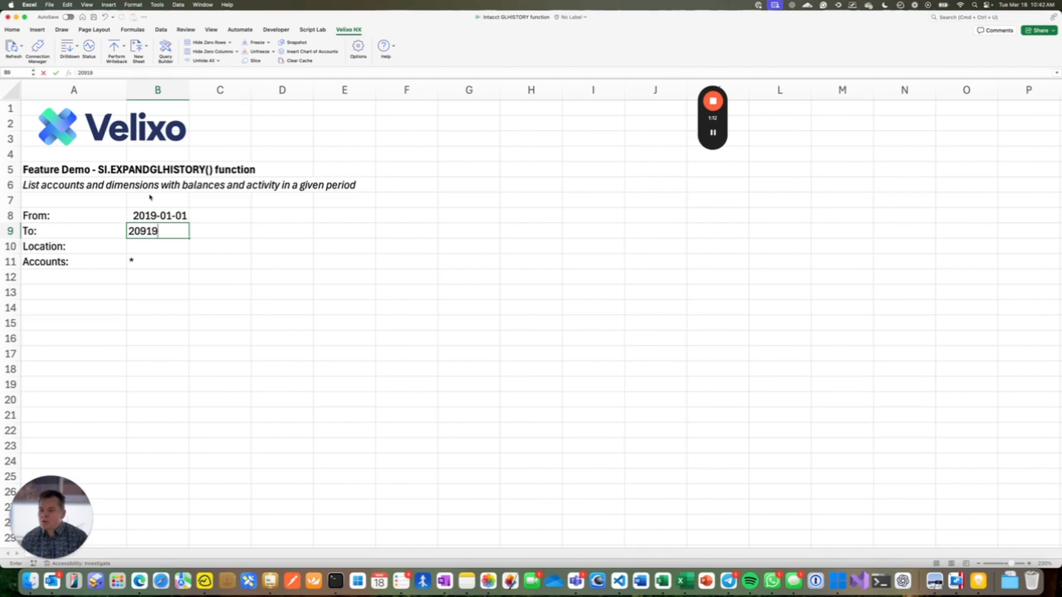
key(BackSpace)
key(BackSpace)
key(BackSpace)
text(19-12-31)
key(Return)
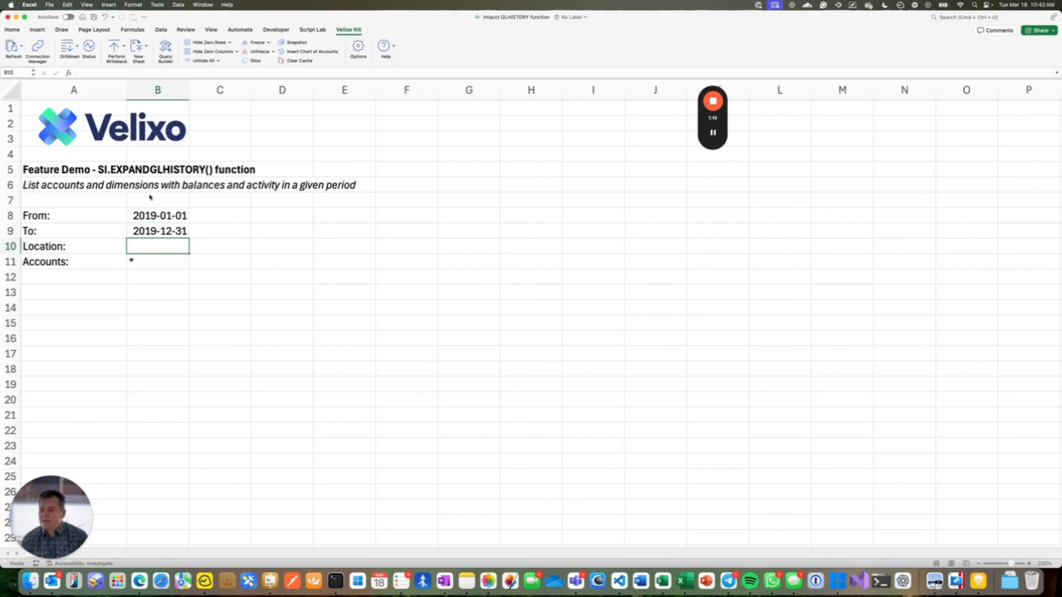
text(100)
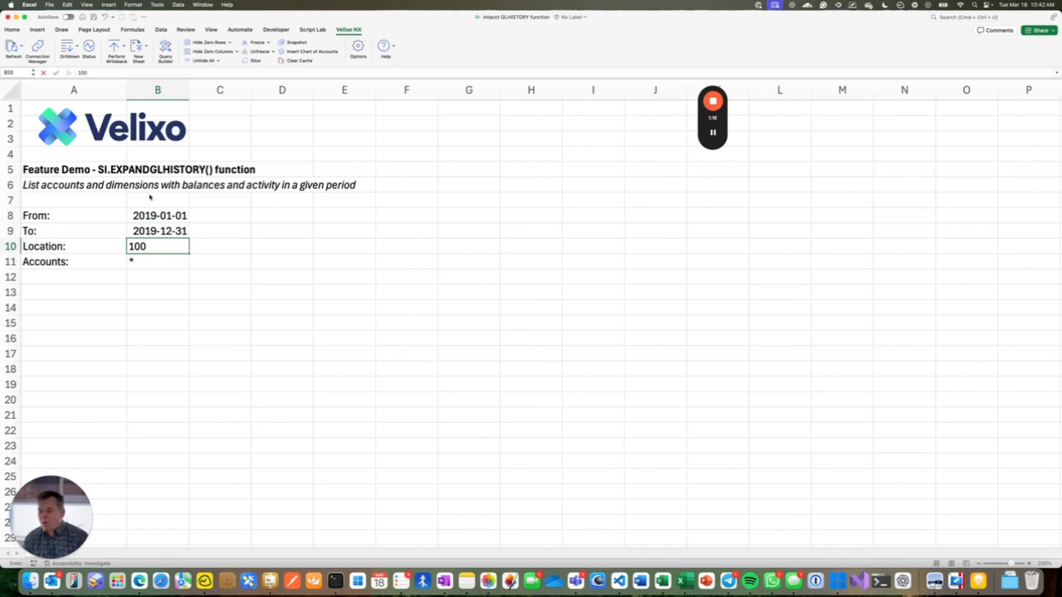
key(Return)
Step: Begin an =SI.EXPANDGLHISTORY( formula in cell A13, below the parameter block
key(Return)
key(Return)
key(Left)
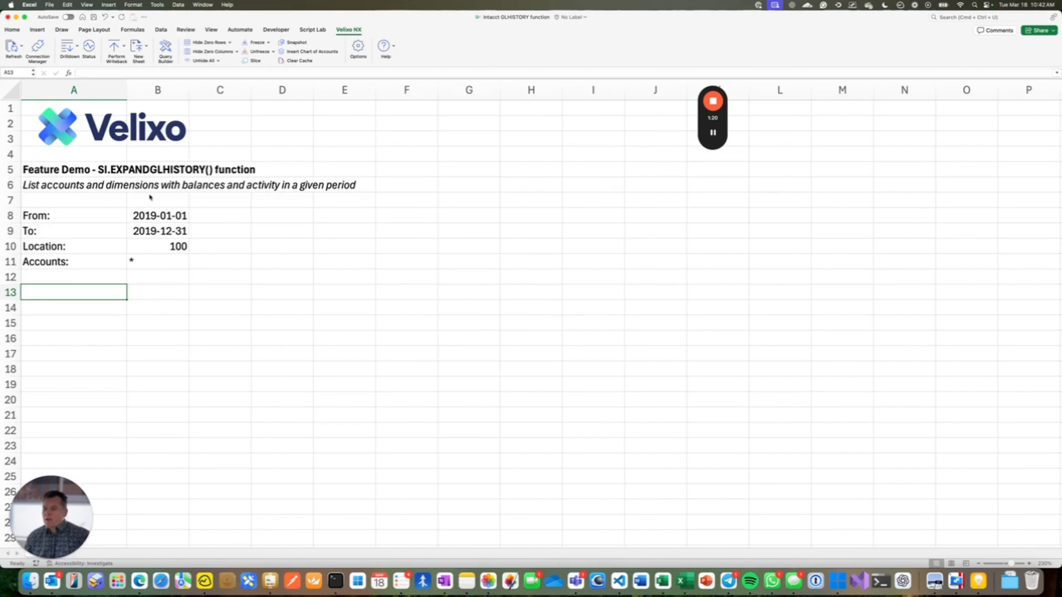
text(=)
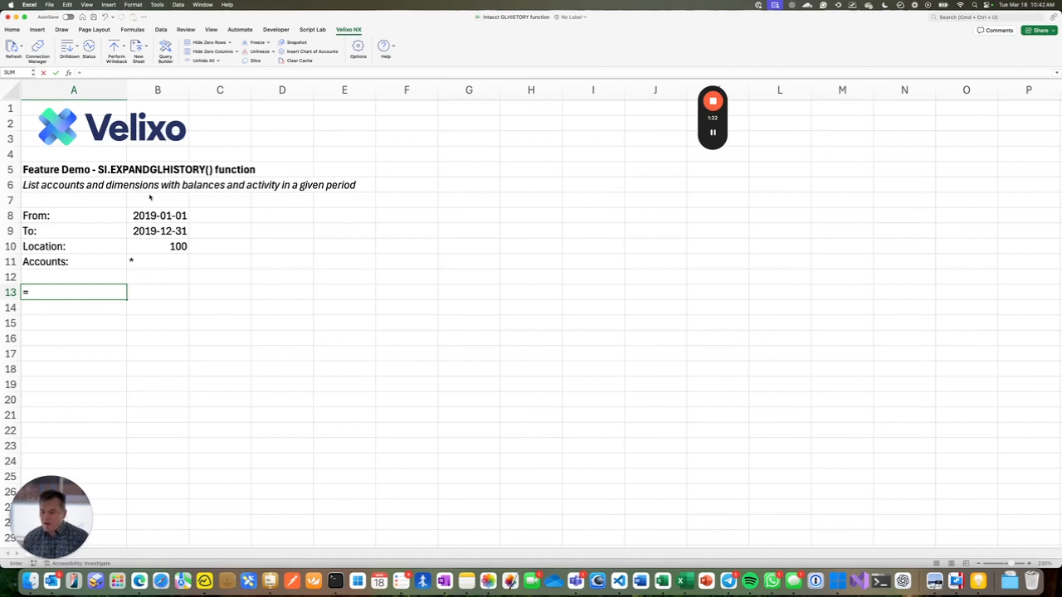
text(SI)
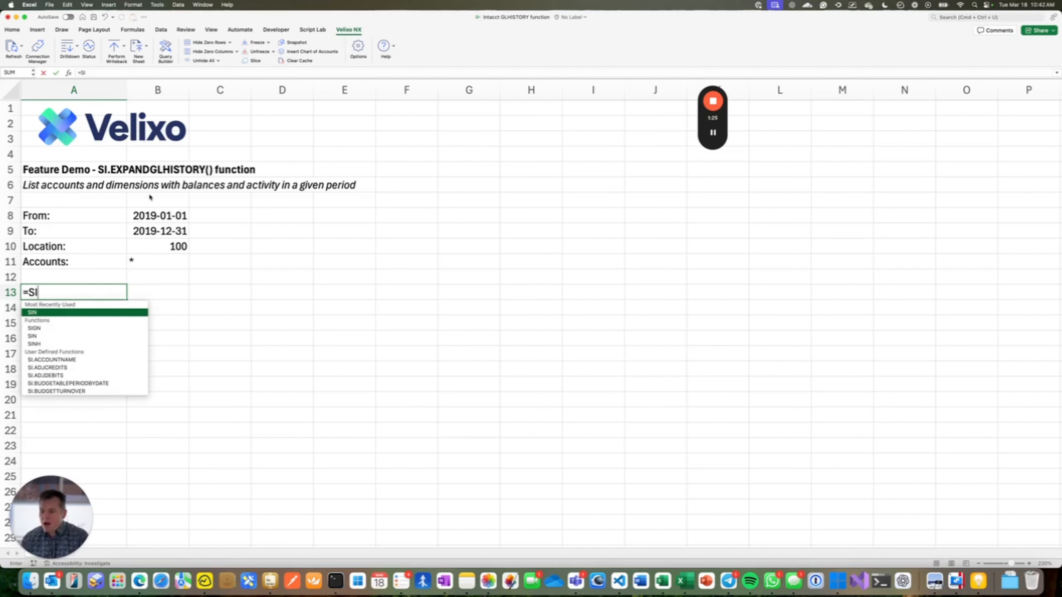
text(.EXPAND)
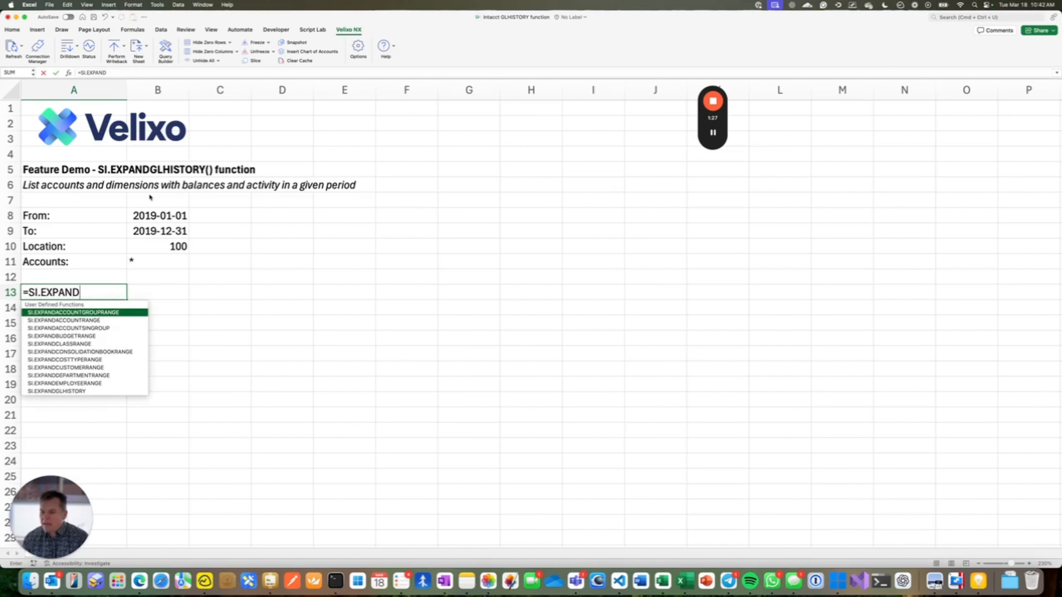
text(GLHISTORY()
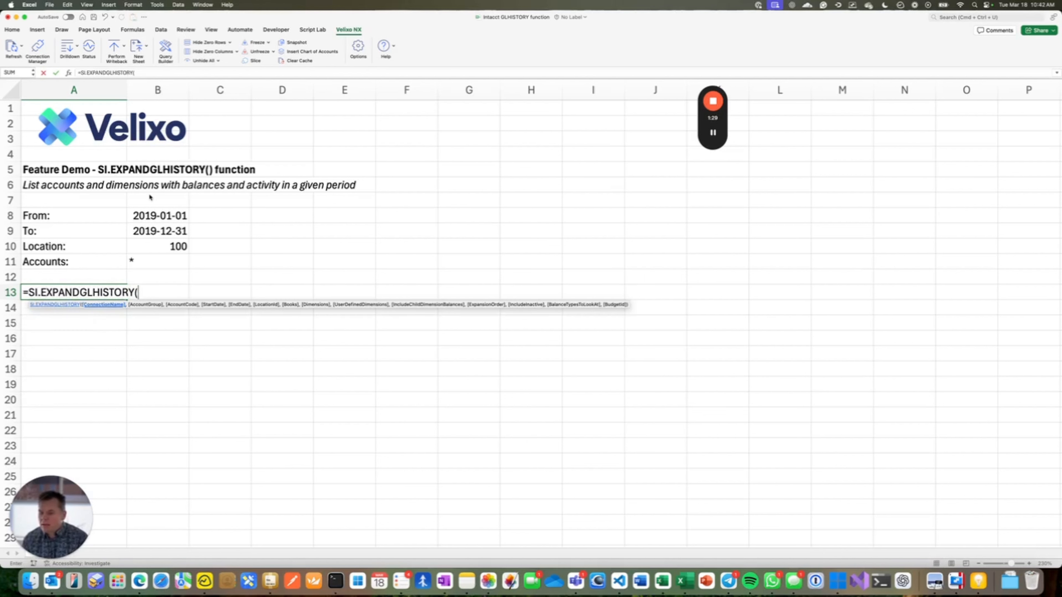
Step: Review the parameter descriptions in the SI.EXPANDGLHISTORY online help article and return to the workbook
click(46, 305)
scroll(538, 323, down, 5)
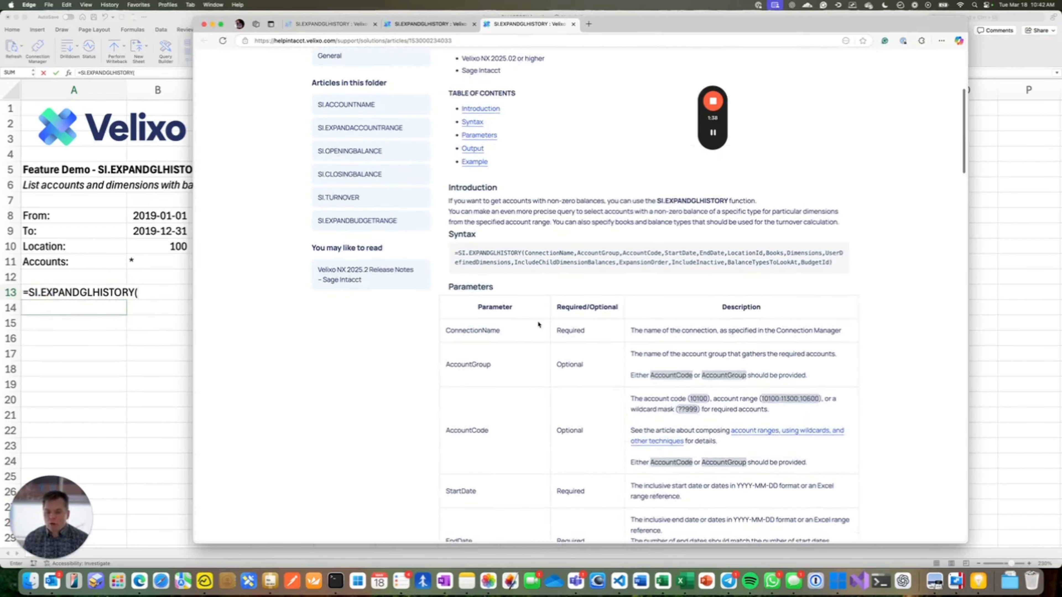
scroll(538, 324, down, 10)
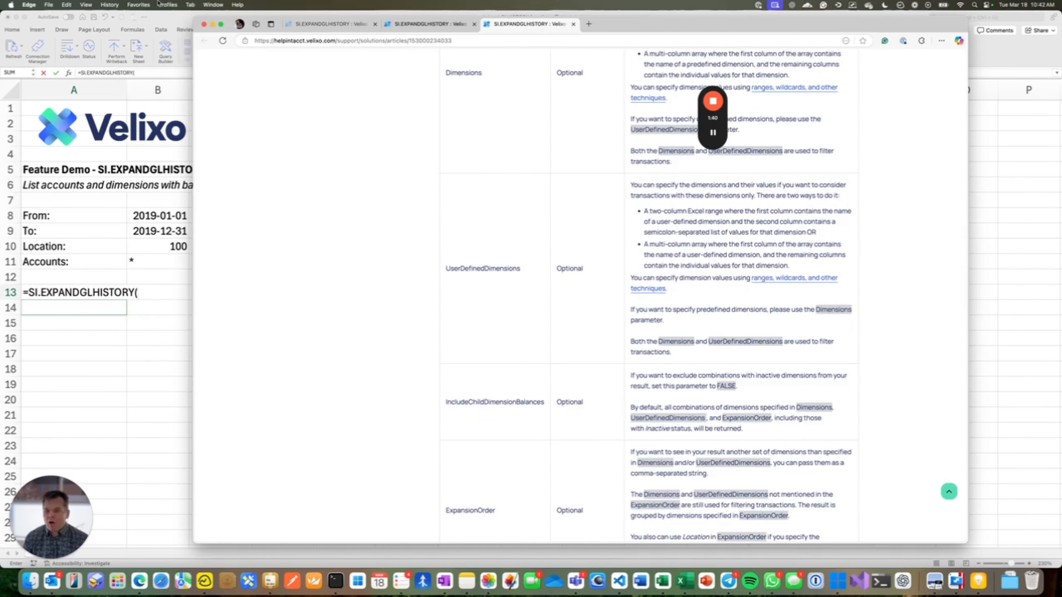
click(162, 19)
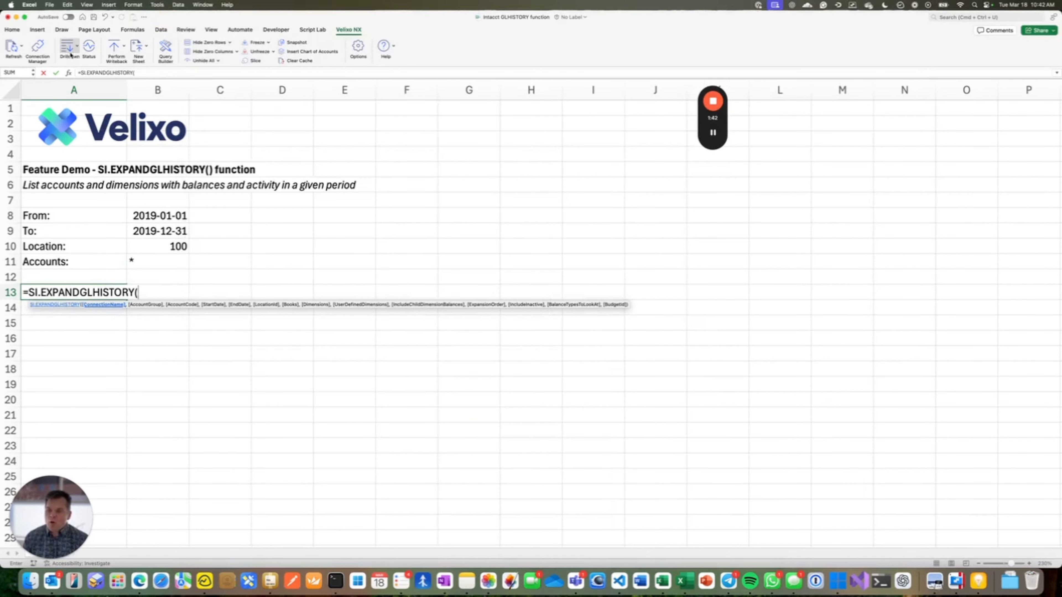
Step: Open the formula's arguments in a widened Formula Builder and set ConnectionName to "Sage"
click(68, 73)
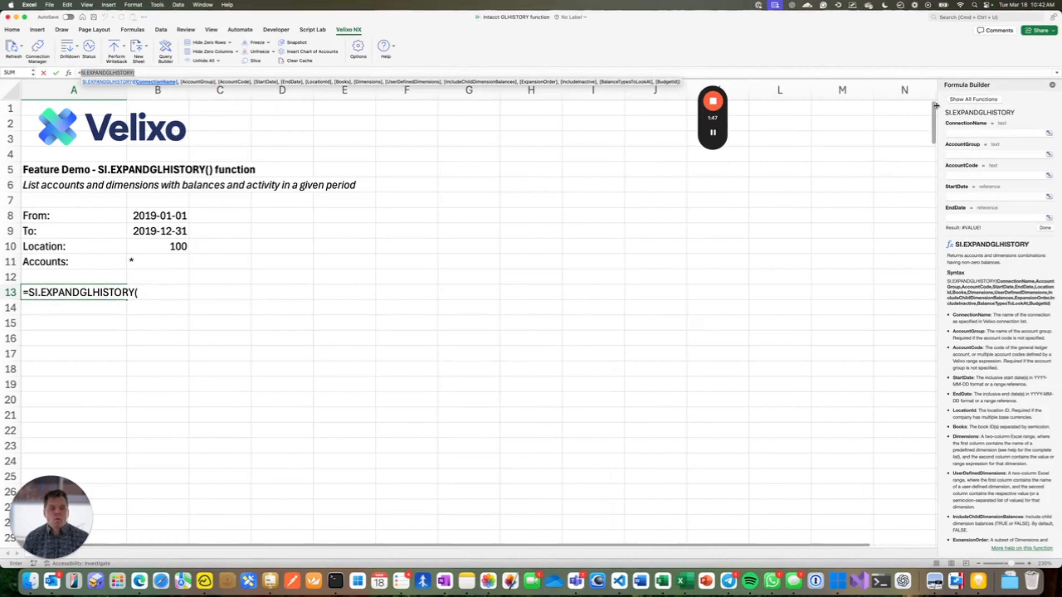
drag(937, 108, 834, 113)
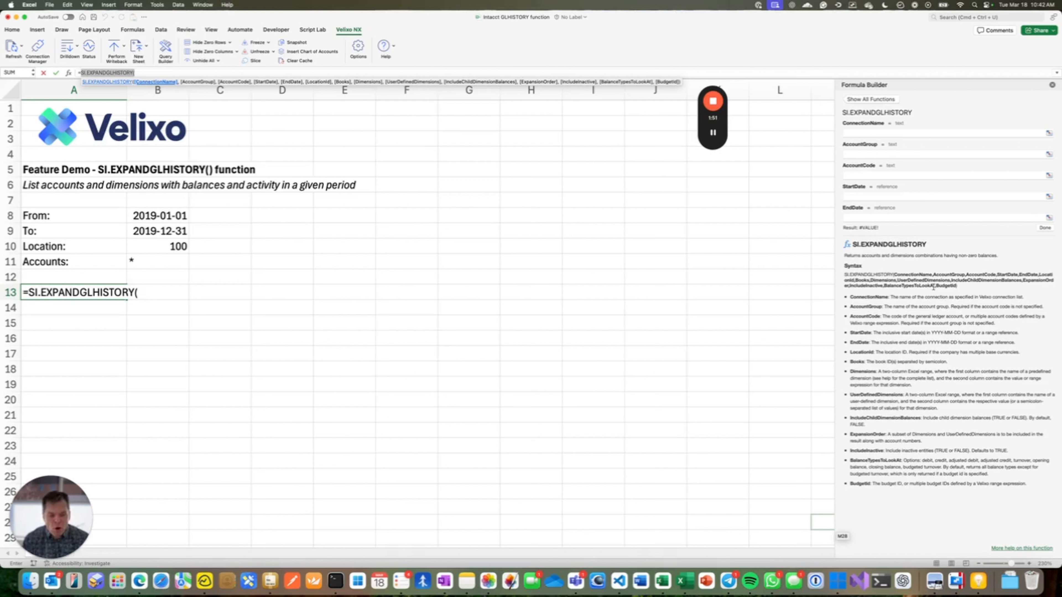
click(886, 132)
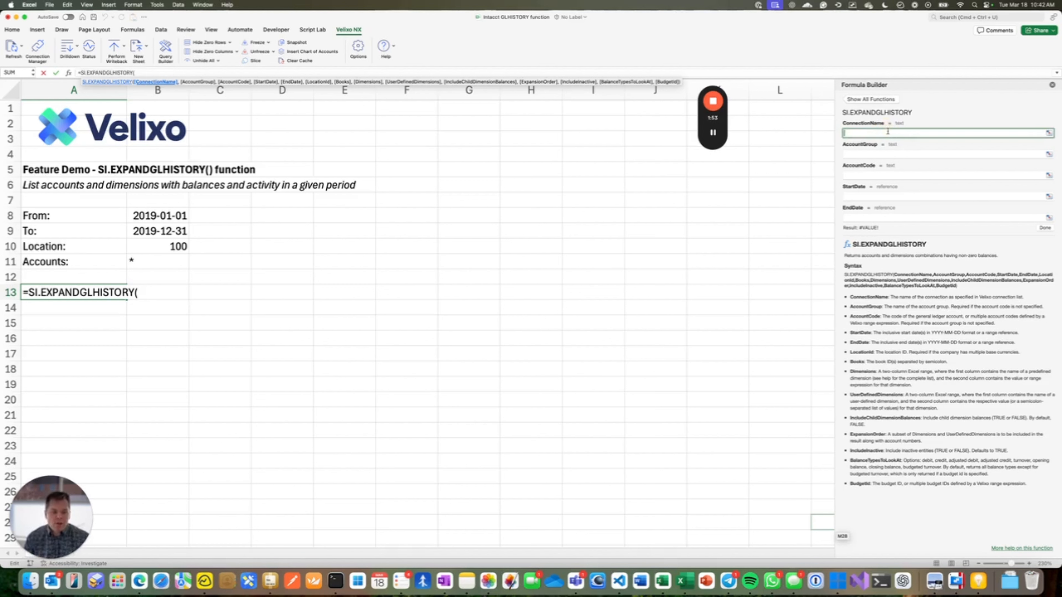
text(Sage)
key(Tab)
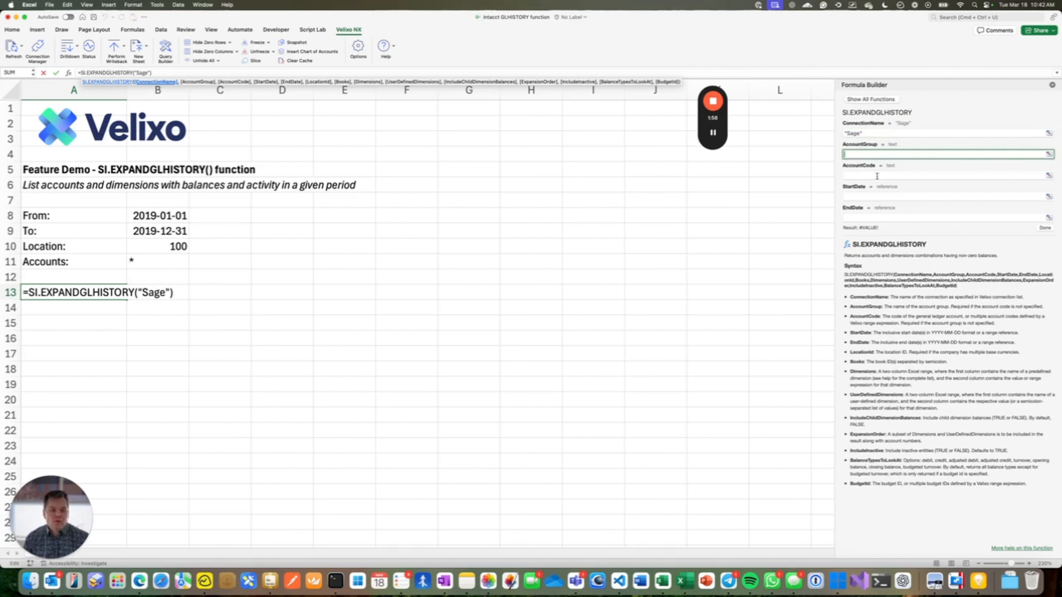
Step: Link the AccountCode, StartDate and EndDate arguments to absolute references $B$11, $B$8 and $B$9
click(877, 177)
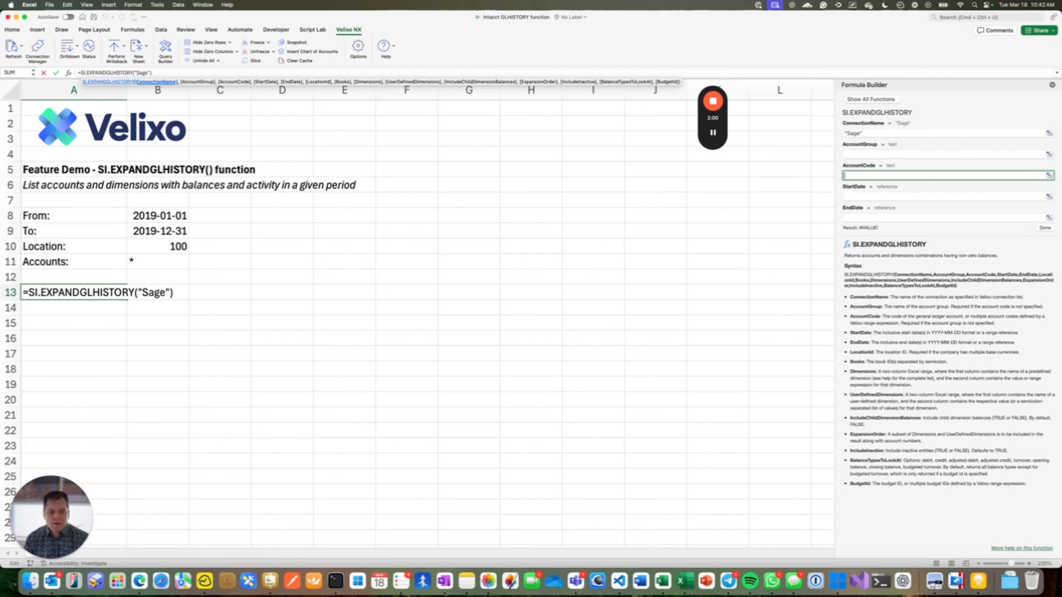
click(151, 260)
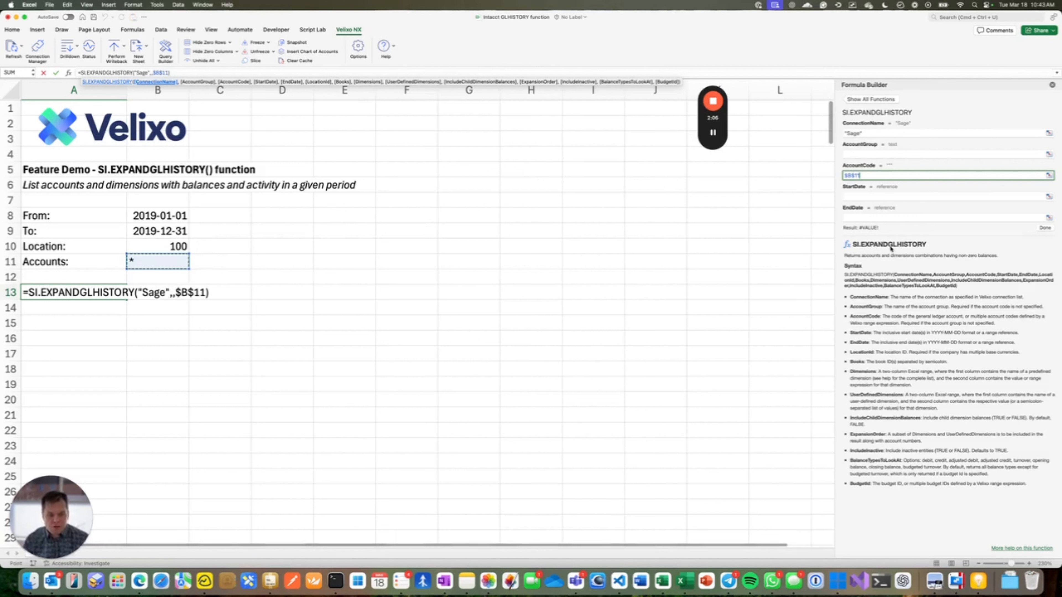
click(859, 195)
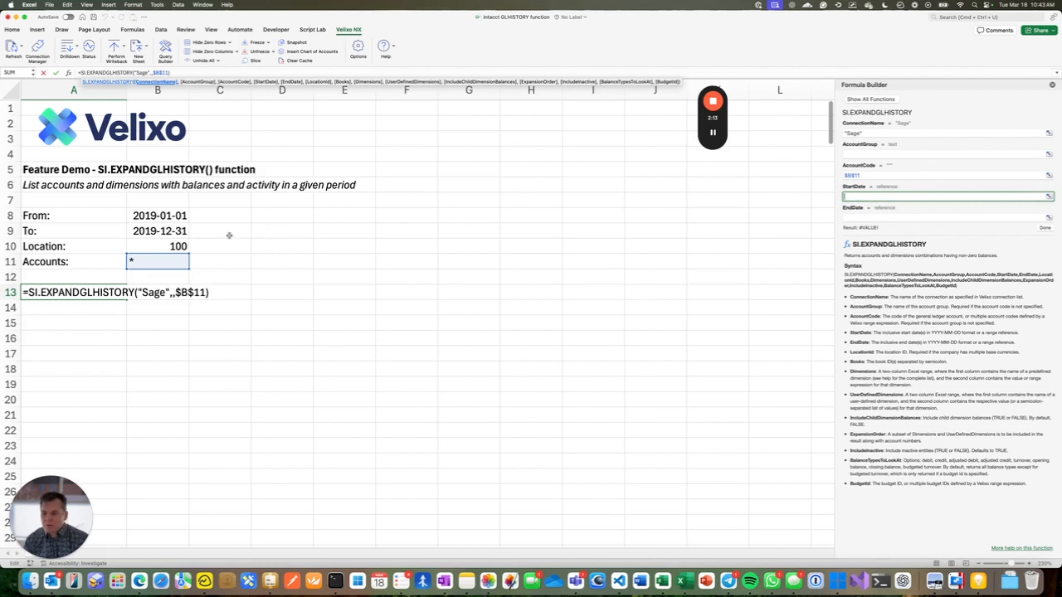
click(170, 216)
click(862, 217)
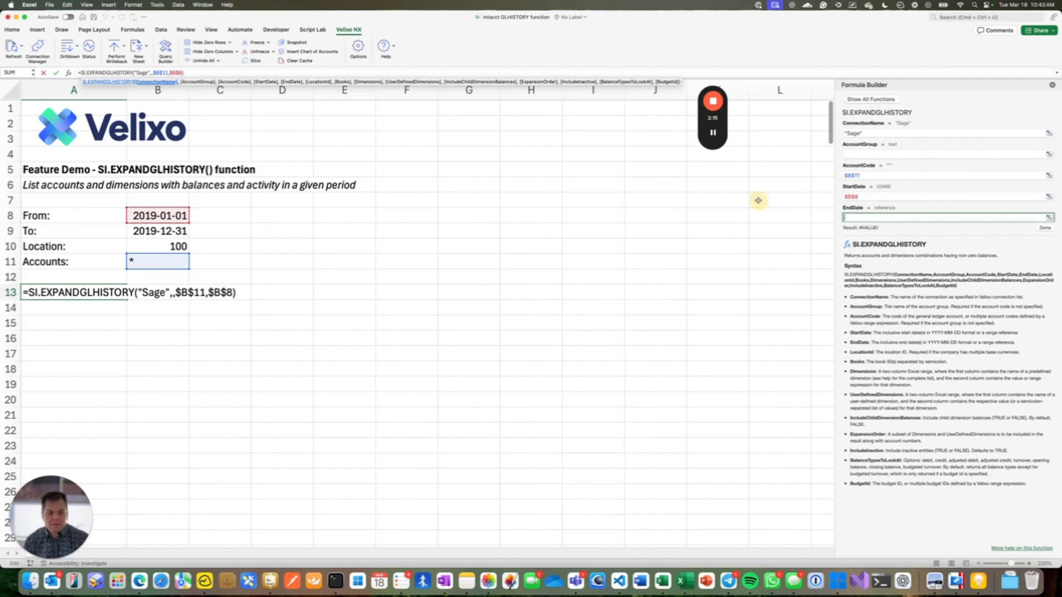
click(178, 230)
Step: Link the LocationId argument to $B$10 and complete the SI.EXPANDGLHISTORY formula
scroll(954, 166, down, 1)
scroll(954, 166, down, 2)
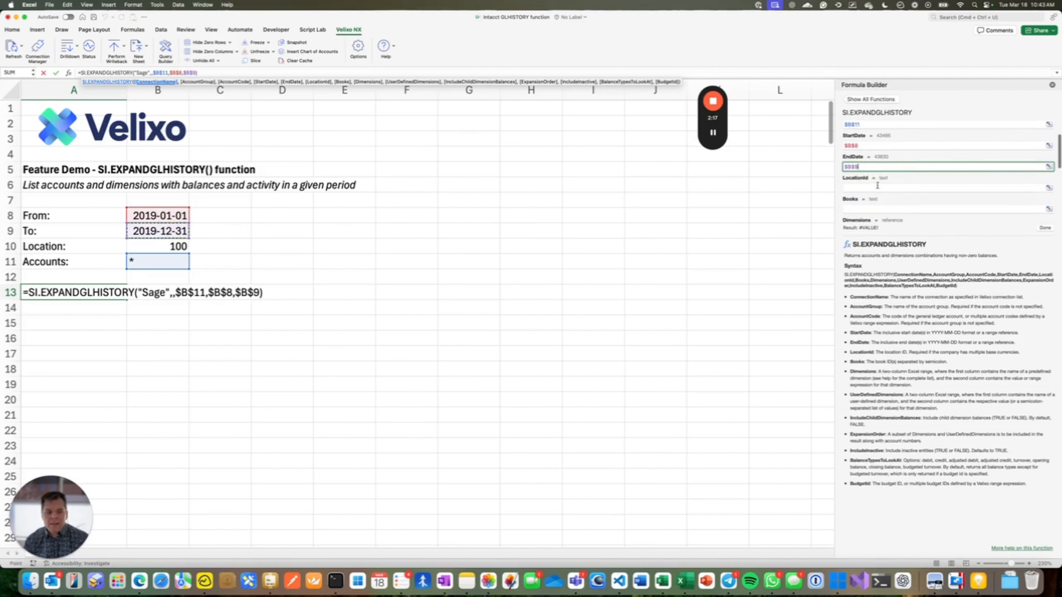
click(898, 188)
click(153, 248)
key(F4)
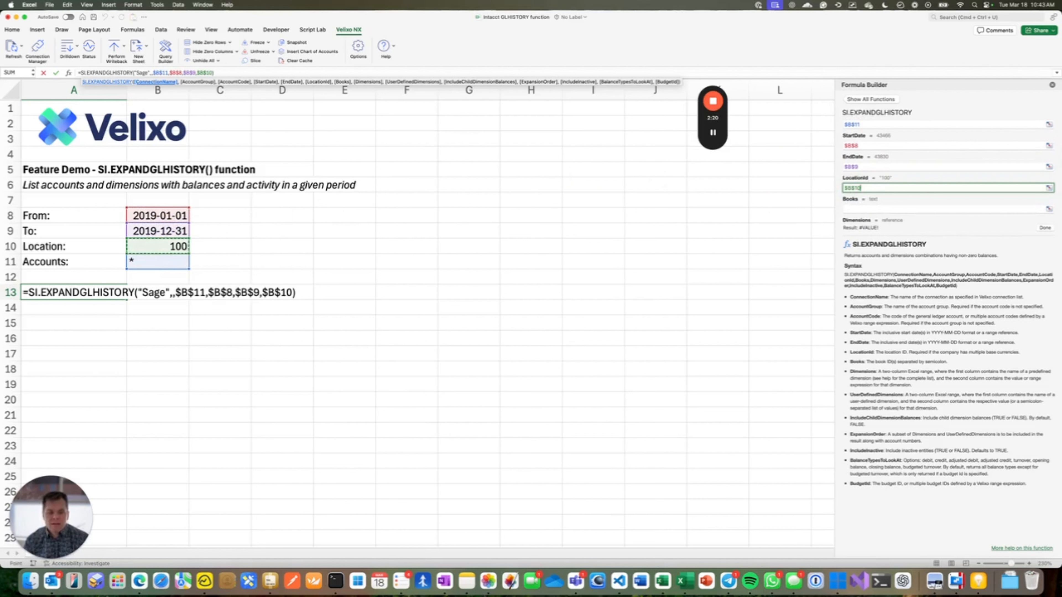
click(1045, 228)
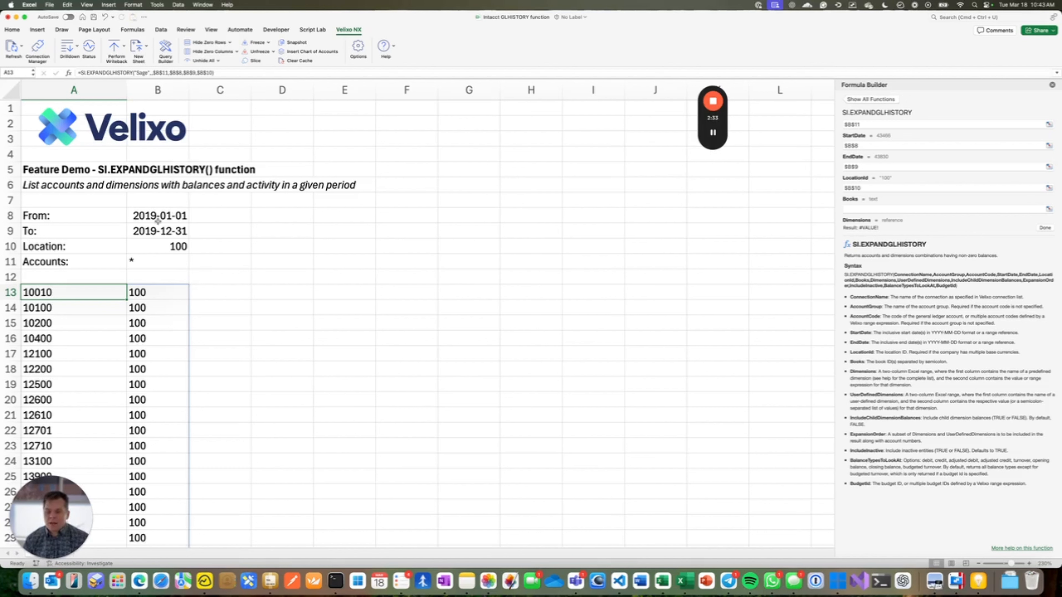
Step: Move the SI.EXPANDGLHISTORY formula from A13 down to A14 to free a header row
key(super+c)
click(55, 305)
key(Return)
Step: Add the column headers Code and Location in A13:B13 and format them bold and underlined
click(52, 293)
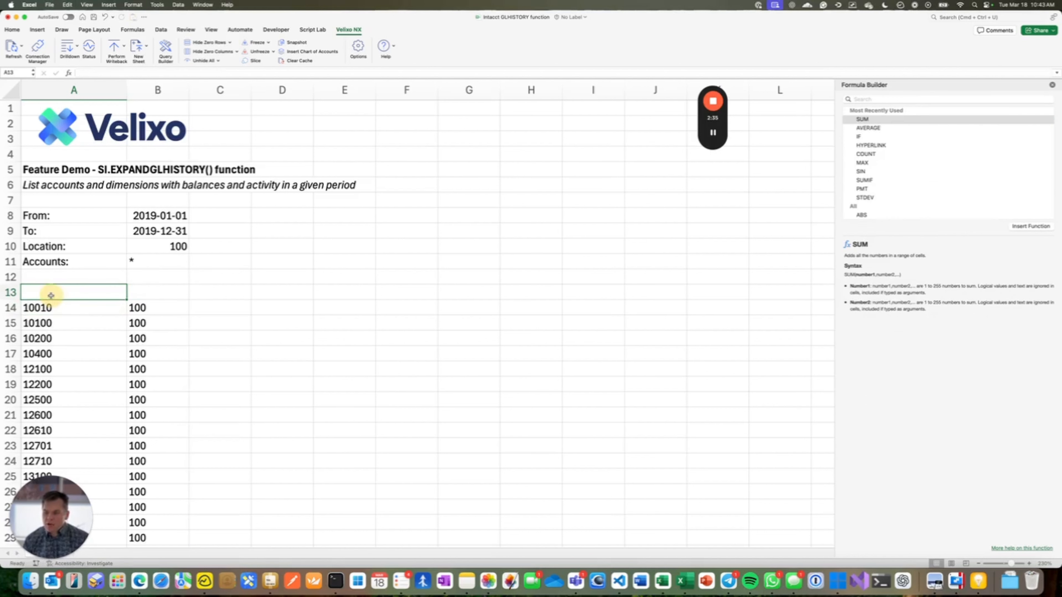
text(Code)
key(Tab)
text(Location)
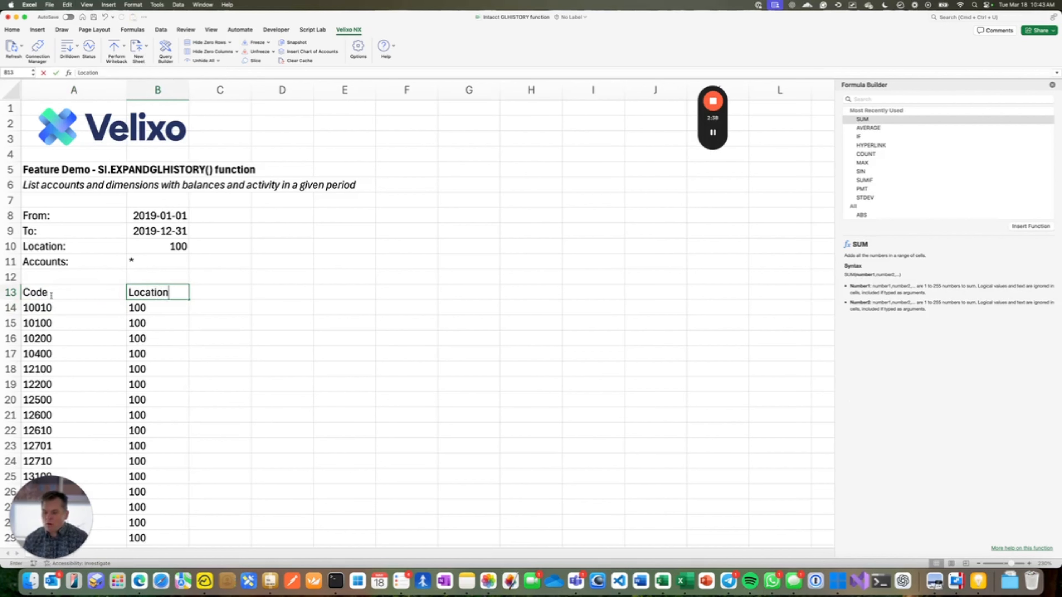
click(51, 295)
key(shift+Right)
key(super+b)
key(super+u)
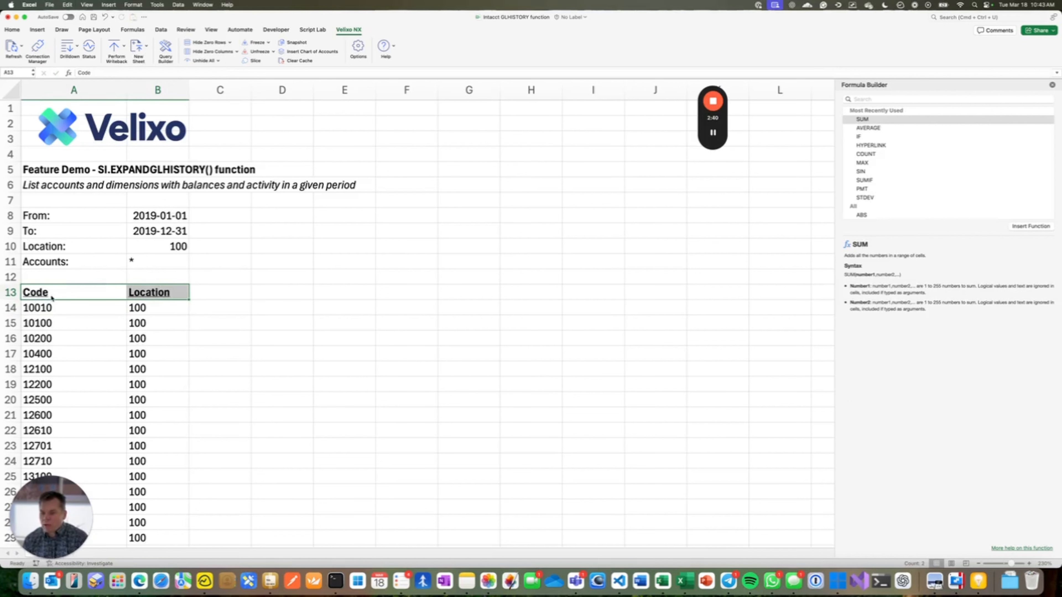
Step: Look through the expanded list of account codes and locations below the headers
scroll(52, 297, down, 15)
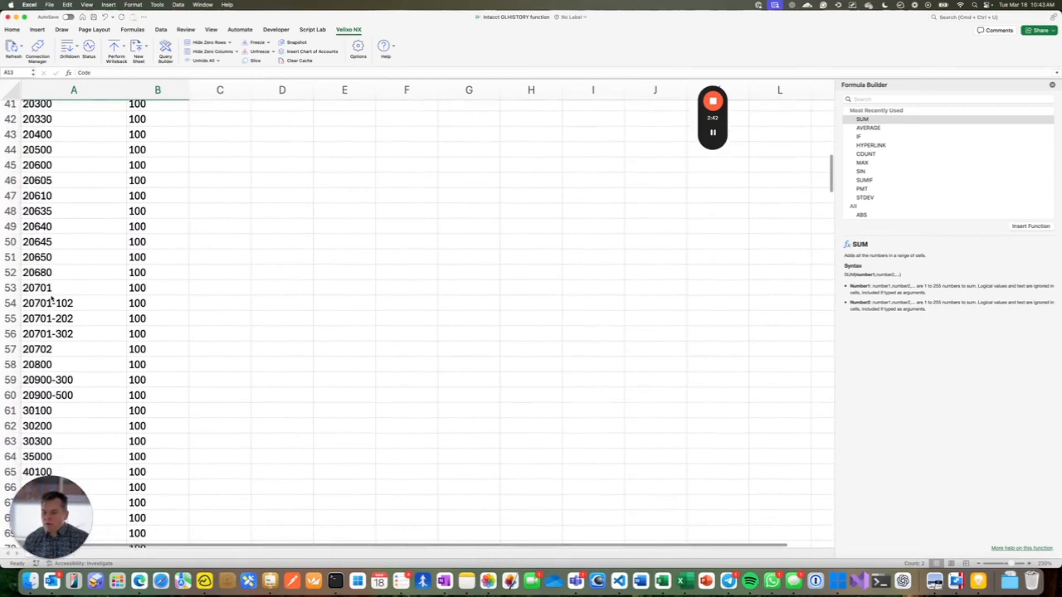
scroll(51, 297, down, 17)
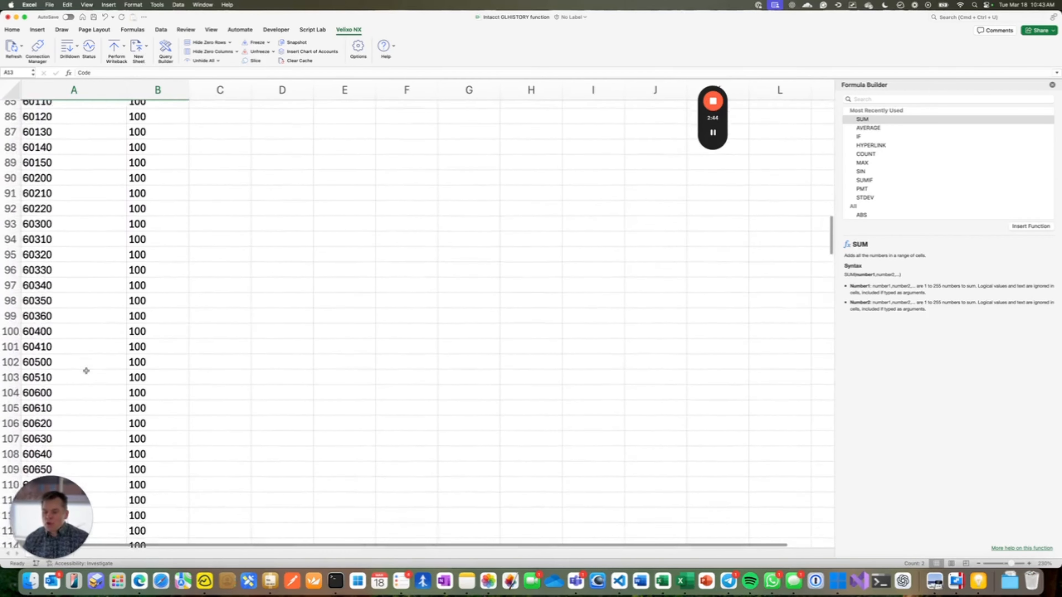
scroll(86, 371, down, 1)
scroll(86, 371, up, 20)
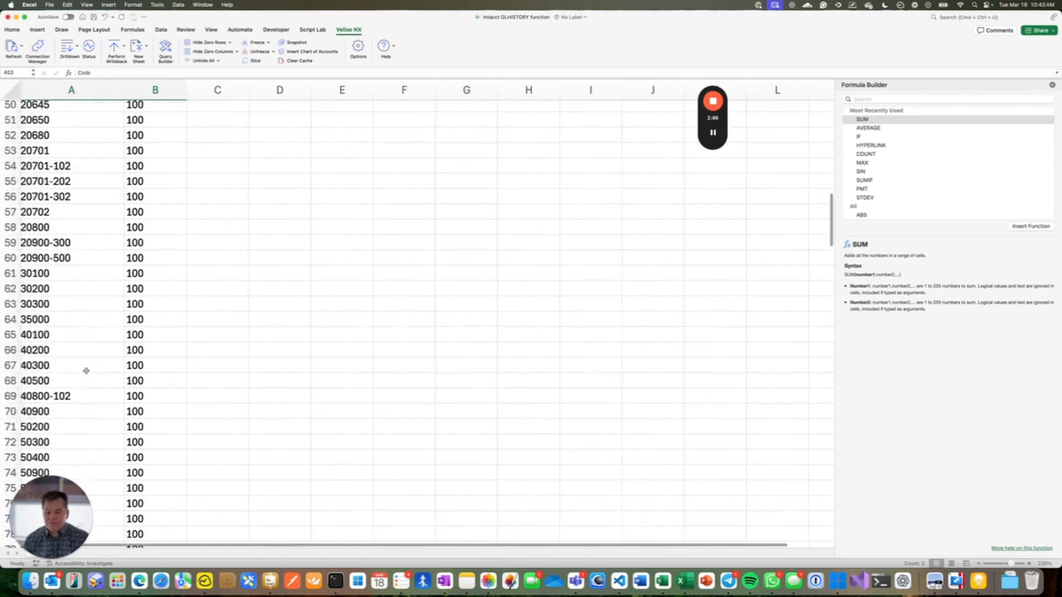
scroll(86, 371, up, 2)
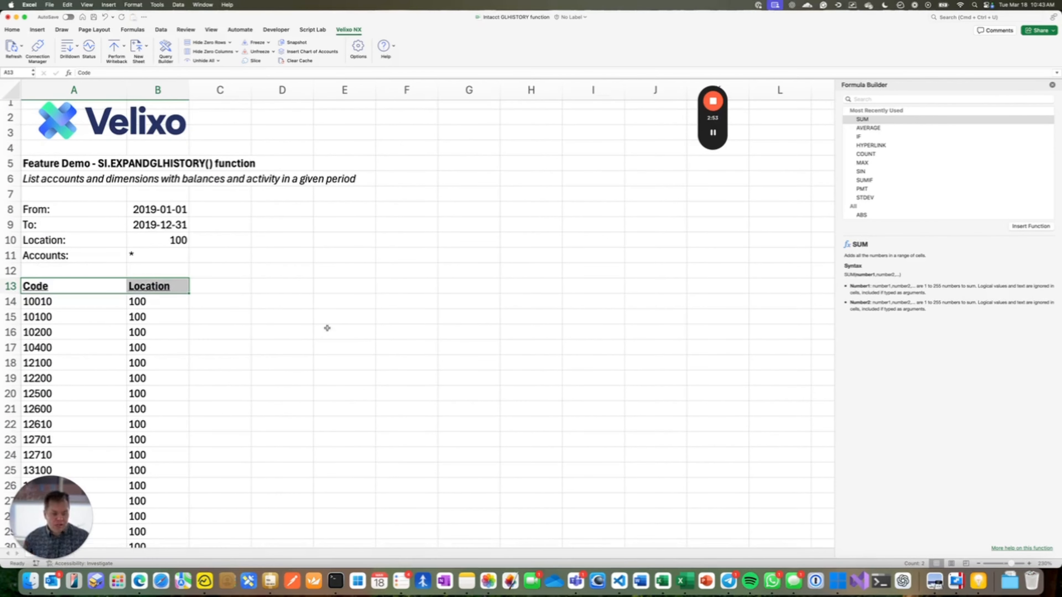
Step: Insert a row above row 12, label A12 "Balances to look:" and enter closing in B12
right_click(14, 272)
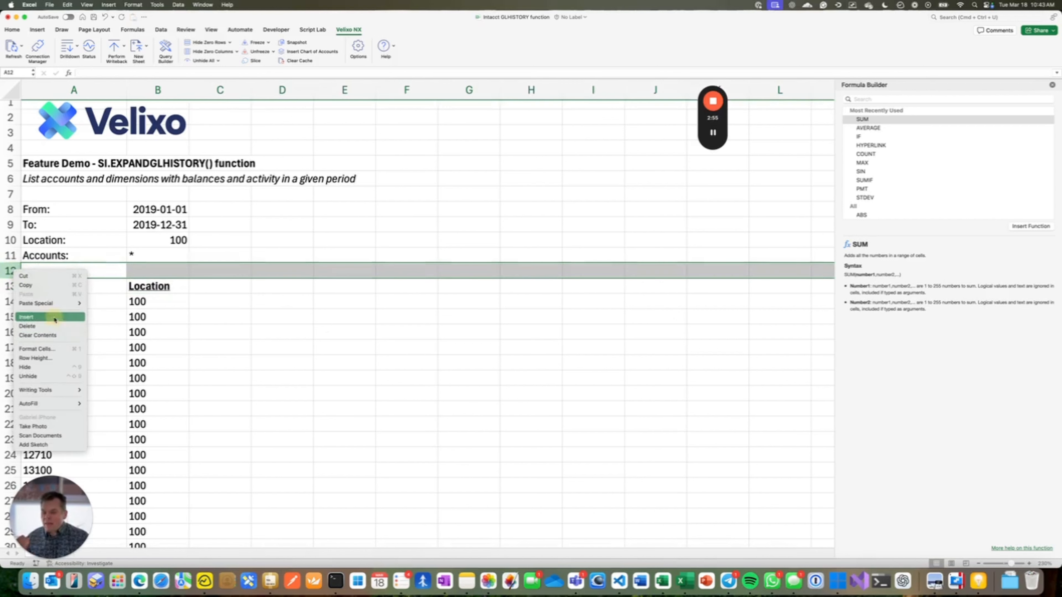
click(42, 317)
text(B)
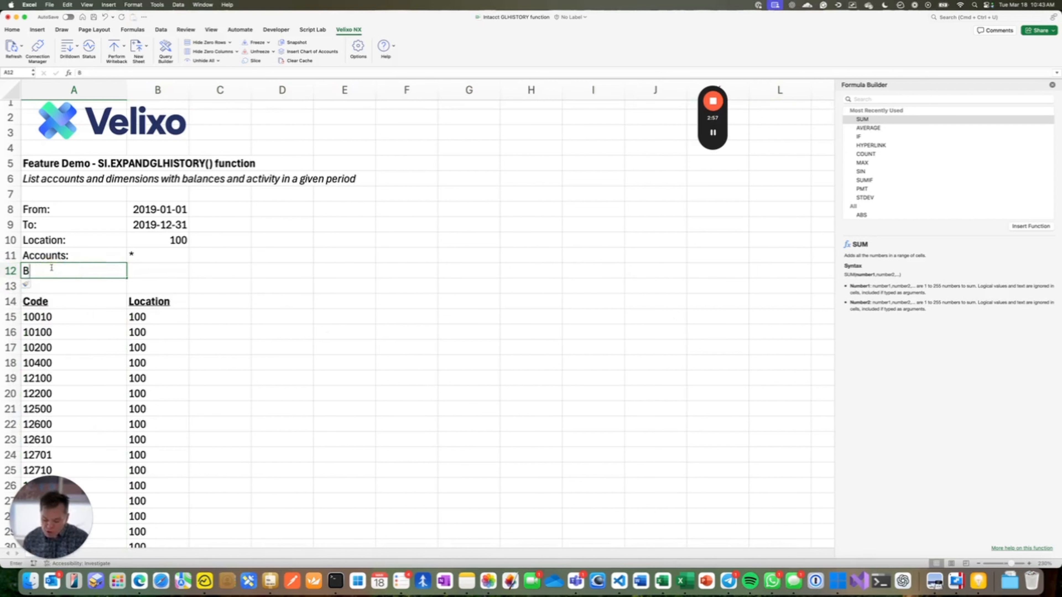
text(alances to)
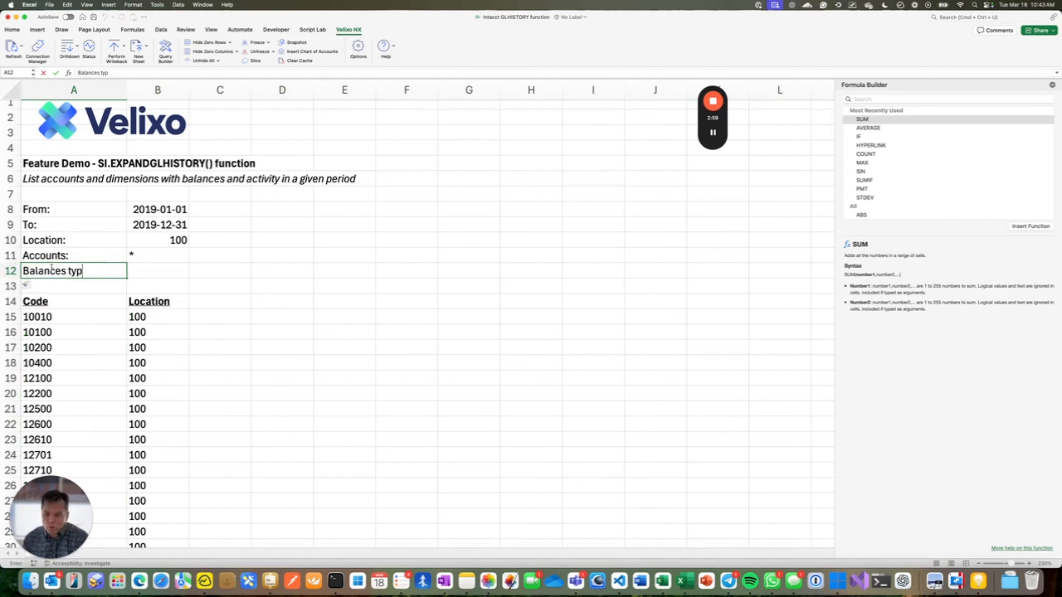
text( look:)
key(Tab)
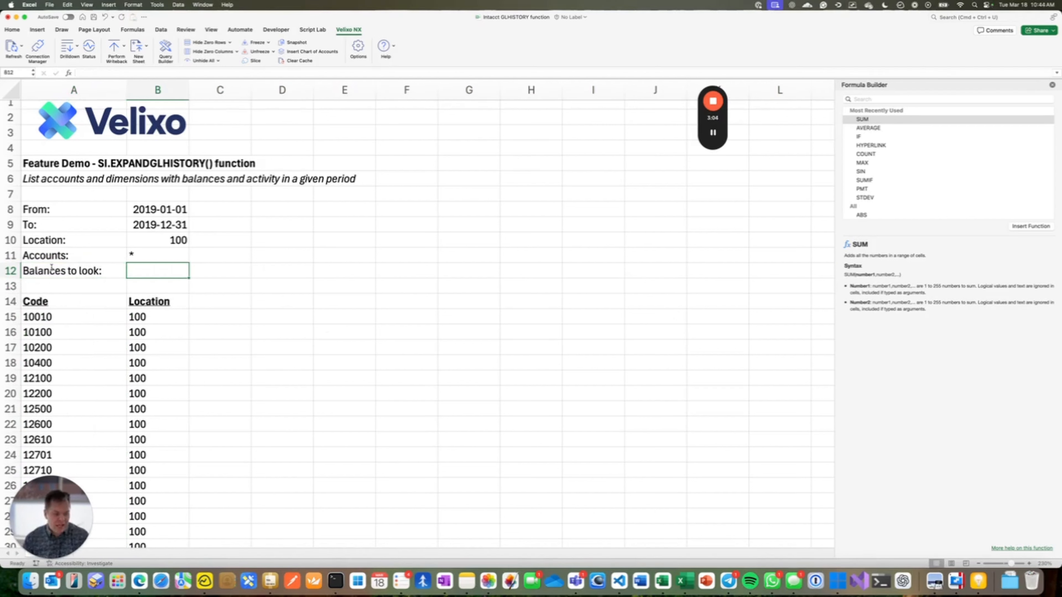
text(closing)
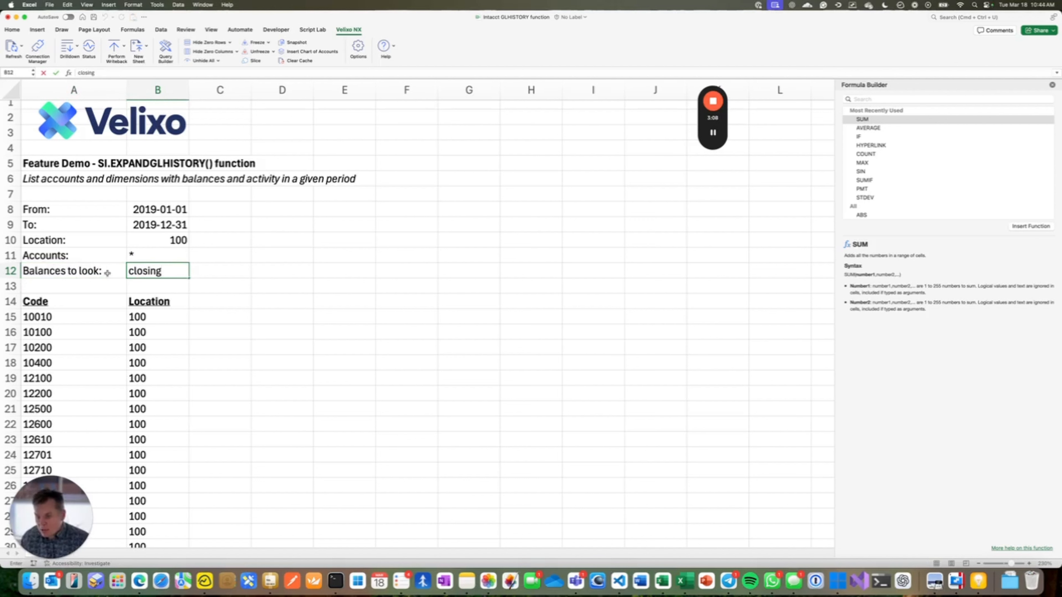
key(Return)
Step: Link the BalanceTypesToLookAt argument of the SI.EXPANDGLHISTORY formula in A15 to the absolute reference $B$12
click(74, 304)
key(Down)
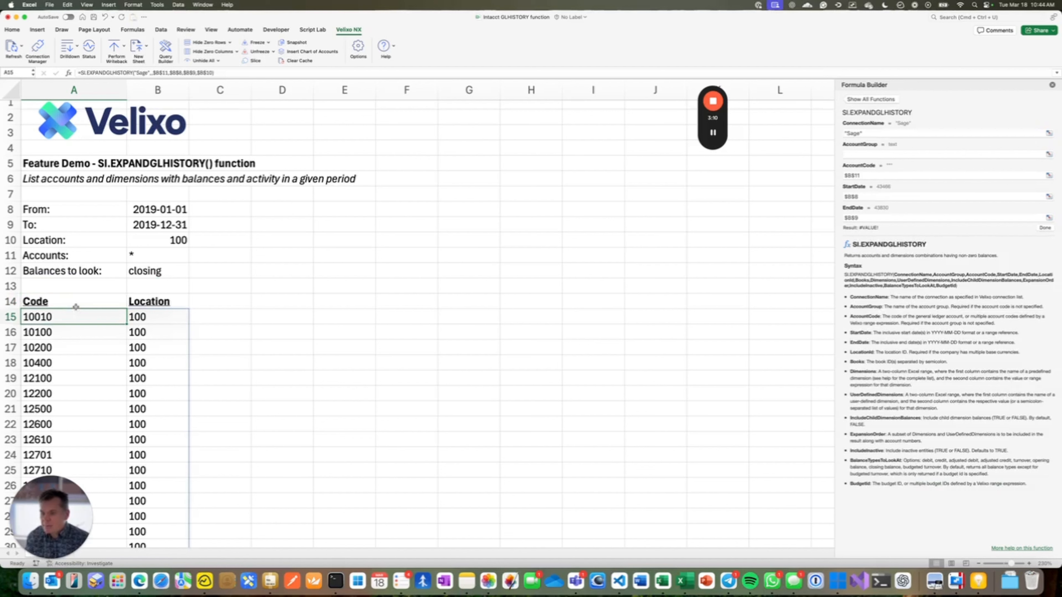
click(204, 71)
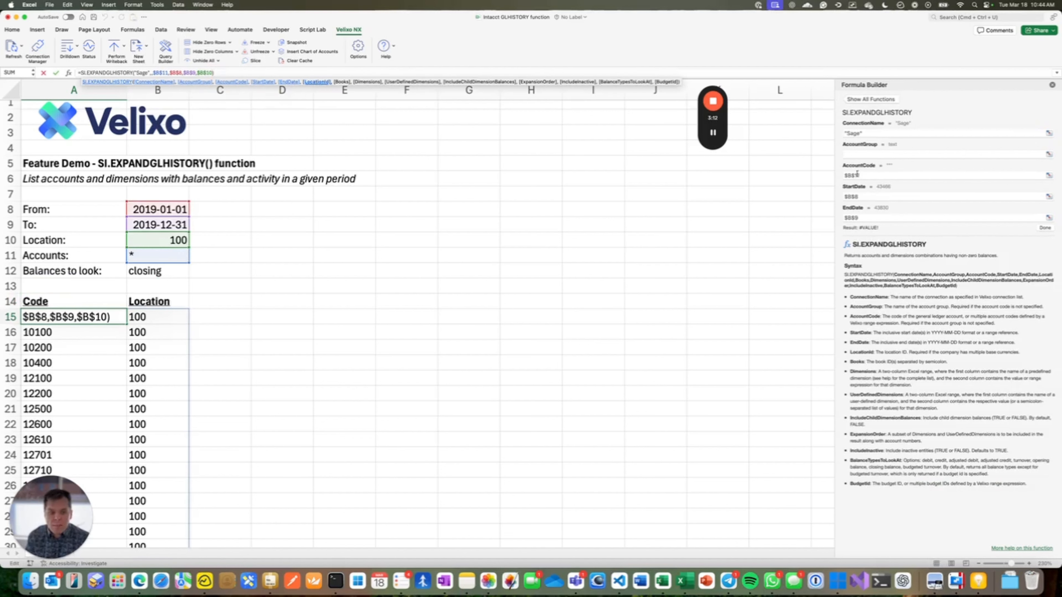
scroll(857, 174, down, 9)
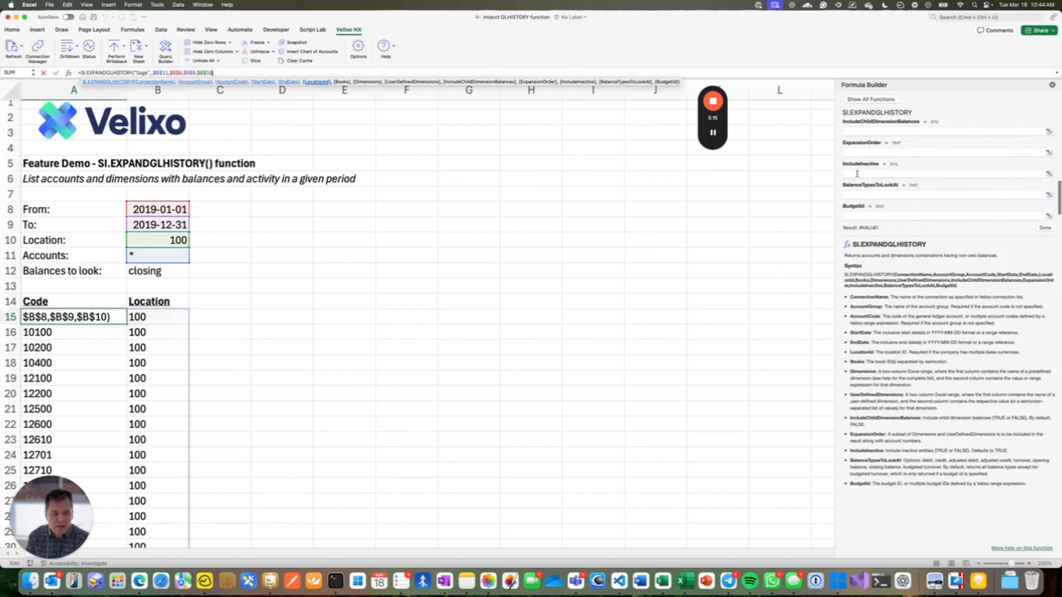
click(855, 193)
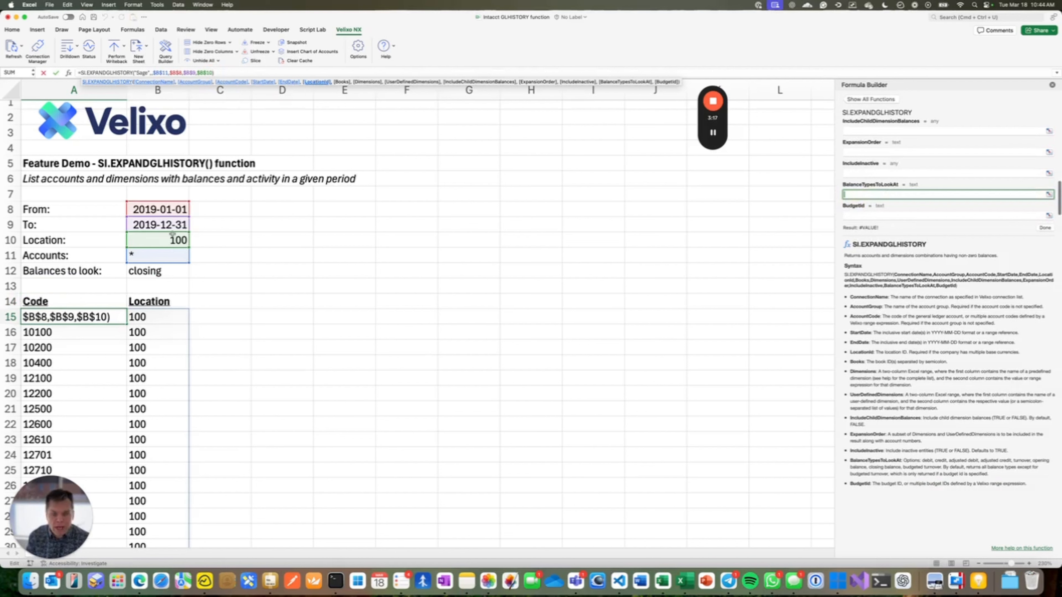
click(132, 271)
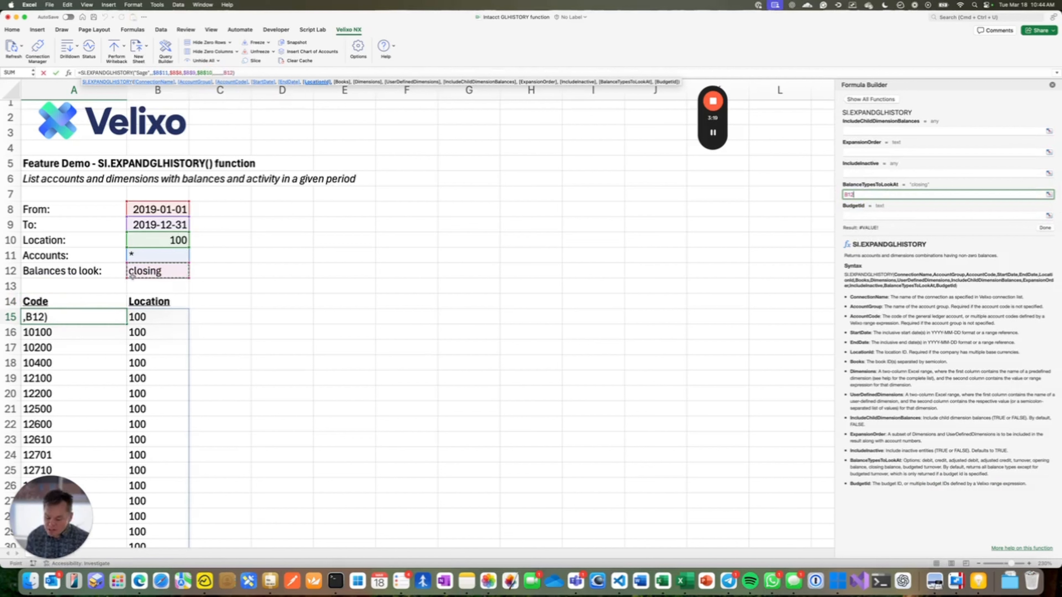
key(F4)
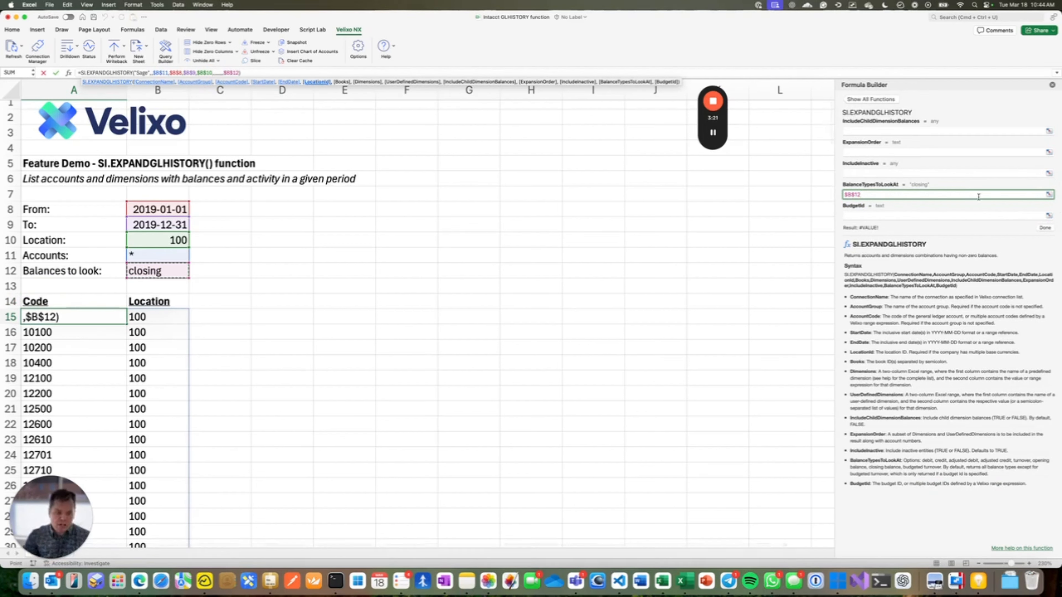
click(1045, 228)
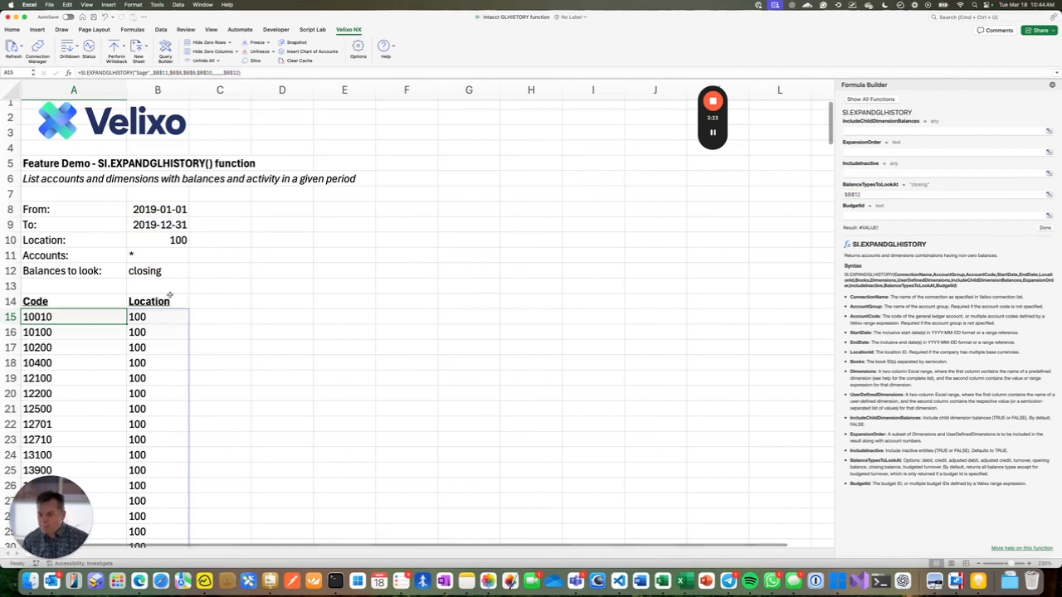
Step: Change the balance type in B12 to turnover
click(166, 273)
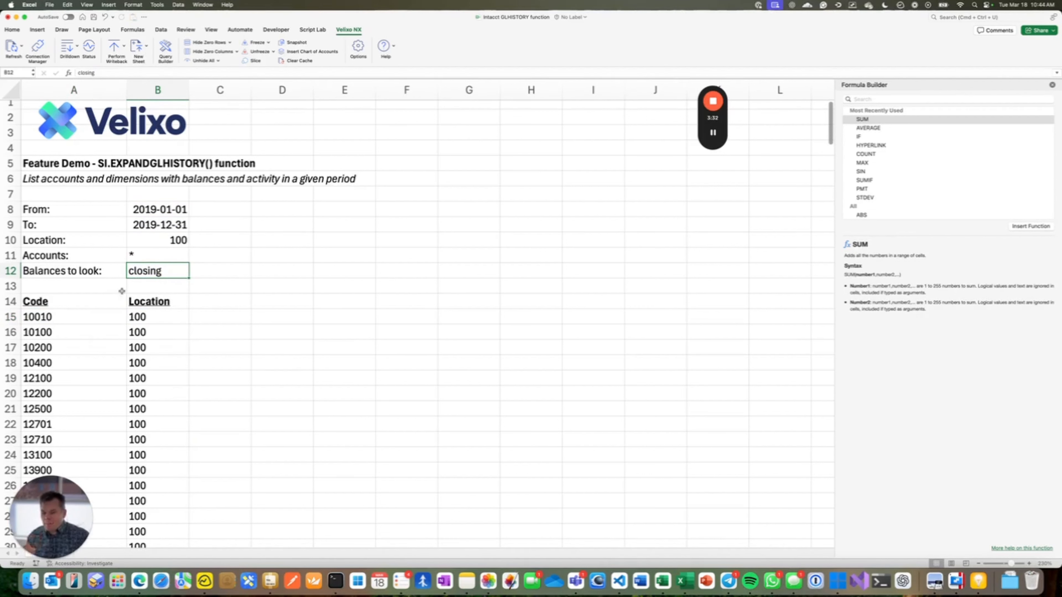
double_click(131, 272)
text(opening,)
key(Return)
click(131, 272)
text(turnover)
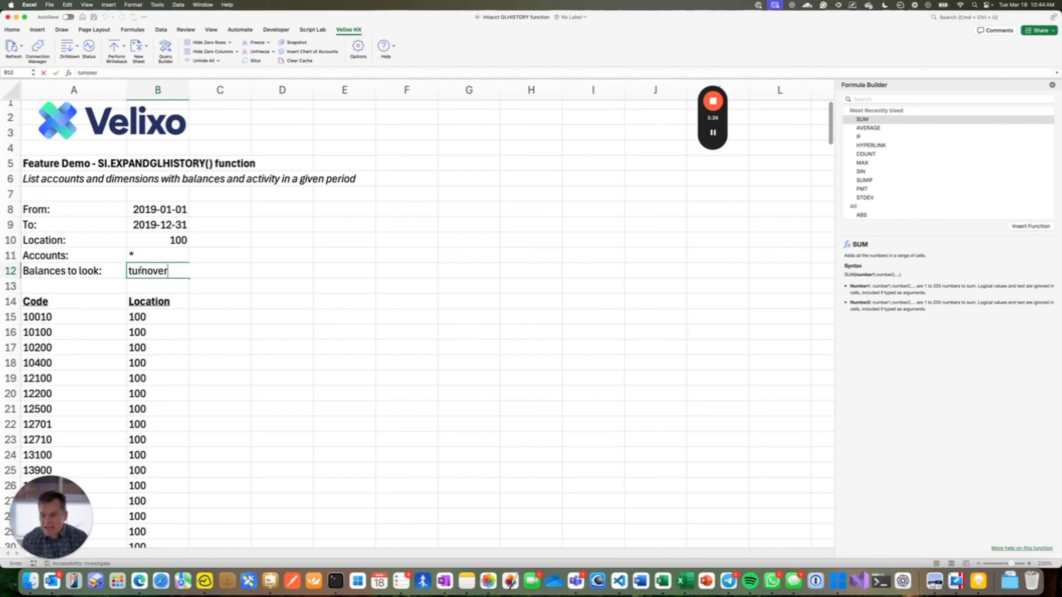
key(Return)
click(140, 271)
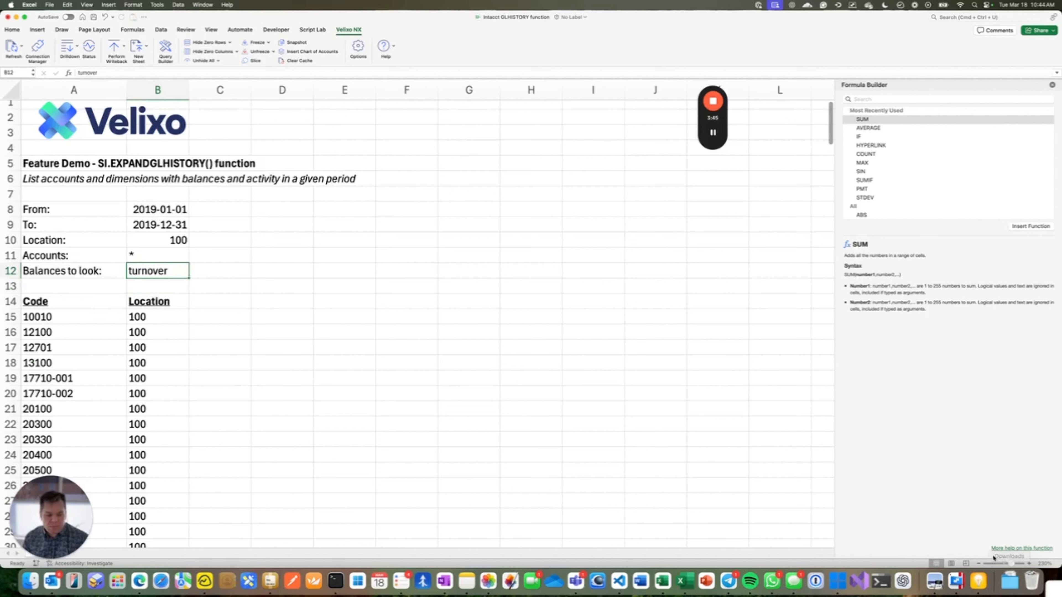
Step: Set the To date in B9 to 2019-03-31
click(990, 564)
click(996, 564)
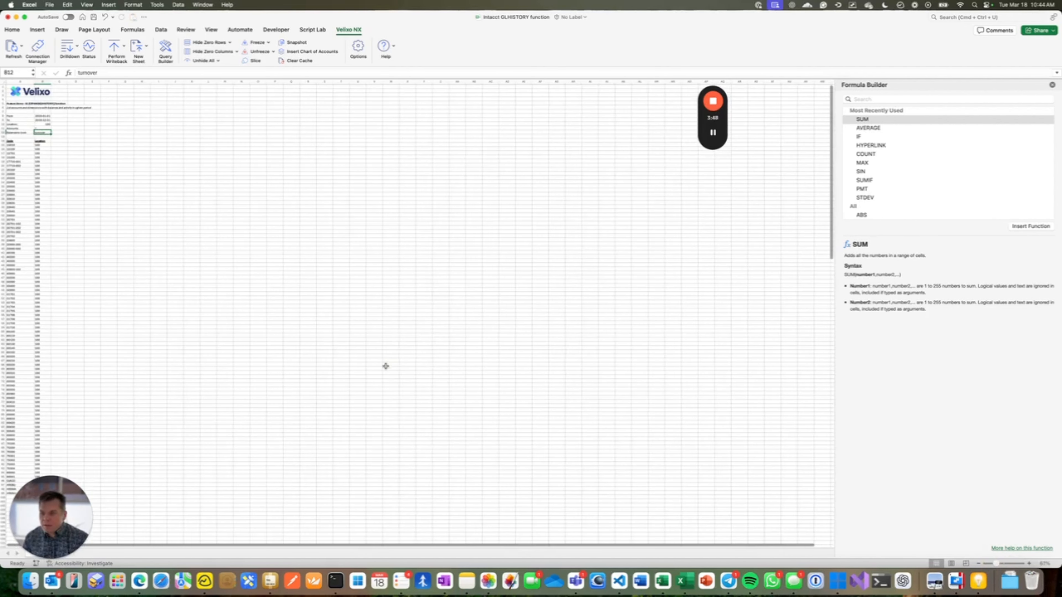
click(43, 116)
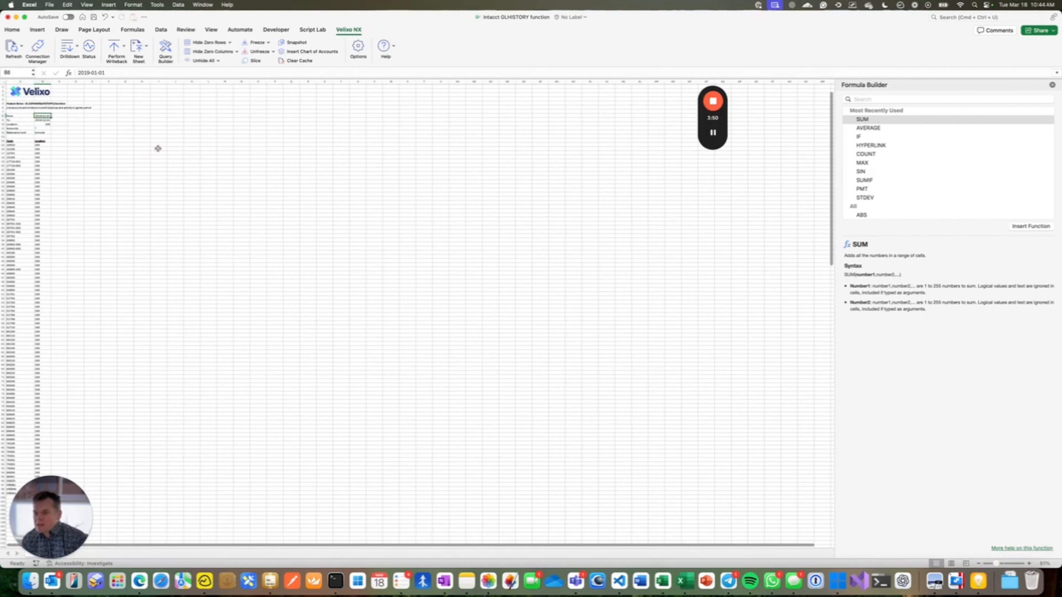
key(Down)
text(2019-03-0)
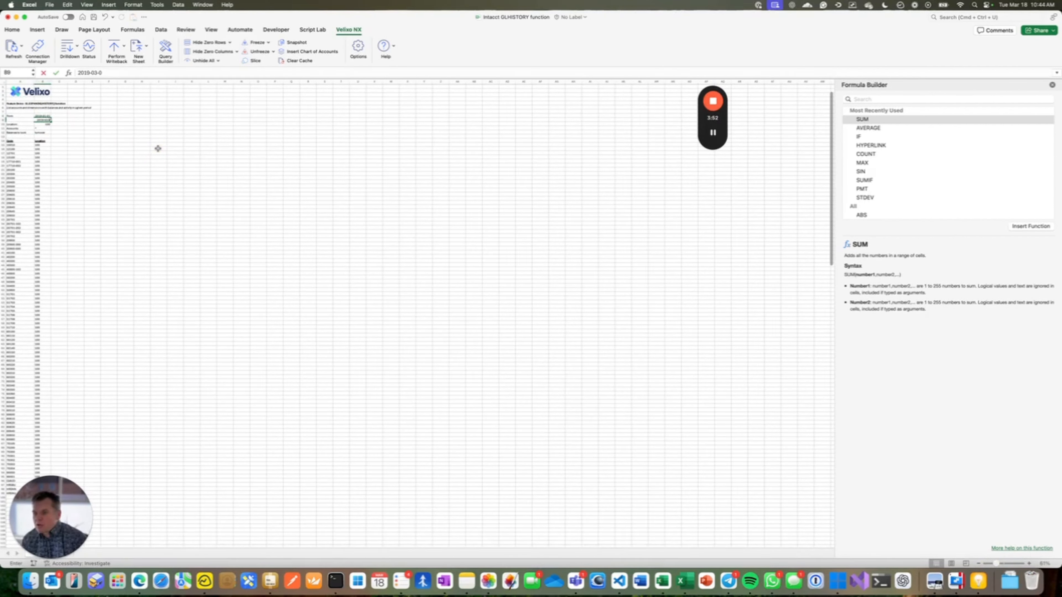
text(1)
key(Return)
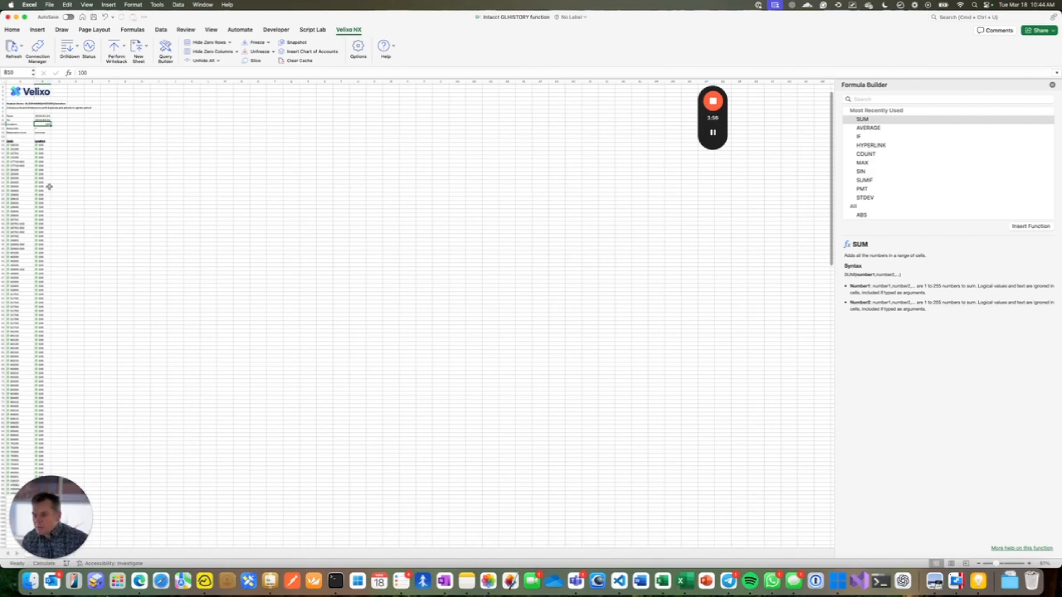
click(107, 182)
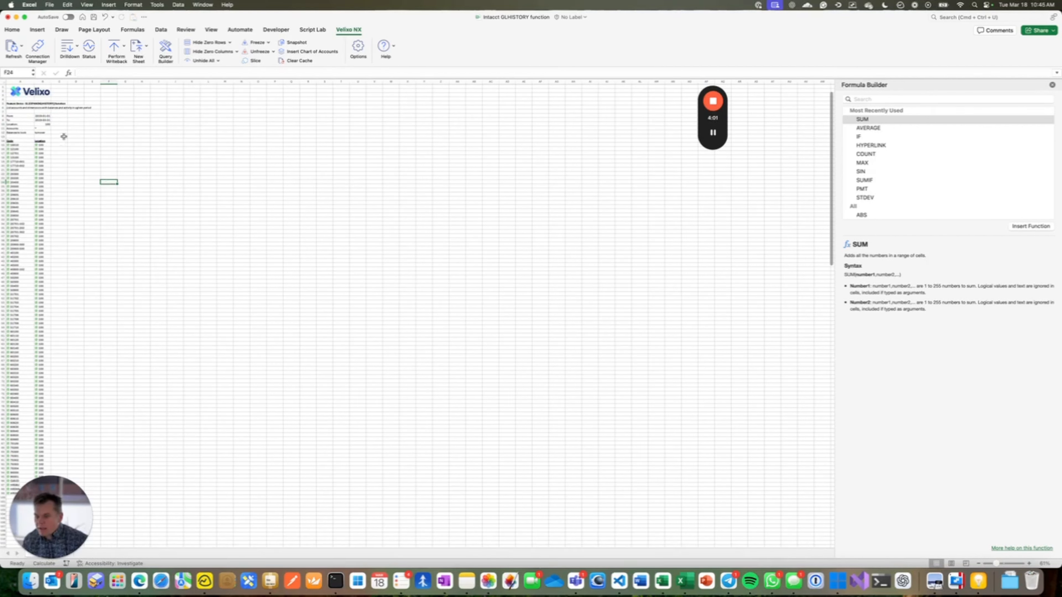
Step: Set the location in B10 to 200 and look over the refreshed account list
click(37, 123)
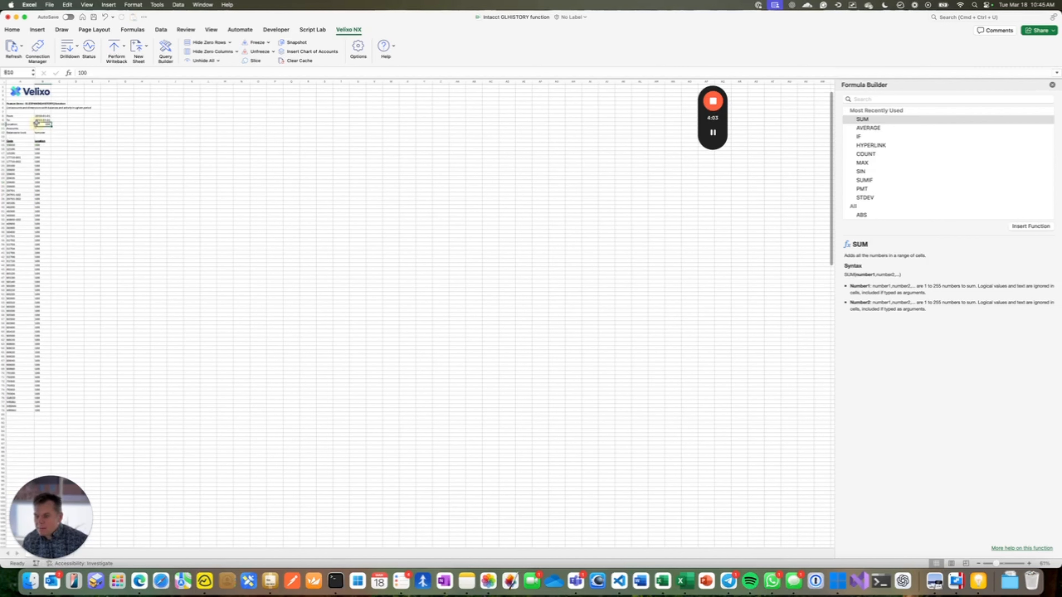
key(Return)
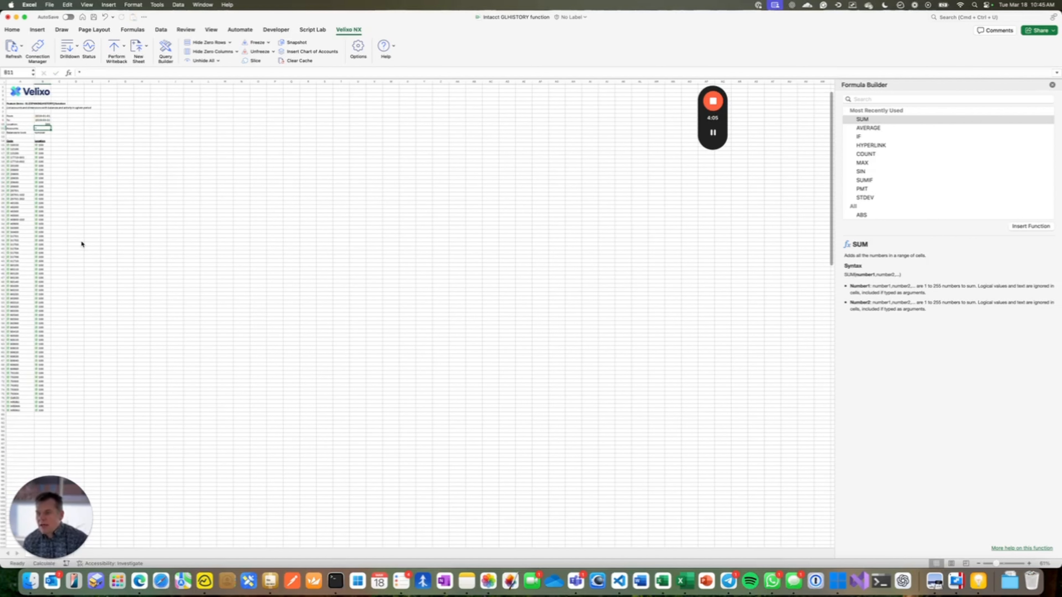
scroll(80, 239, up, 5)
click(96, 195)
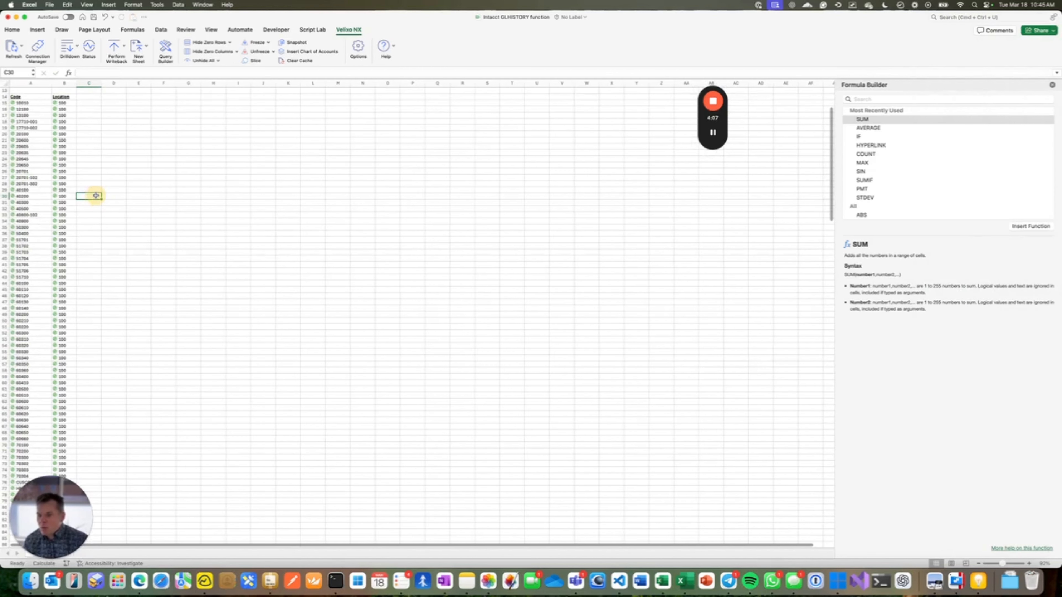
scroll(96, 195, up, 5)
scroll(102, 195, down, 3)
scroll(103, 195, down, 1)
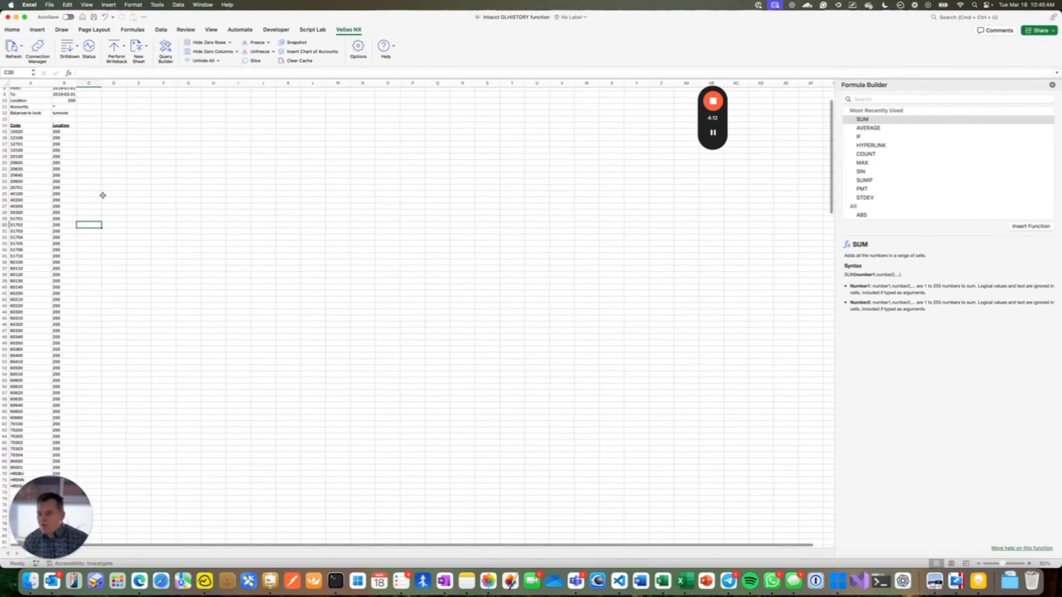
scroll(103, 195, up, 10)
scroll(103, 196, left, 4)
scroll(103, 197, up, 4)
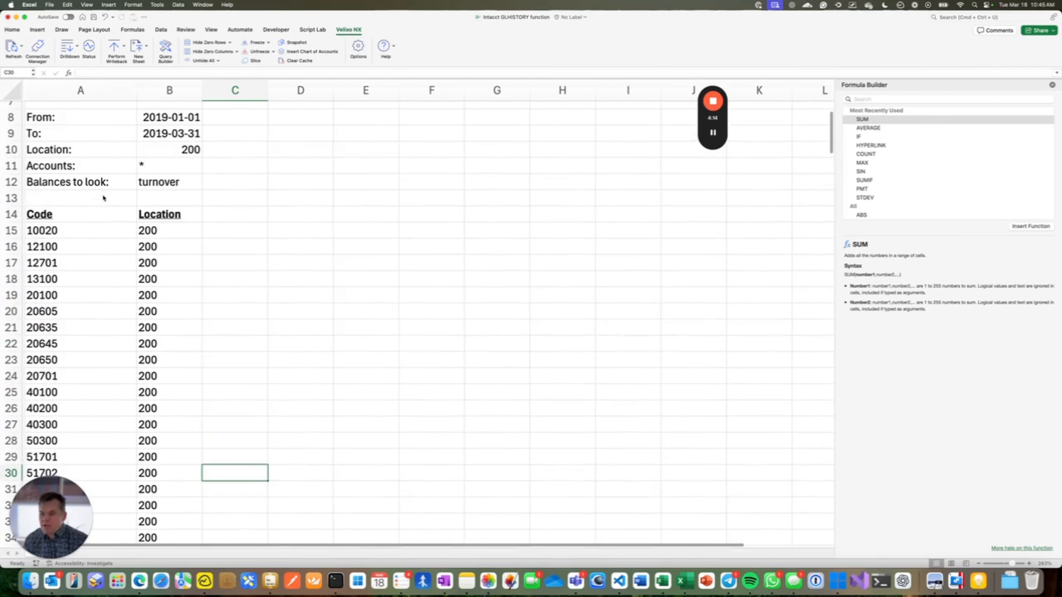
scroll(103, 197, up, 4)
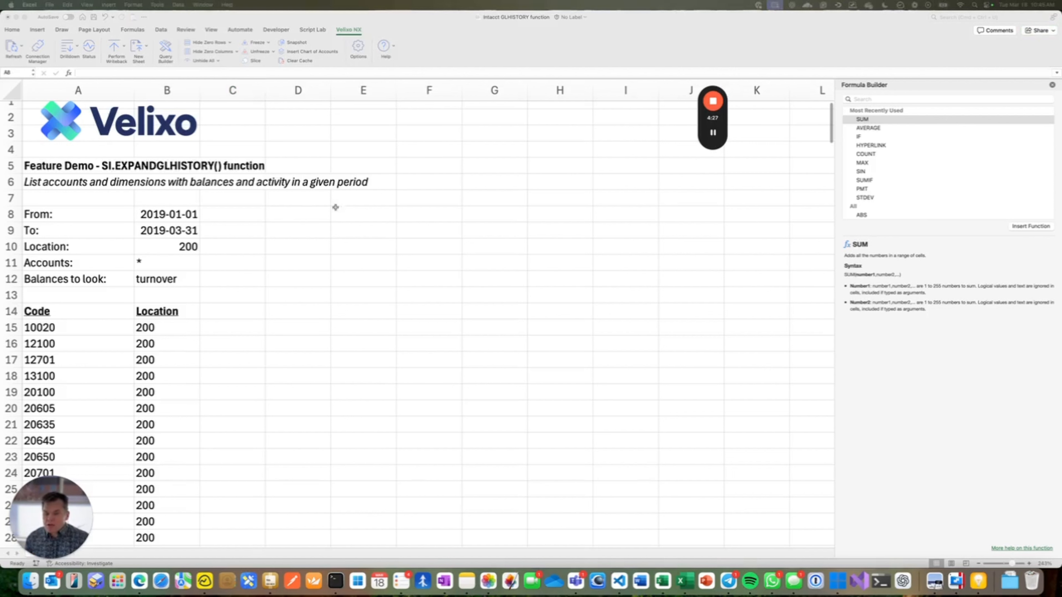
Step: Enter the label Dimensions in E8 and make it bold
click(347, 209)
click(347, 210)
text(Dimensions)
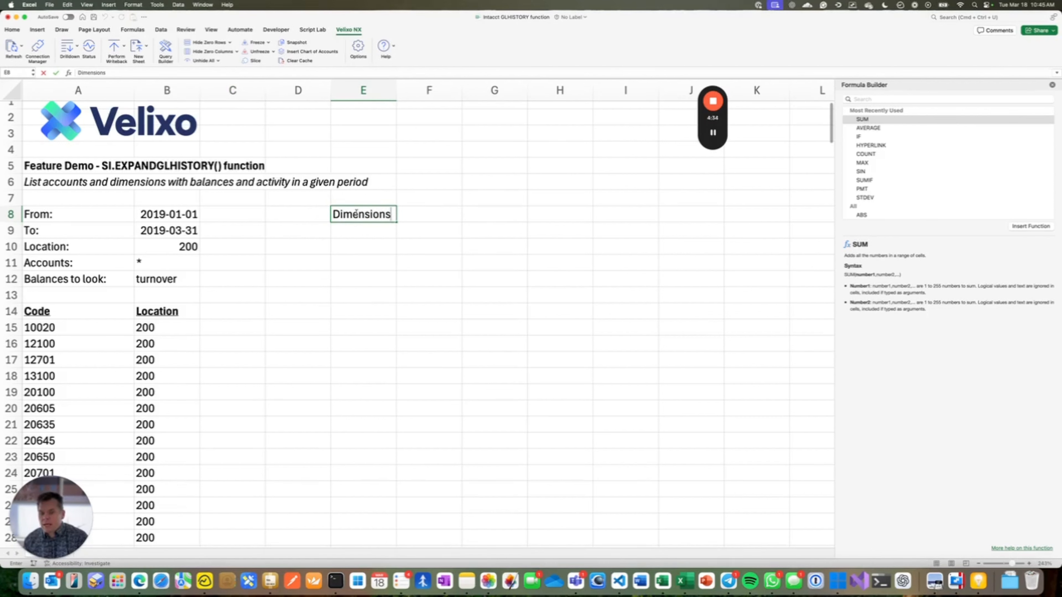
key(Escape)
text(Dimensions)
key(Tab)
key(Left)
key(super+b)
key(Right)
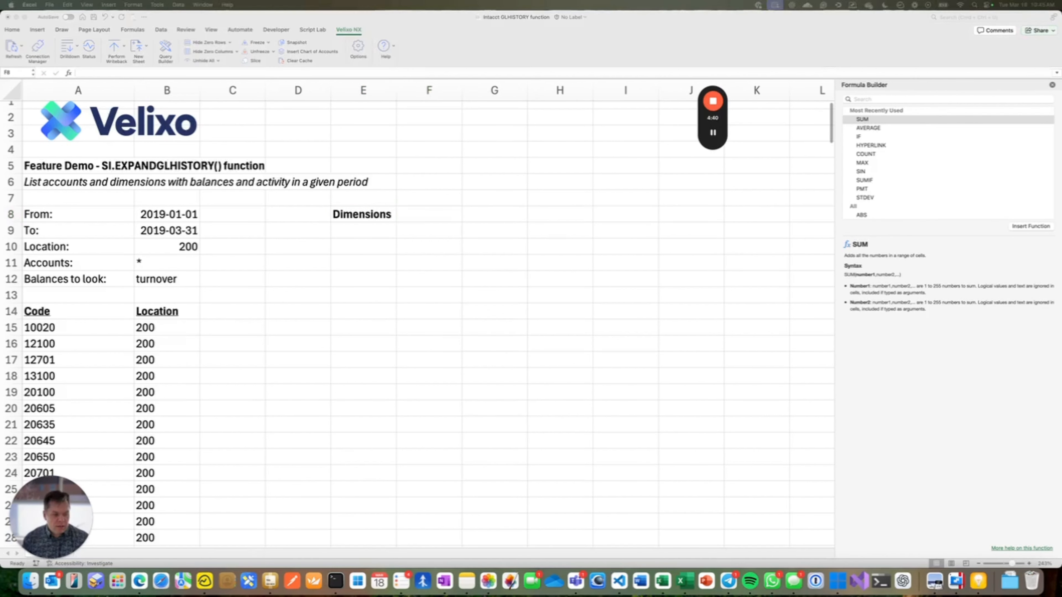
Step: Add a Department dimension in F8 with the wildcard * as its filter in G8
click(399, 216)
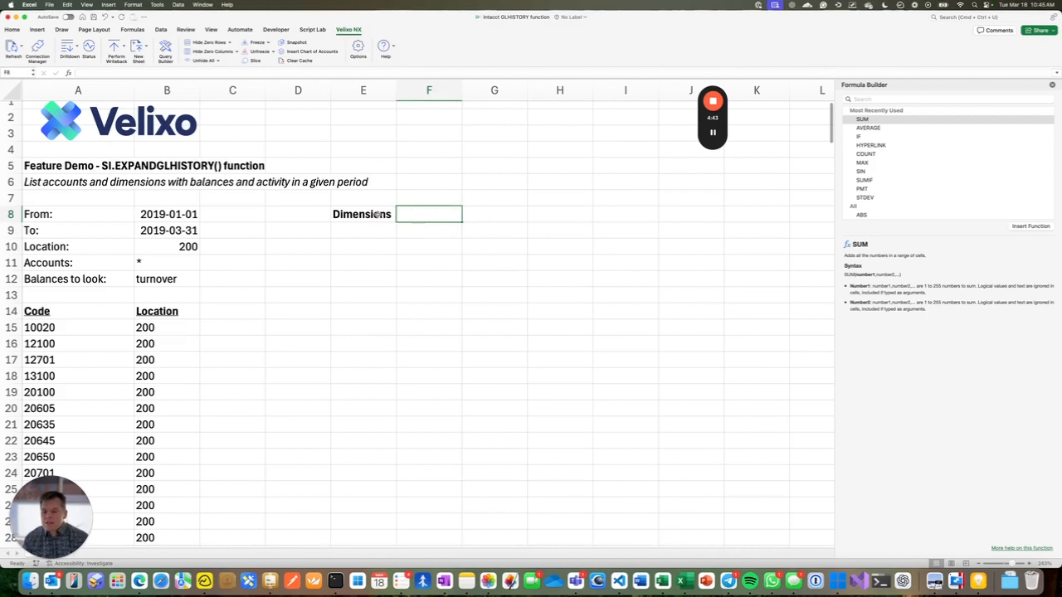
text(Department)
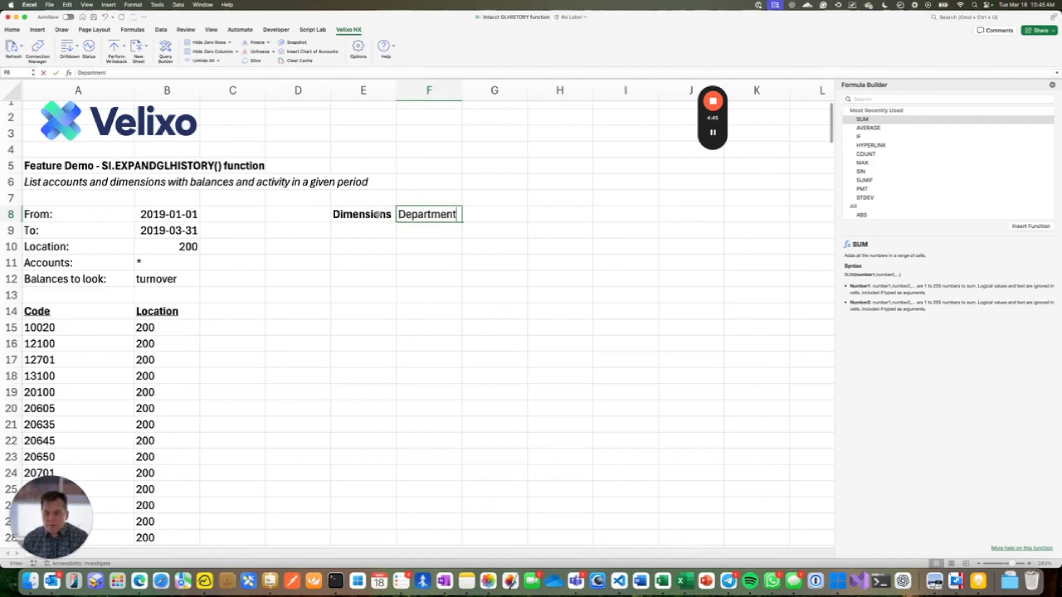
key(Tab)
text(*)
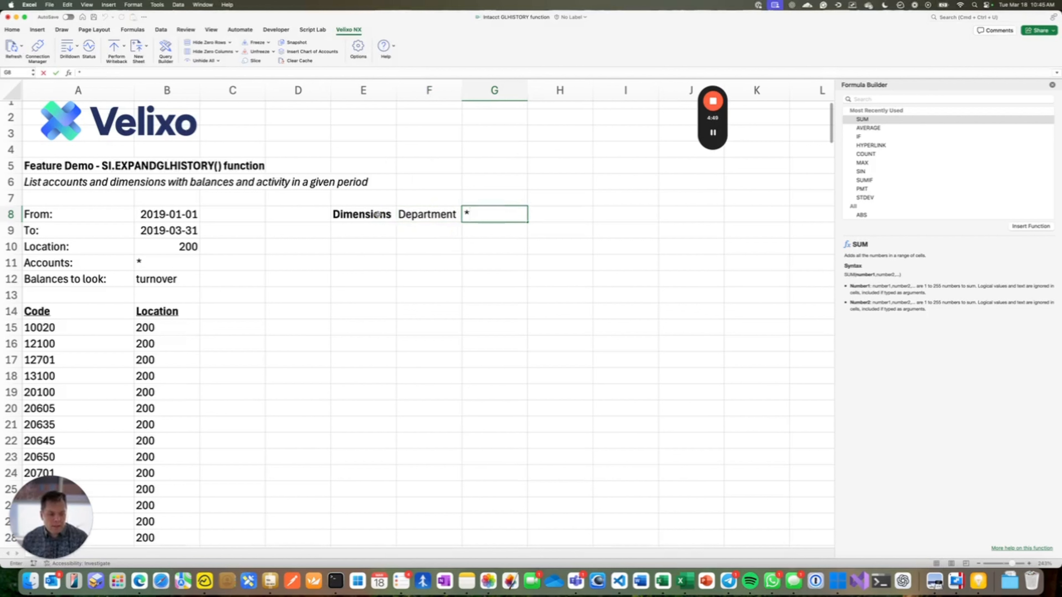
Step: Set the Dimensions argument of the SI.EXPANDGLHISTORY formula in A15 to the range F8:G8
click(402, 214)
click(493, 220)
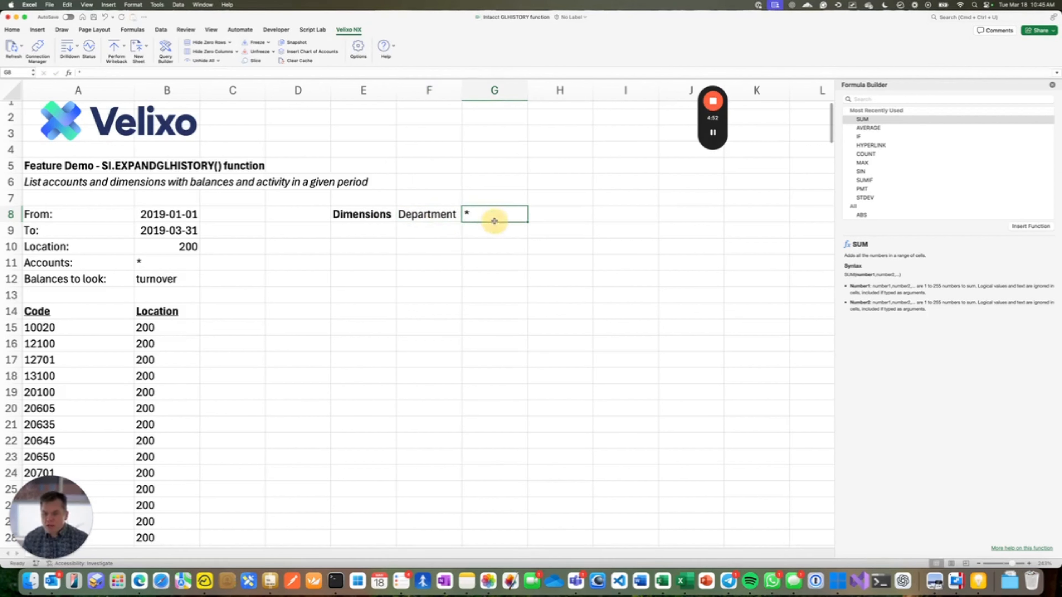
click(72, 322)
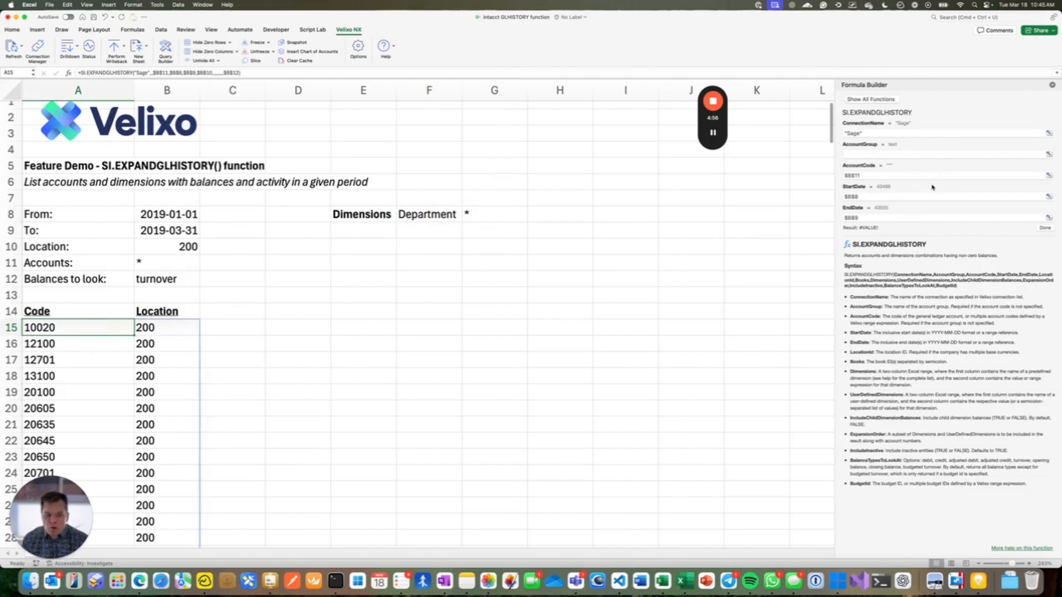
scroll(932, 187, down, 5)
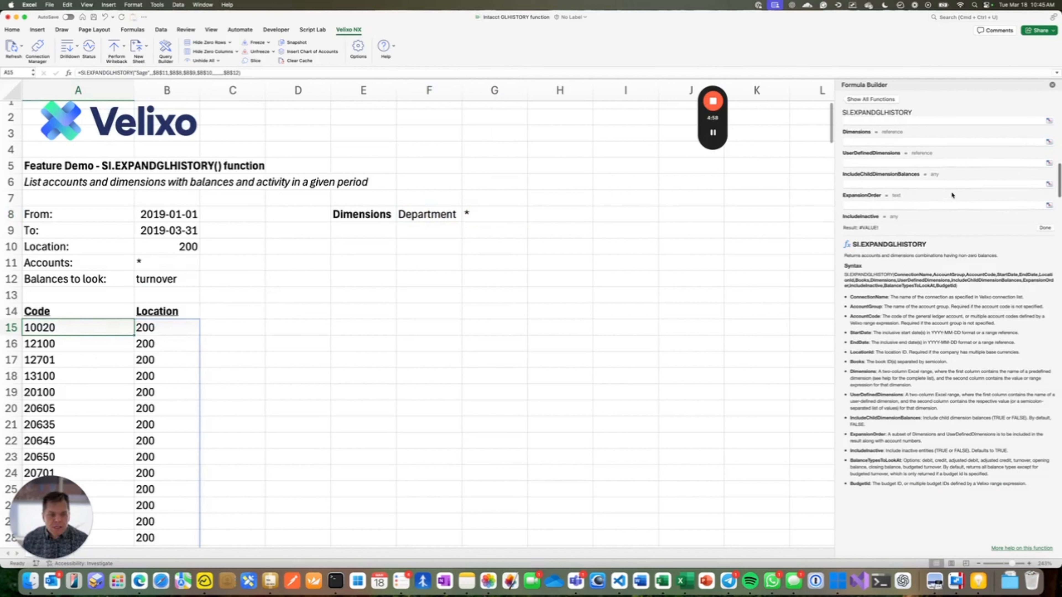
click(860, 142)
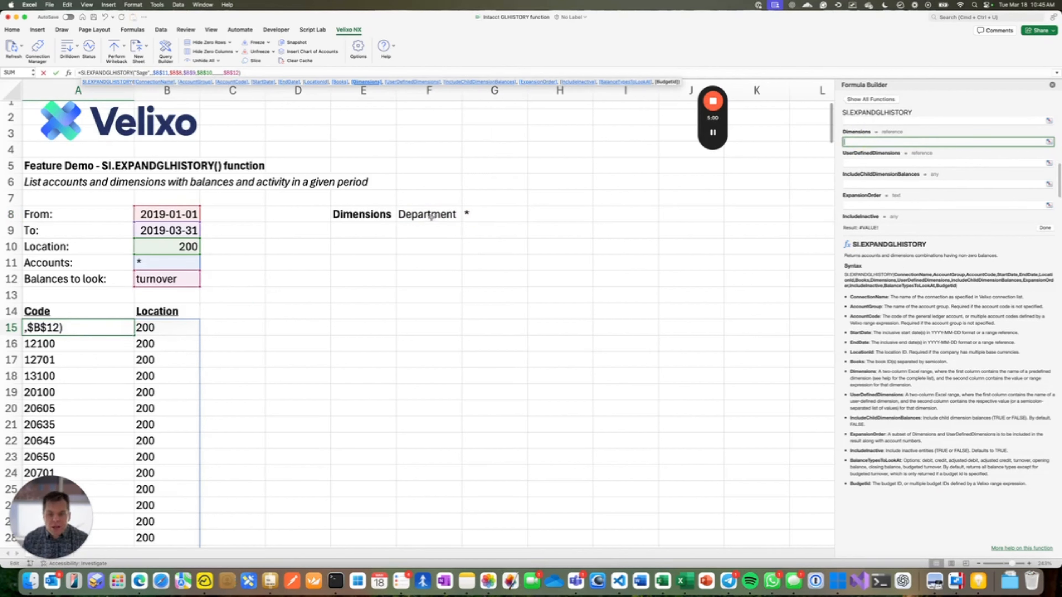
drag(422, 214, 499, 214)
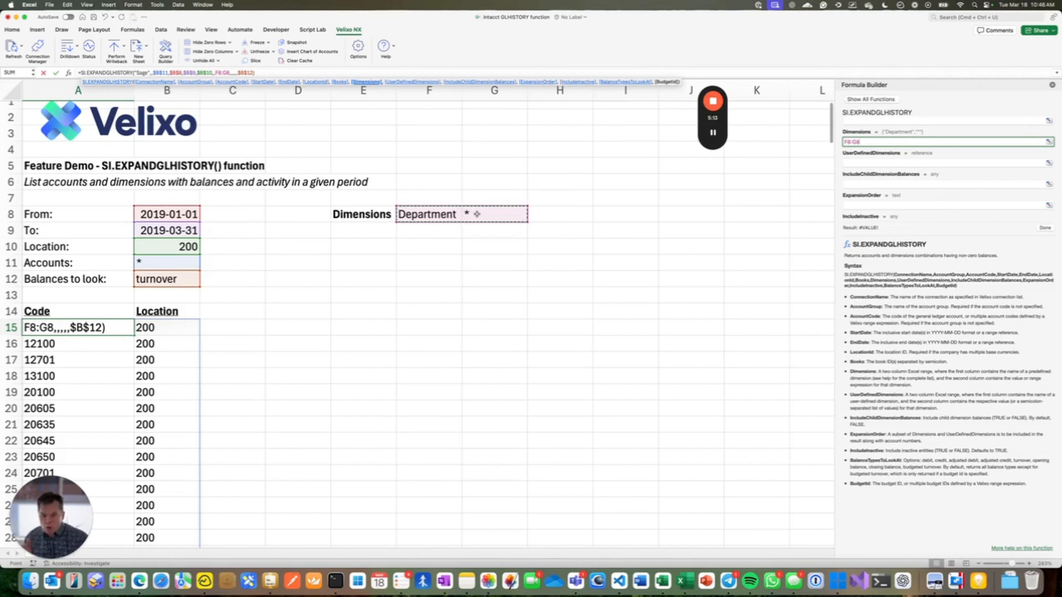
click(1045, 229)
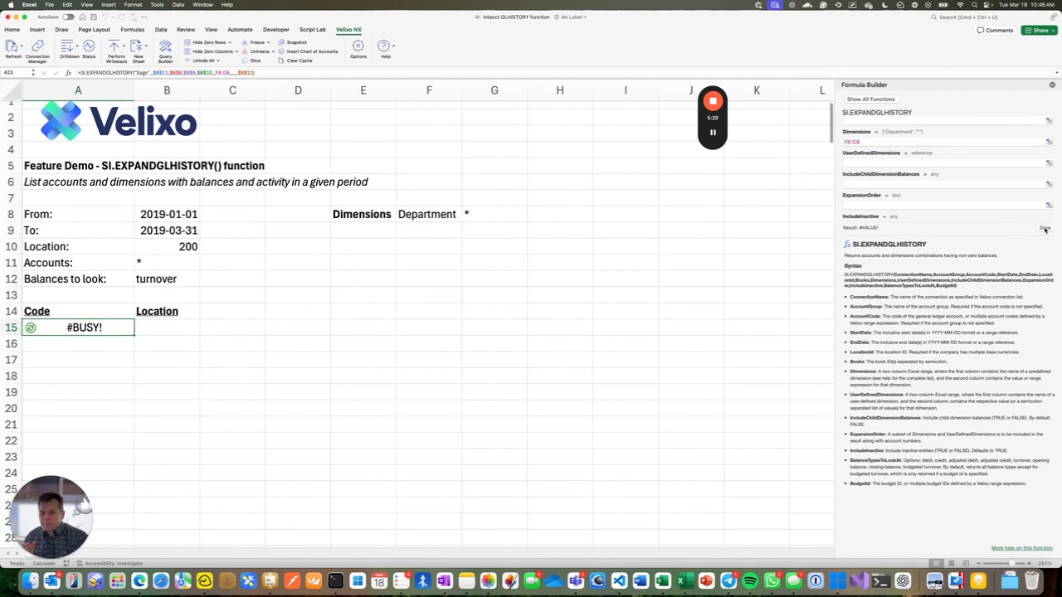
Step: Add a Department header in C14 with the same bold underlined formatting as the Location header
click(165, 322)
key(super+c)
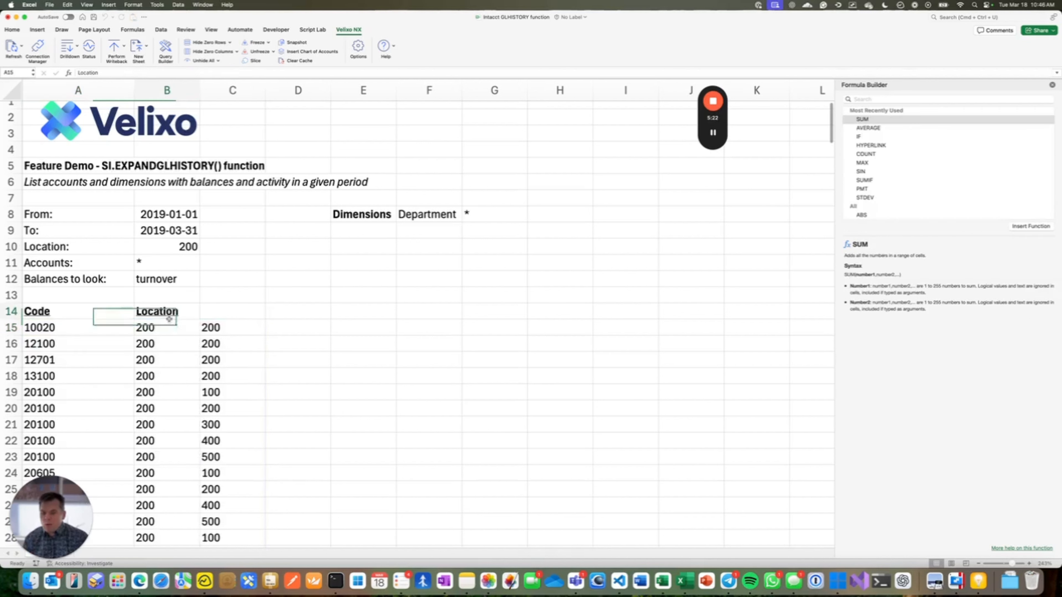
click(222, 315)
key(super+v)
text(Department)
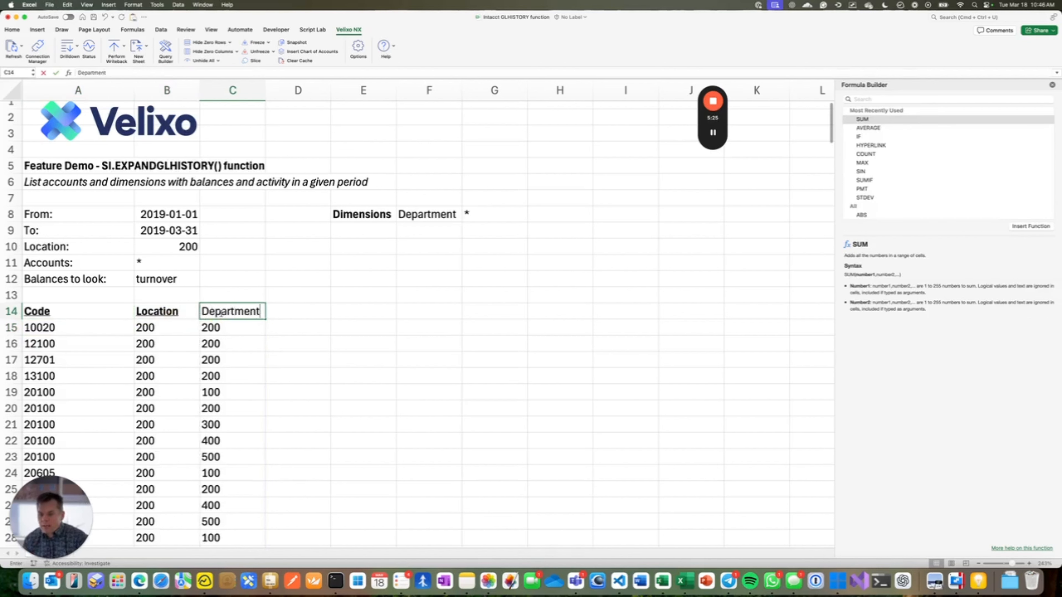
key(Return)
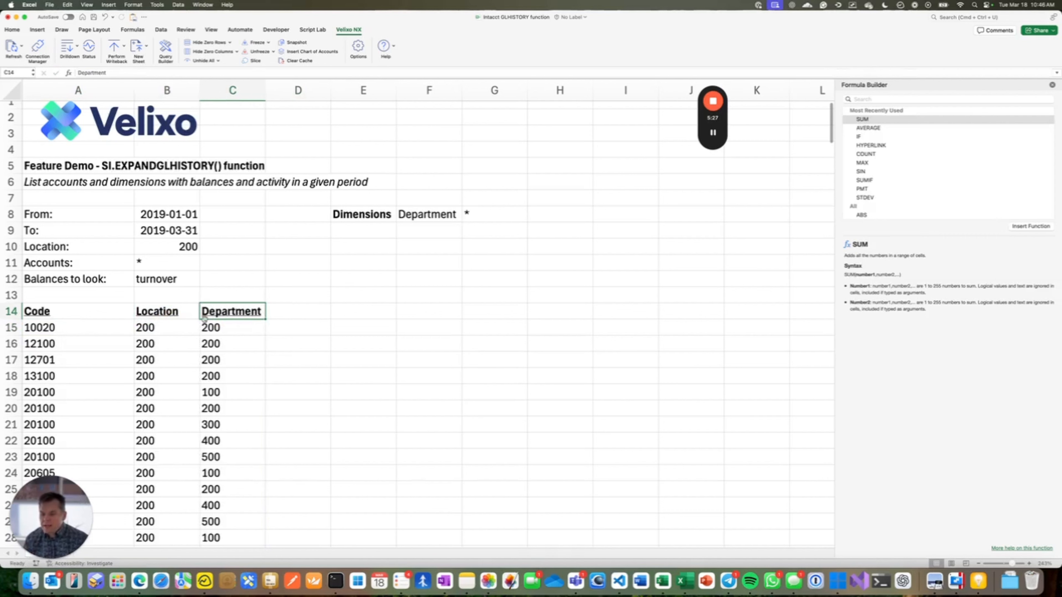
Step: Examine the account, location and department combinations in the expanded list against the balance type, period and location filters
scroll(216, 314, down, 4)
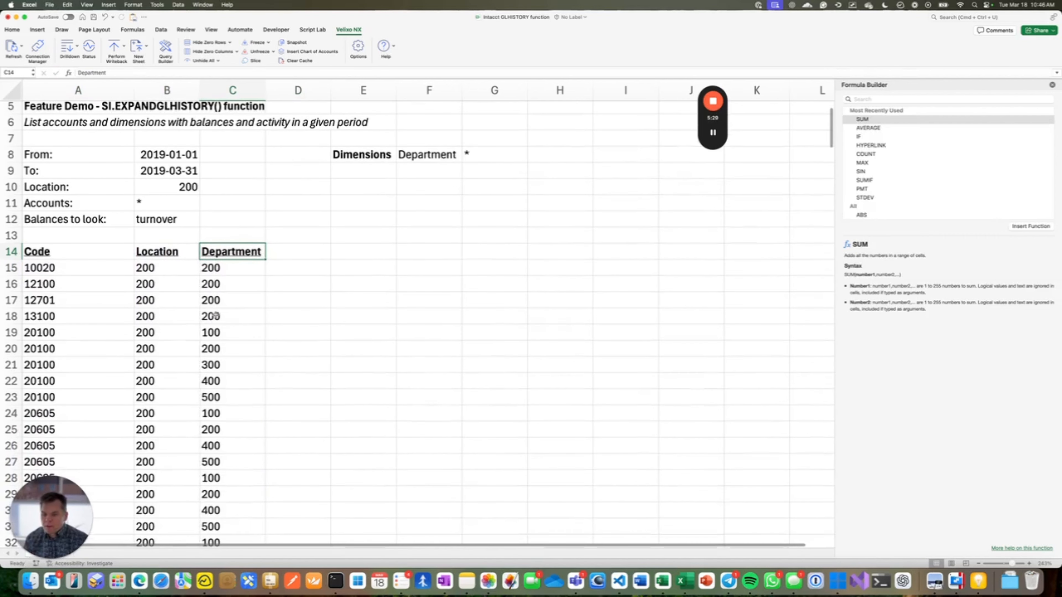
scroll(216, 314, down, 13)
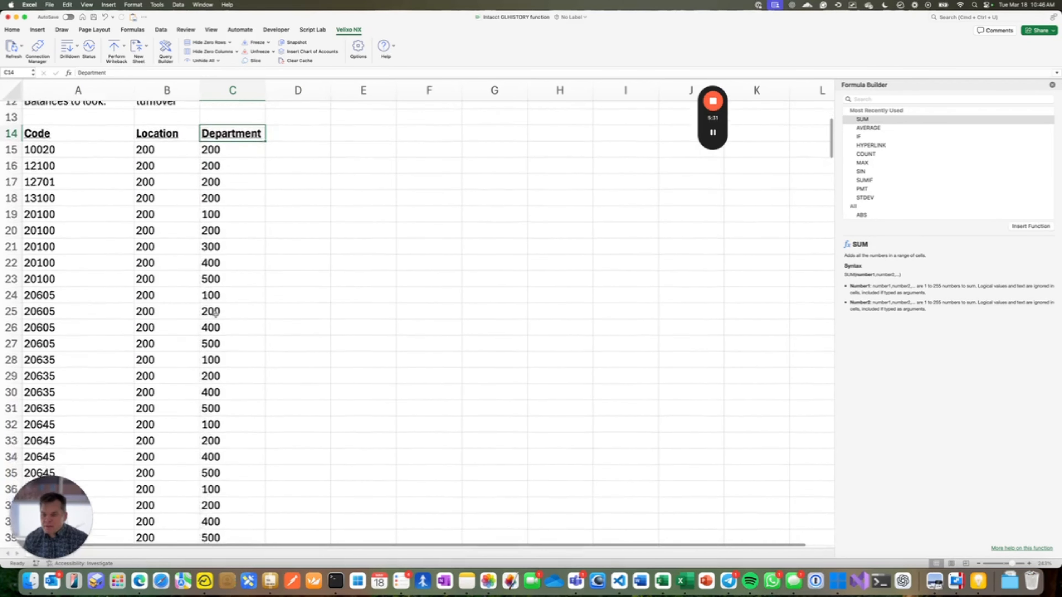
scroll(216, 314, down, 15)
scroll(216, 314, up, 20)
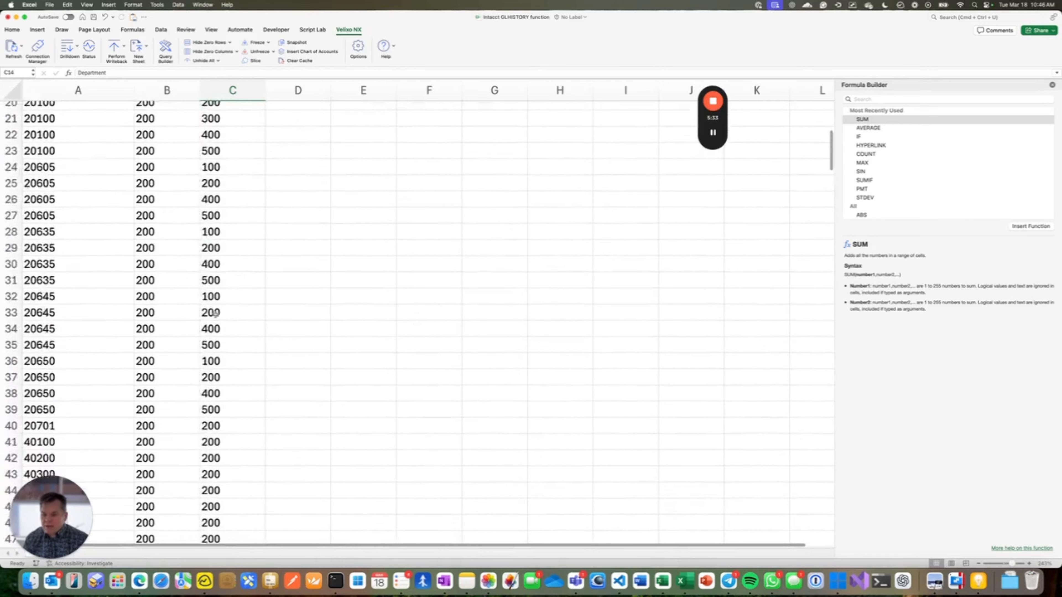
scroll(216, 314, down, 1)
click(154, 285)
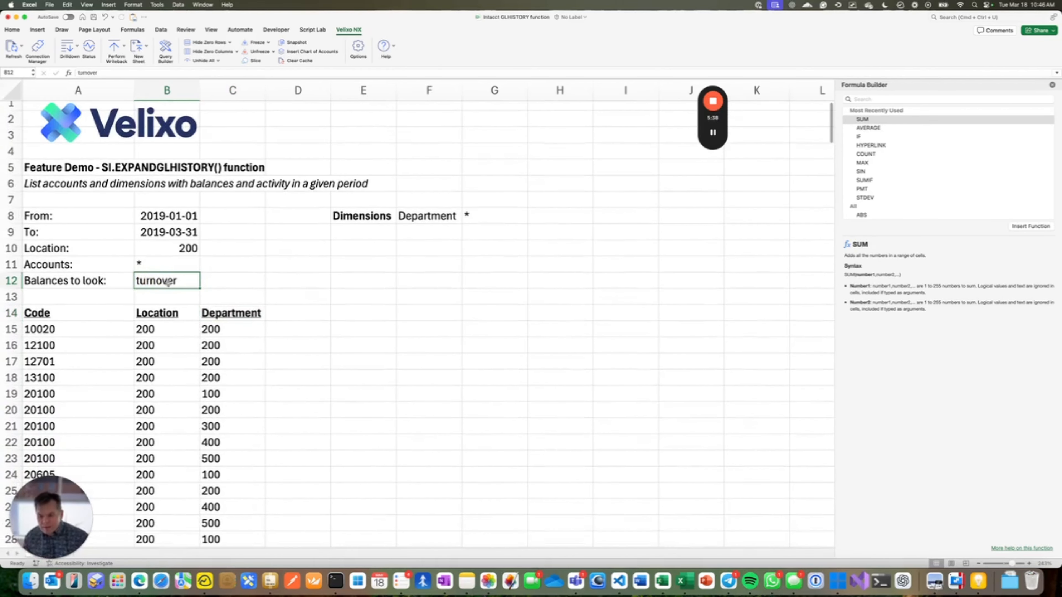
drag(163, 212, 169, 231)
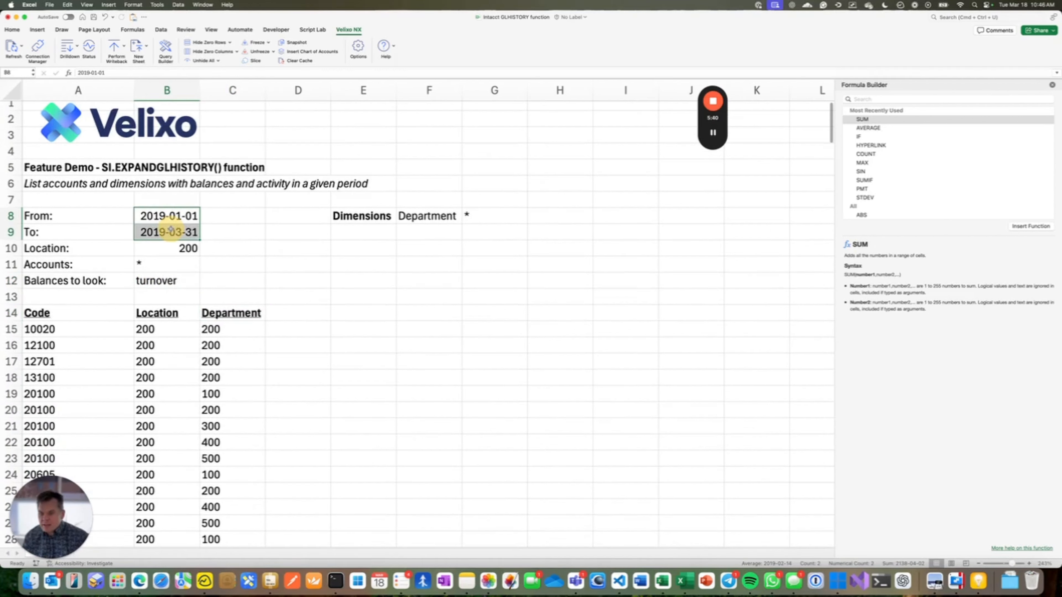
click(163, 247)
scroll(86, 338, down, 15)
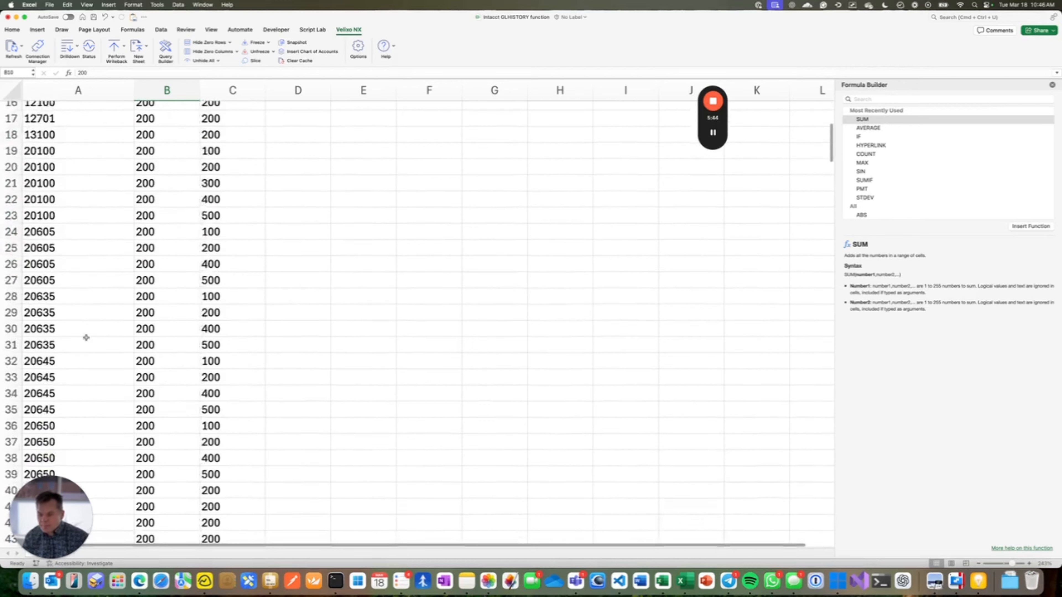
scroll(86, 363, up, 12)
scroll(86, 362, down, 7)
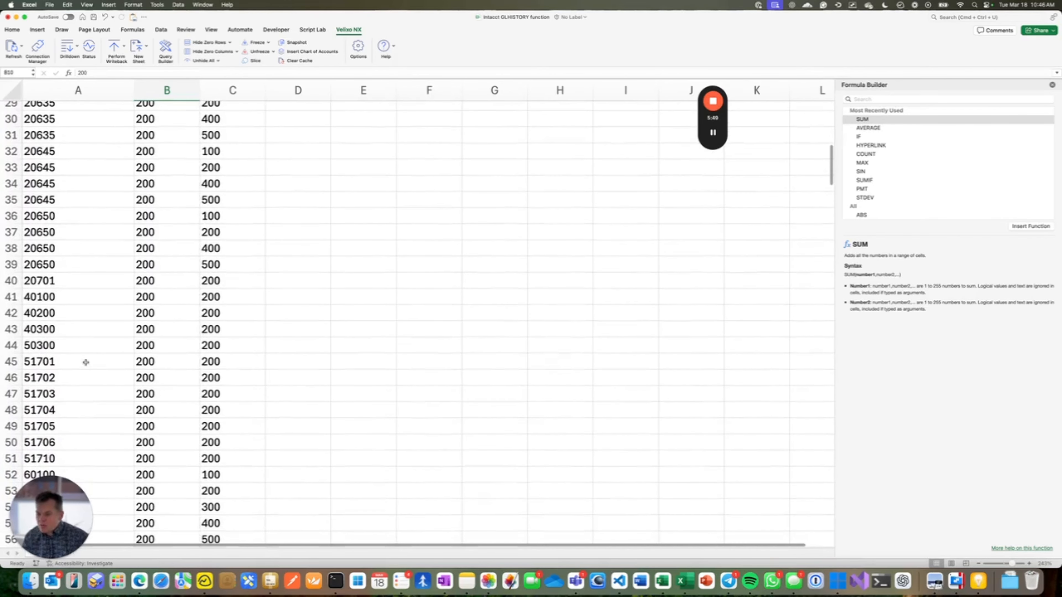
Step: Limit the Accounts filter in B11 to the range 40000:89999
scroll(86, 362, up, 10)
click(151, 260)
text(40000)
text(:9)
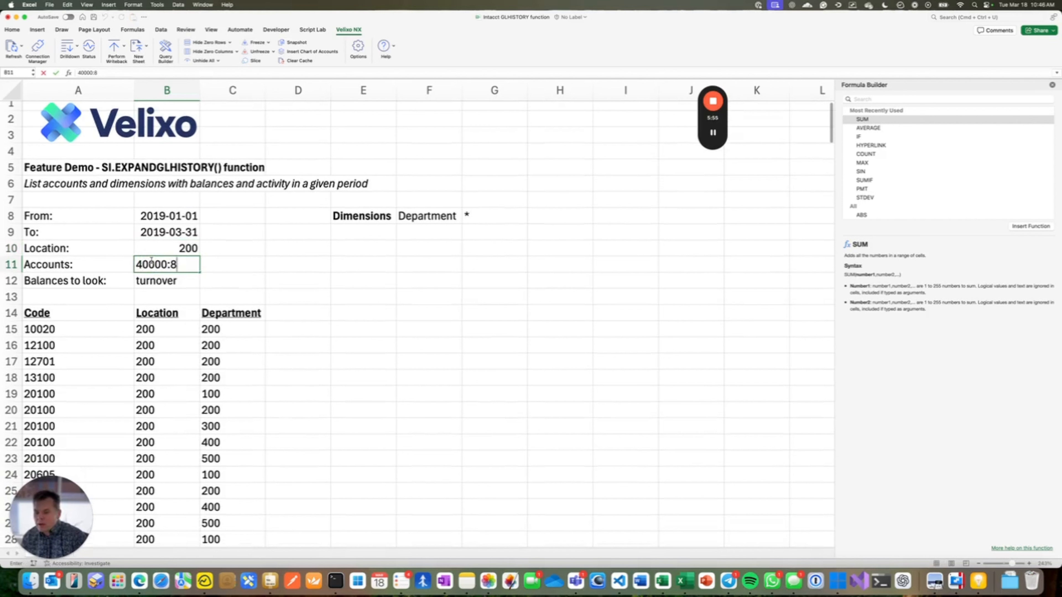
text(9999)
key(Return)
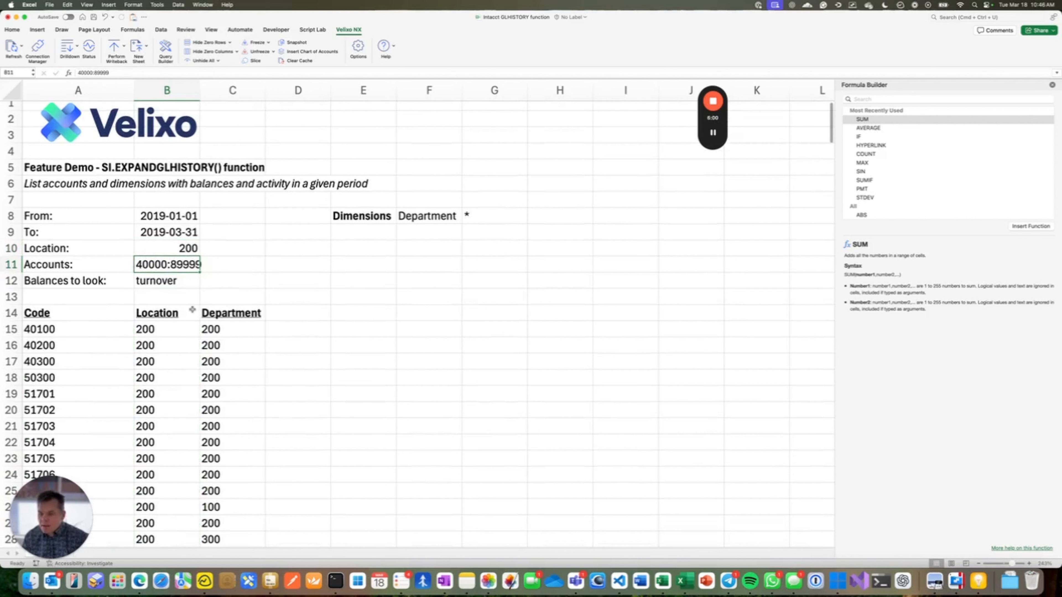
Step: Enter the underlined header Total turnover for period in D14 and widen column D to fit it
click(244, 310)
key(super+c)
click(290, 312)
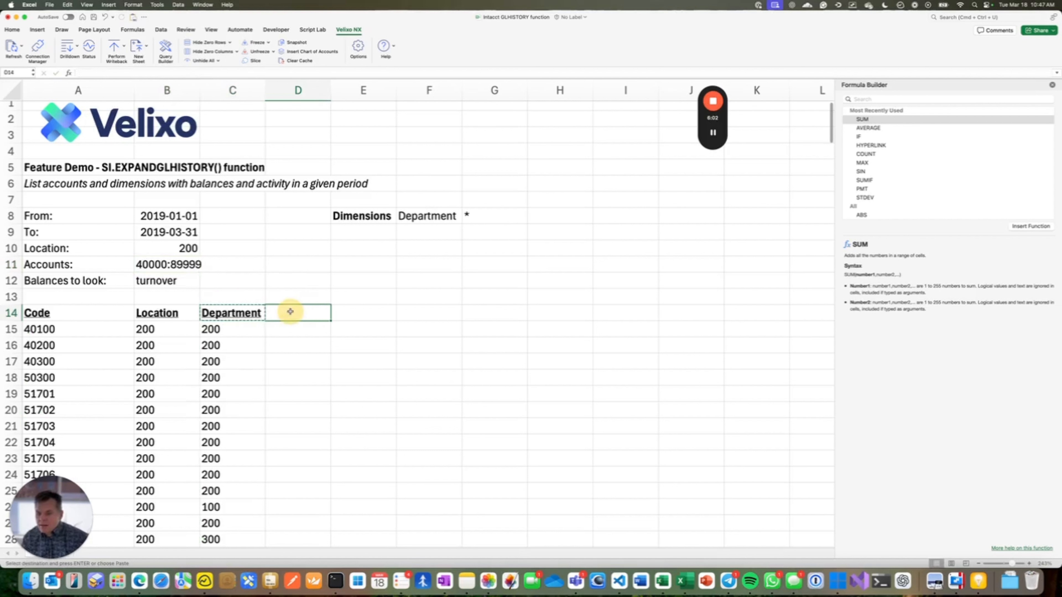
text(T)
key(BackSpace)
text(Tot)
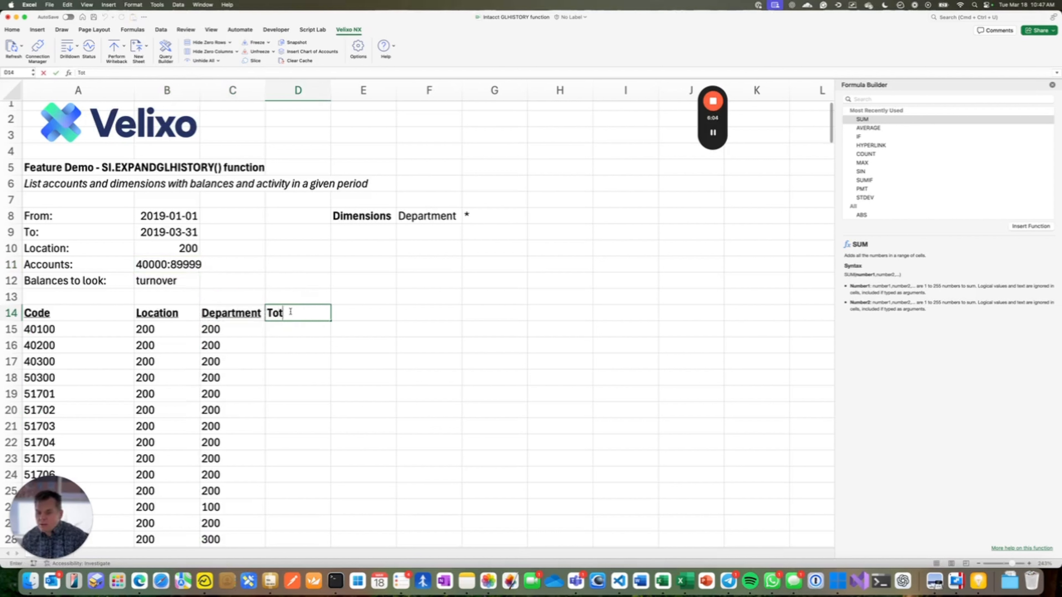
text(al turnover for period)
key(Tab)
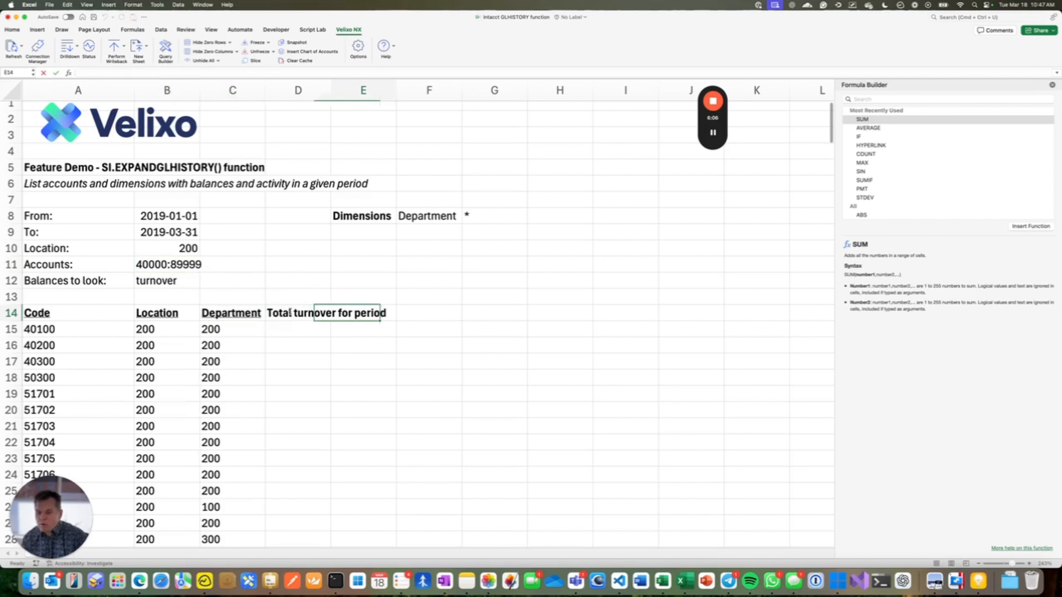
click(290, 312)
key(super+u)
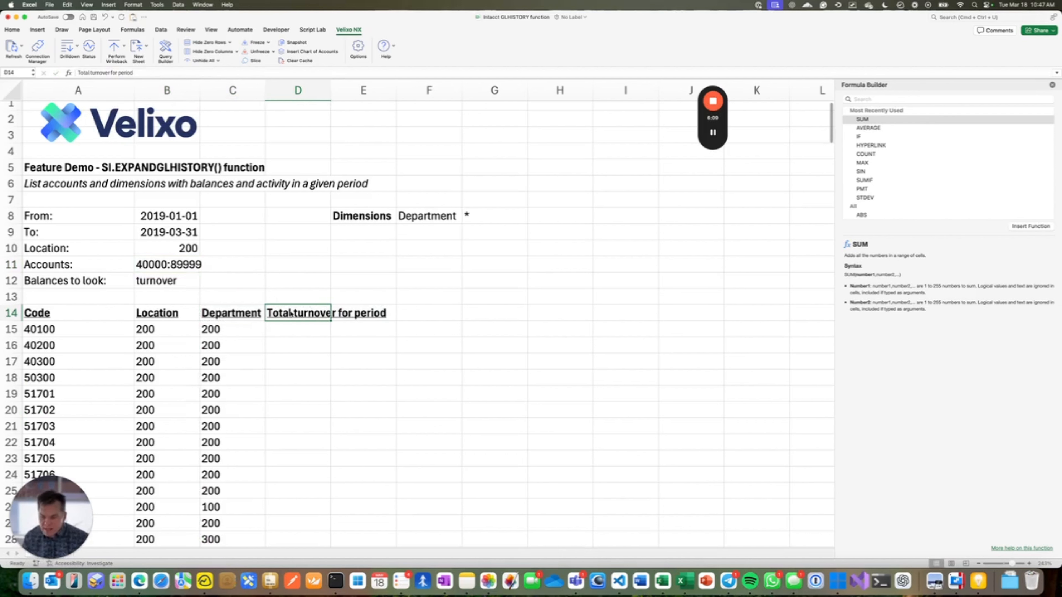
click(291, 332)
drag(331, 88, 409, 87)
Step: Start an SI.TURNOVER formula in D15 with the connection "Sage", no account group and $A15 as the account code
text(=SI.TUR)
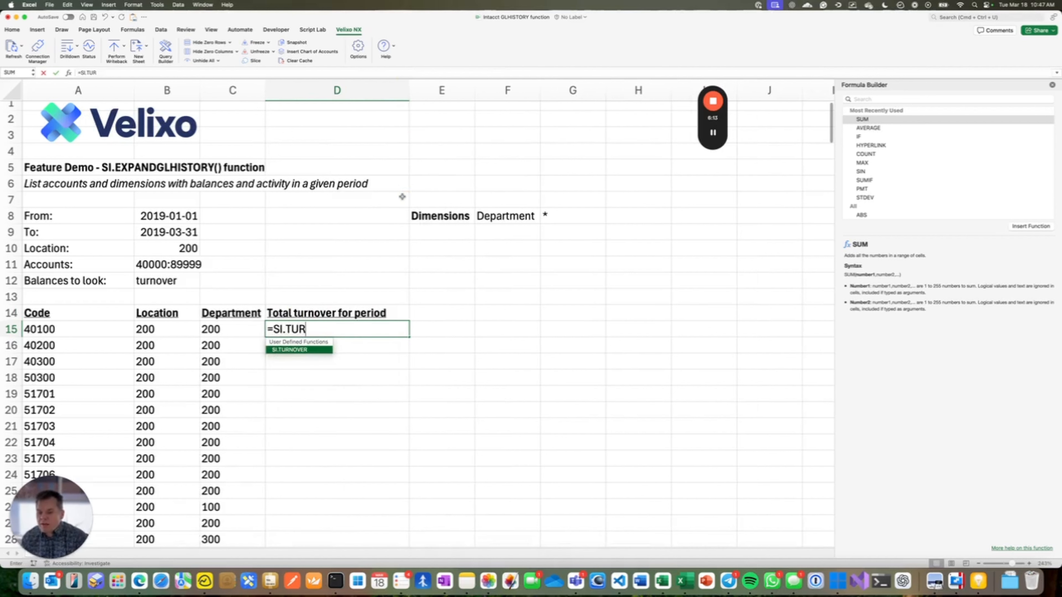
text(NOVER("Sage",,)
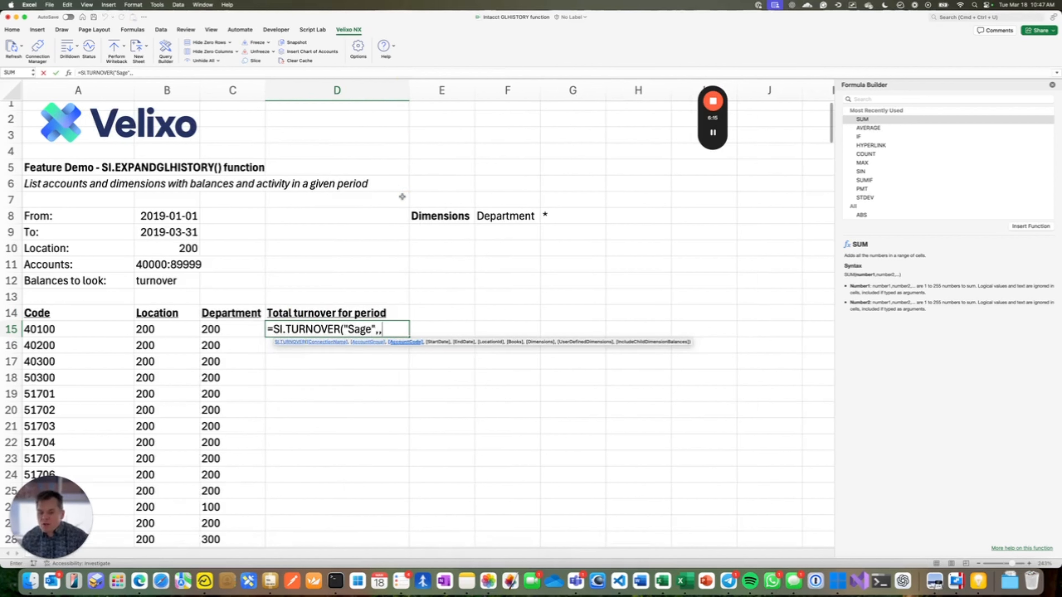
click(48, 328)
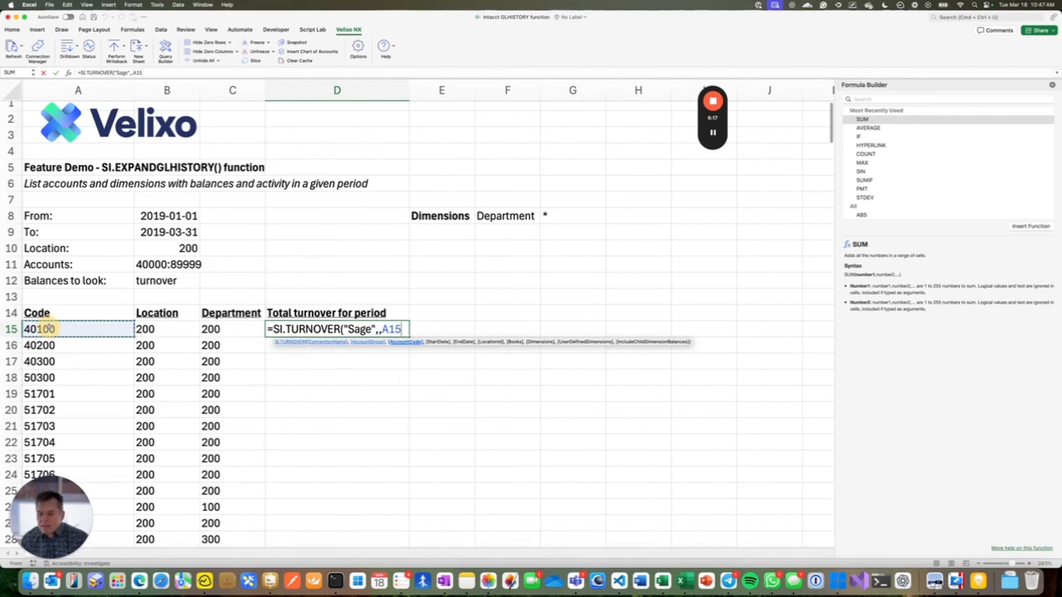
key(F4)
key(F4)
key(F4)
text(,)
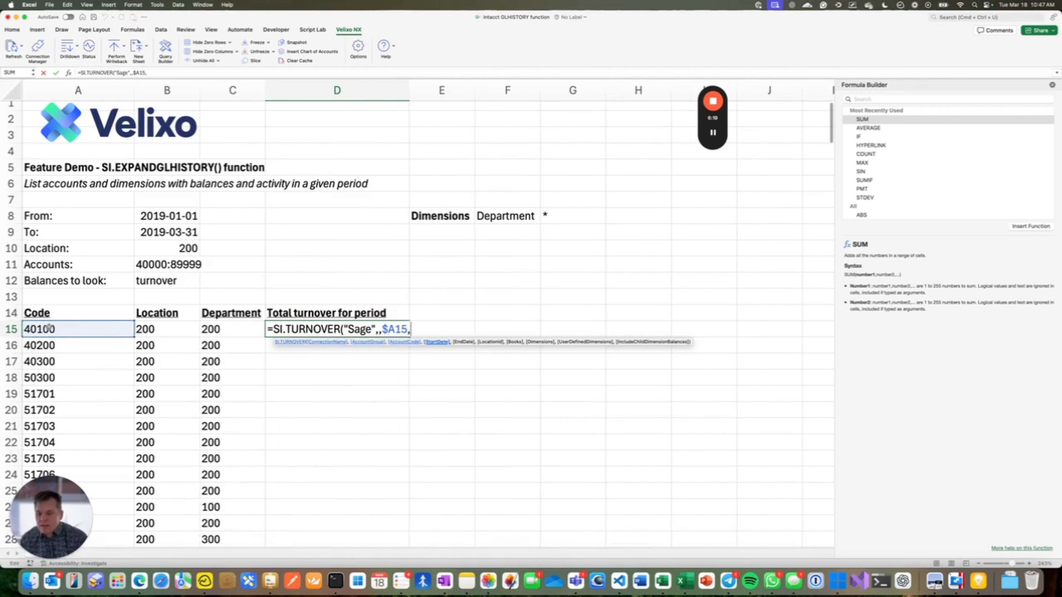
Step: Extend the D15 turnover formula with $B$8 as start date, $B$9 as end date and B15 as location
click(151, 214)
key(F4)
text(,)
click(168, 228)
key(F4)
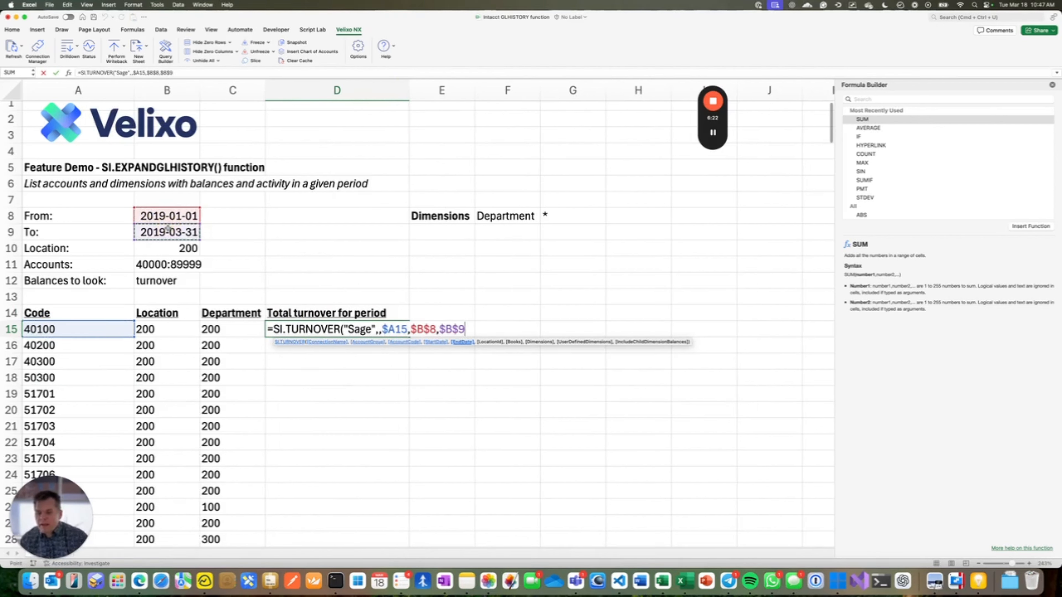
text(,)
click(173, 328)
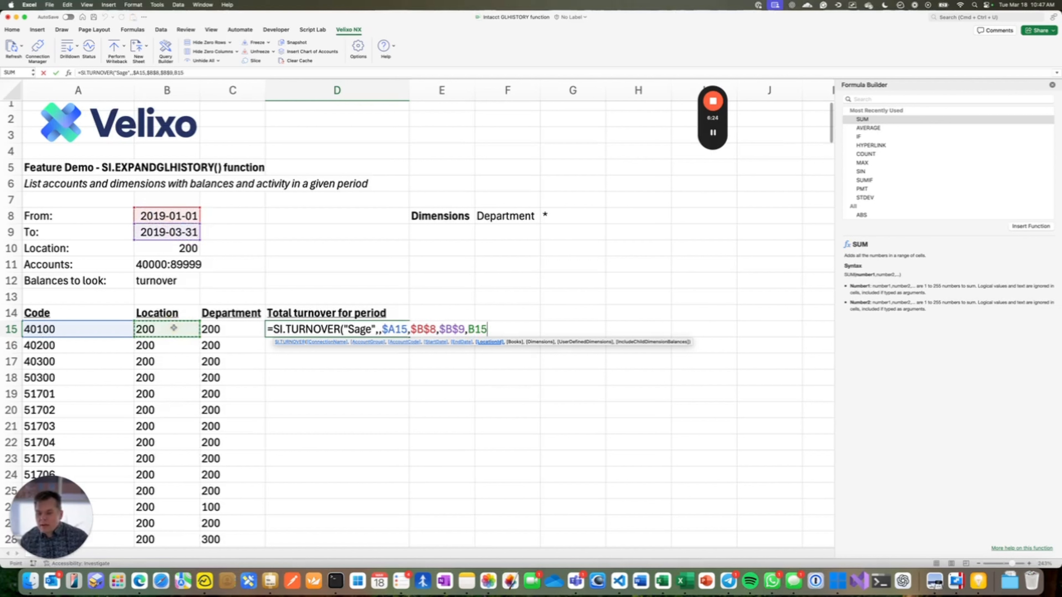
text(,)
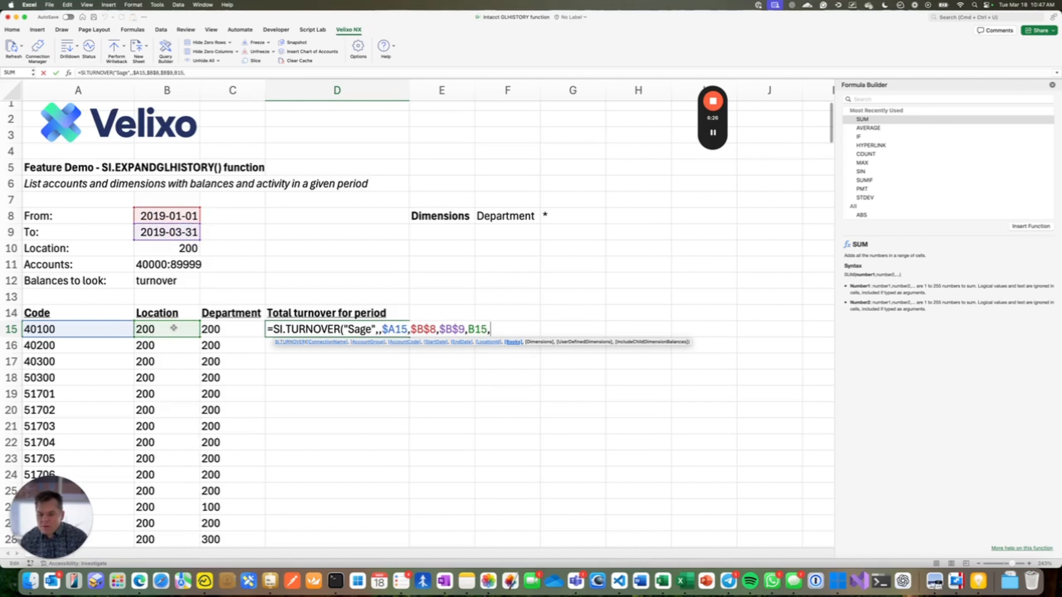
Step: Complete the D15 formula with SI.DIMENSIONS("Sage","Department",C15) as its dimensions, leaving books empty, and apply the Accounting format
text(,SI.DIMENSIONS()
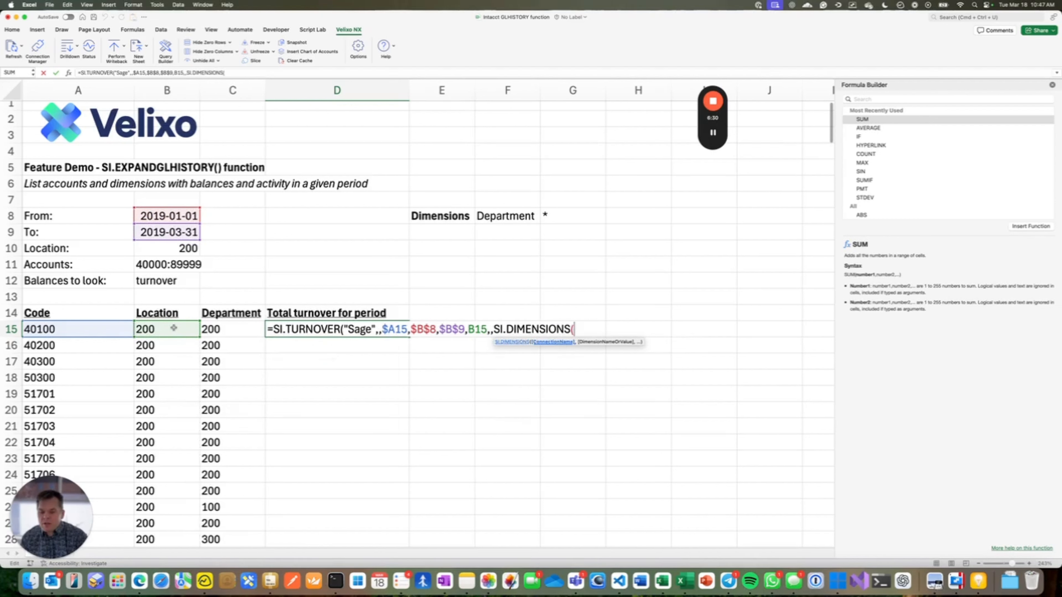
text("Sage",)
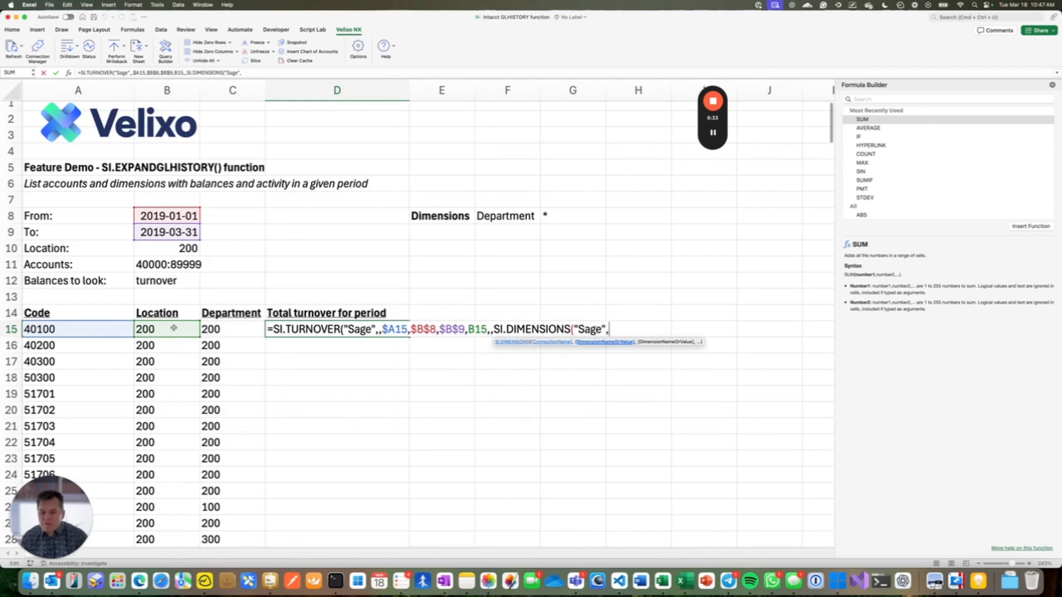
text("Department",m)
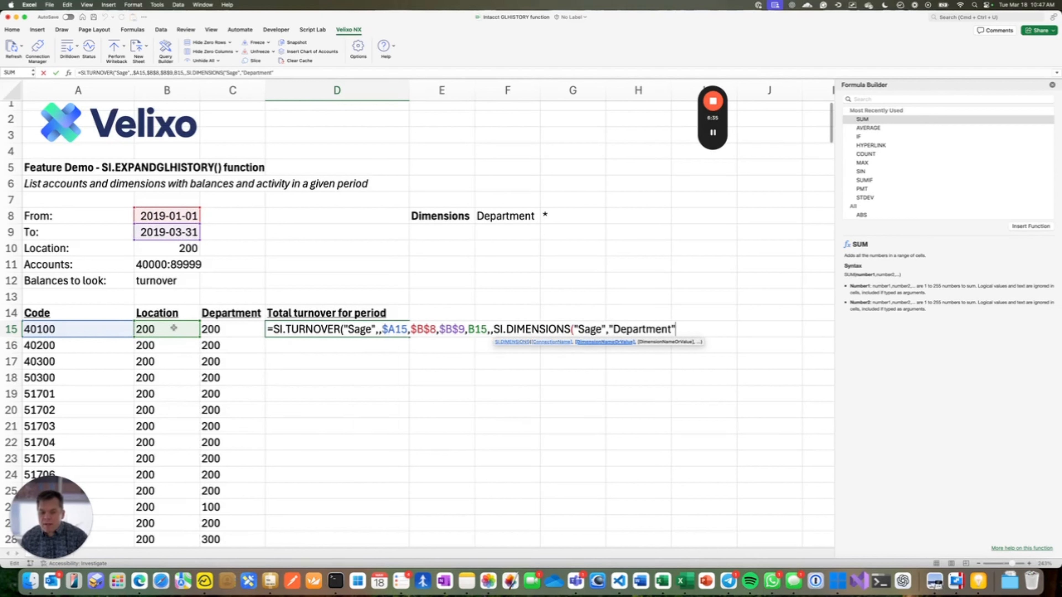
key(BackSpace)
click(224, 334)
text())
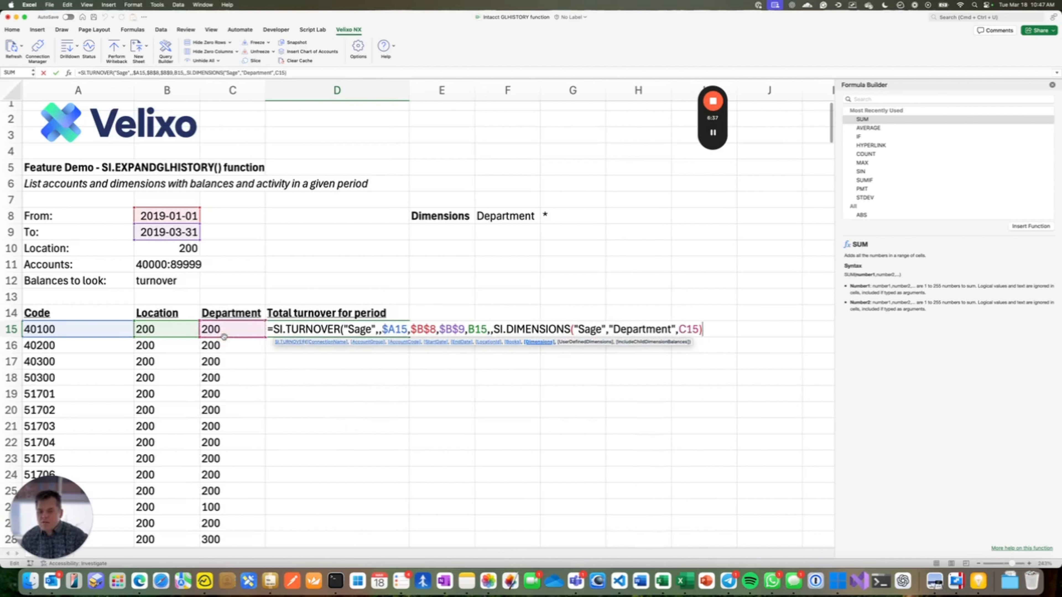
key(Return)
key(Return)
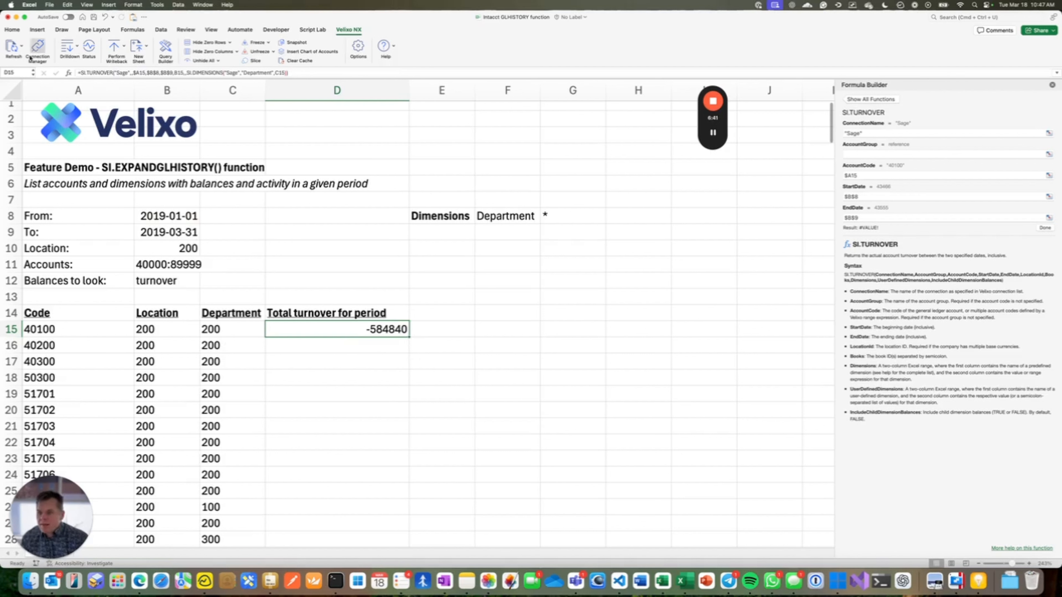
click(12, 29)
click(302, 58)
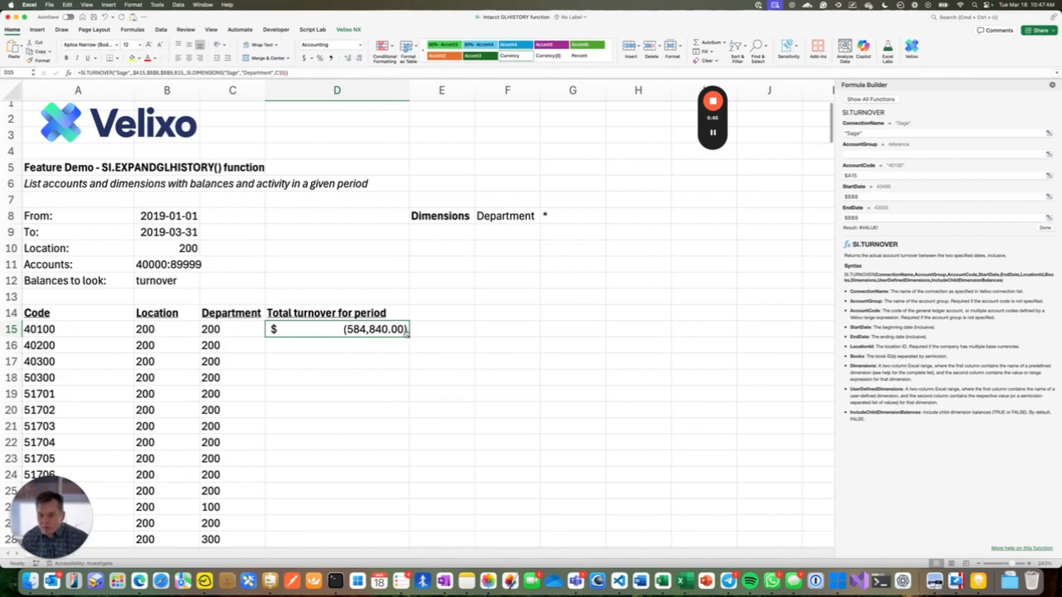
Step: Try filling the D15 turnover formula down to D26, and undo the fill
scroll(363, 343, down, 10)
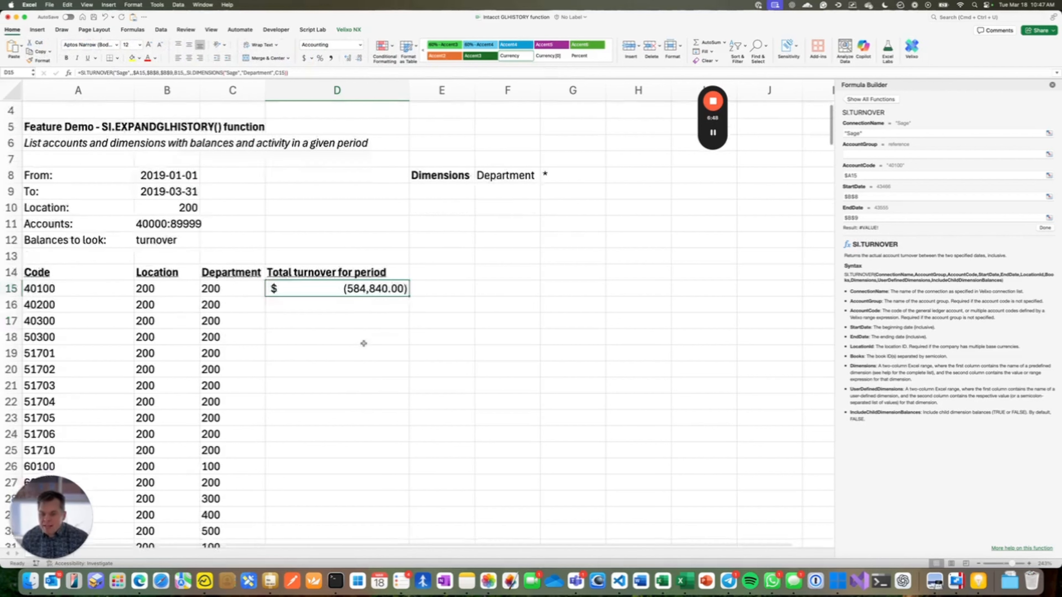
scroll(362, 343, down, 5)
scroll(362, 343, up, 15)
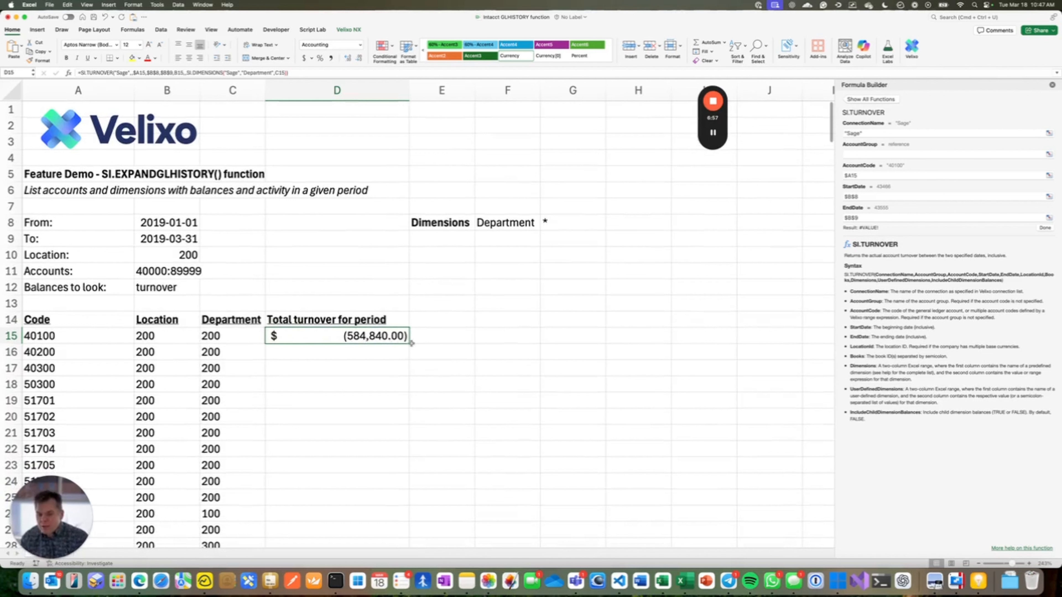
drag(409, 343, 410, 517)
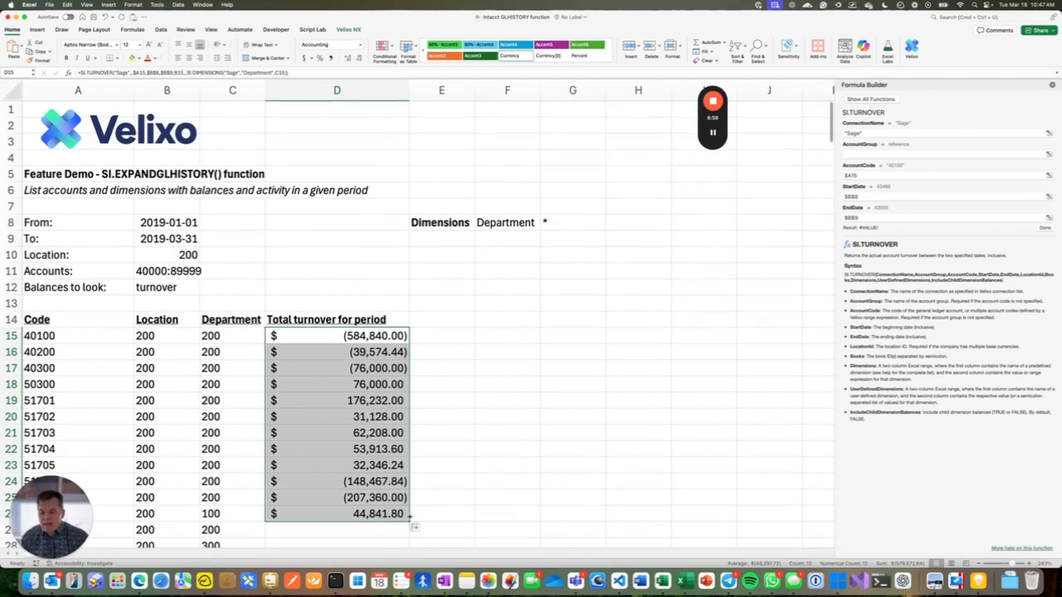
key(super+z)
Step: In the D15 turnover formula, replace the $A15 account code with CHOOSECOLS(A15#,1)
double_click(333, 336)
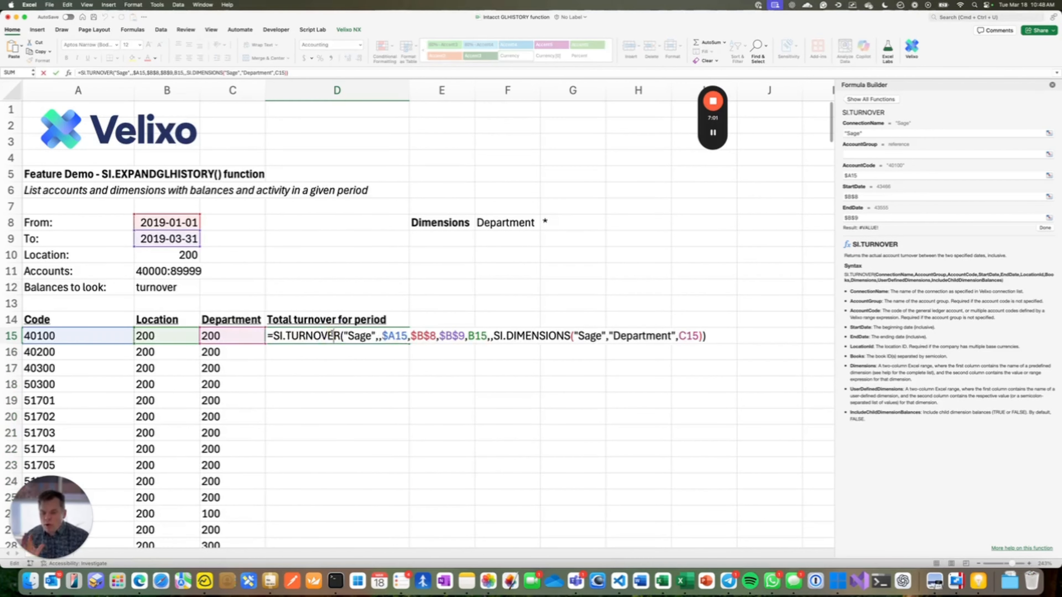
drag(382, 336, 429, 337)
click(403, 341)
key(Right)
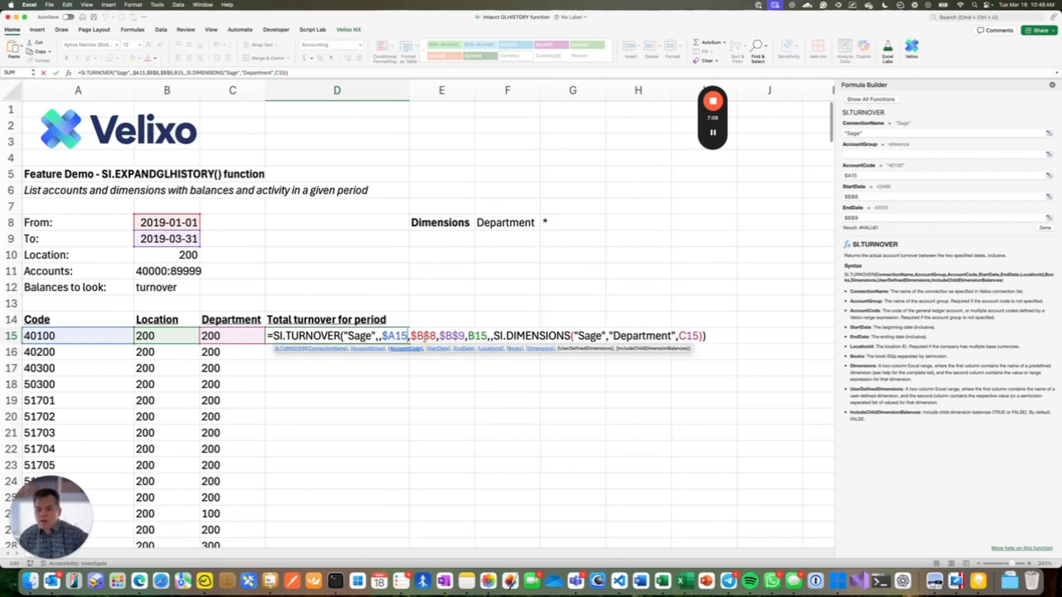
key(BackSpace)
key(BackSpace)
key(BackSpace)
key(BackSpace)
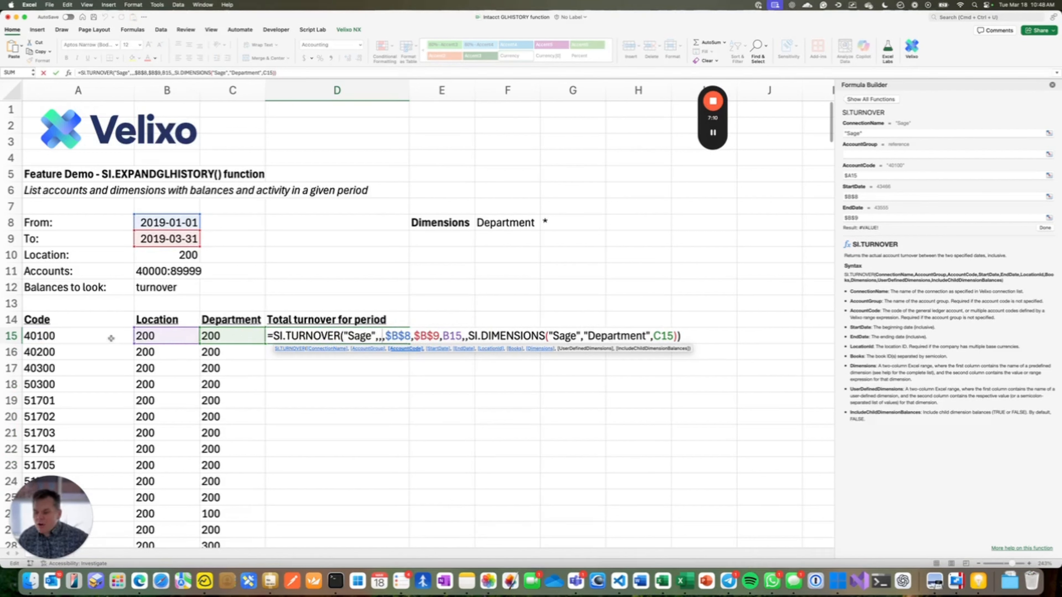
click(73, 335)
text(#)
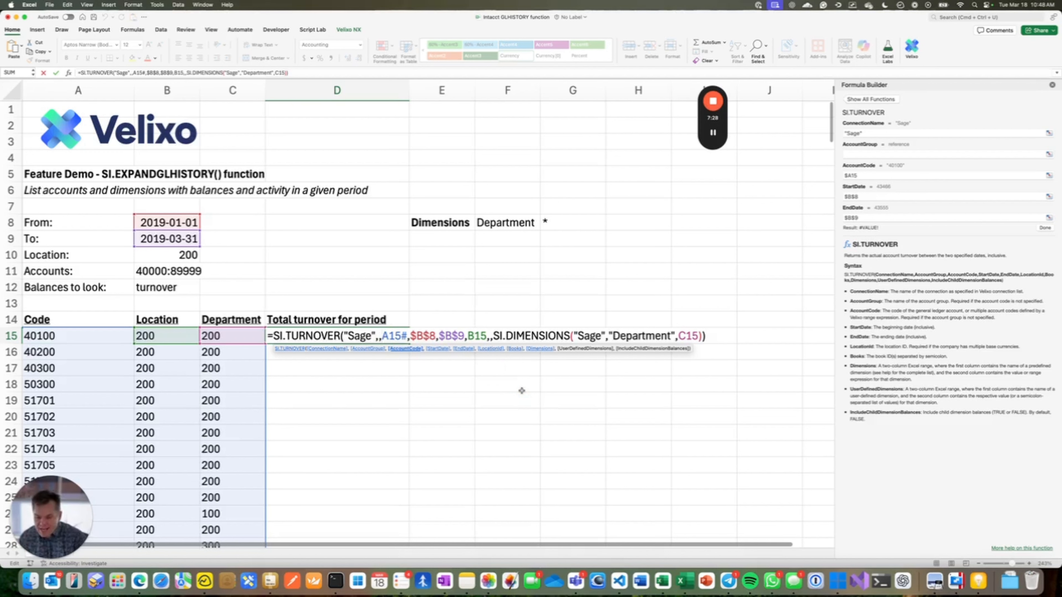
text(CHOOSECOLS(A15#)
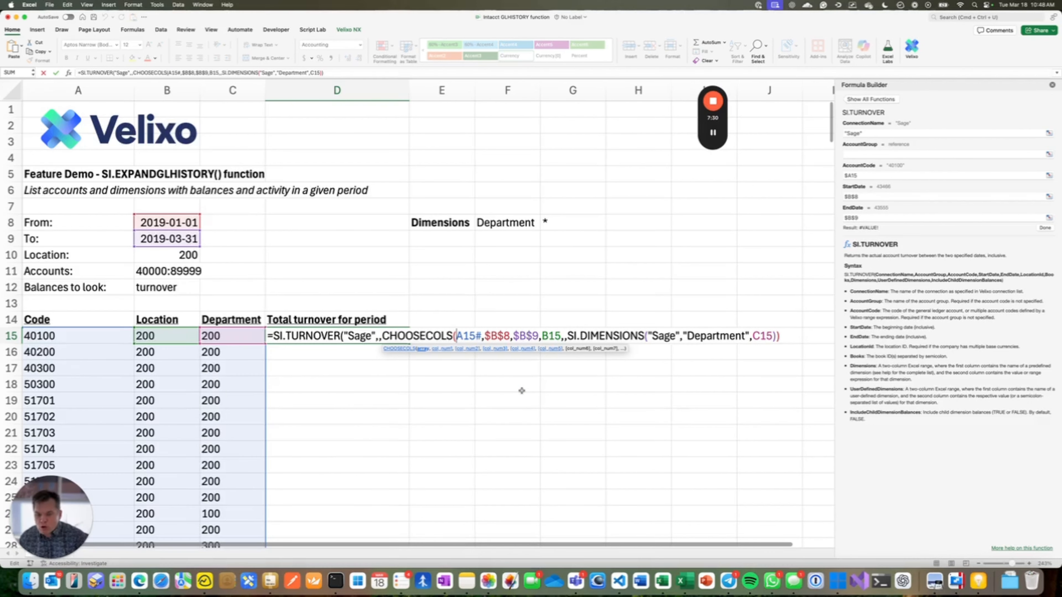
text(,1))
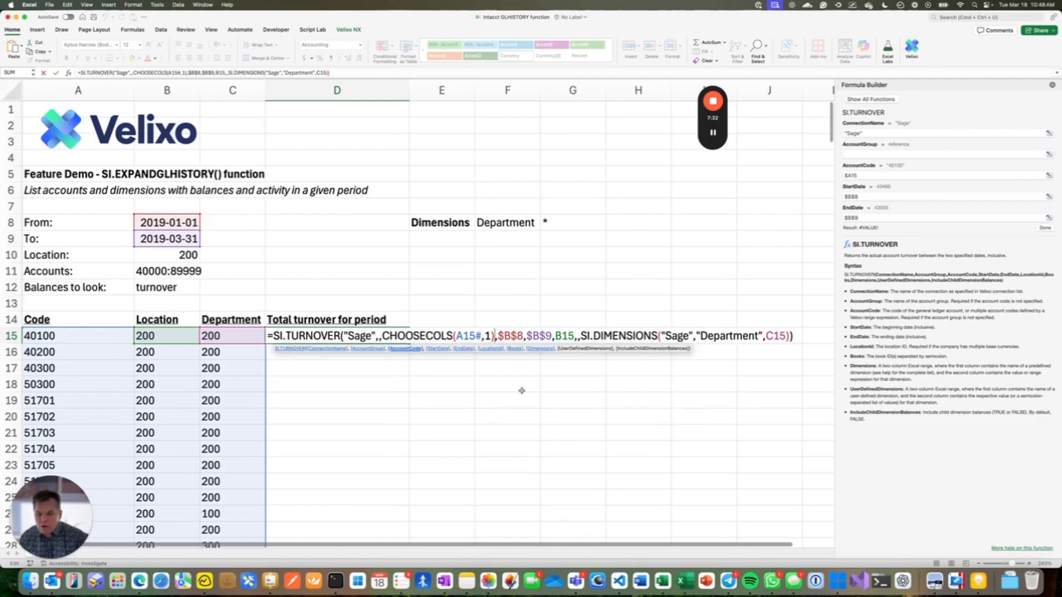
Step: Replace the B15 location argument in the D15 formula with CHOOSECOLS(A15#,2)
click(498, 336)
double_click(569, 338)
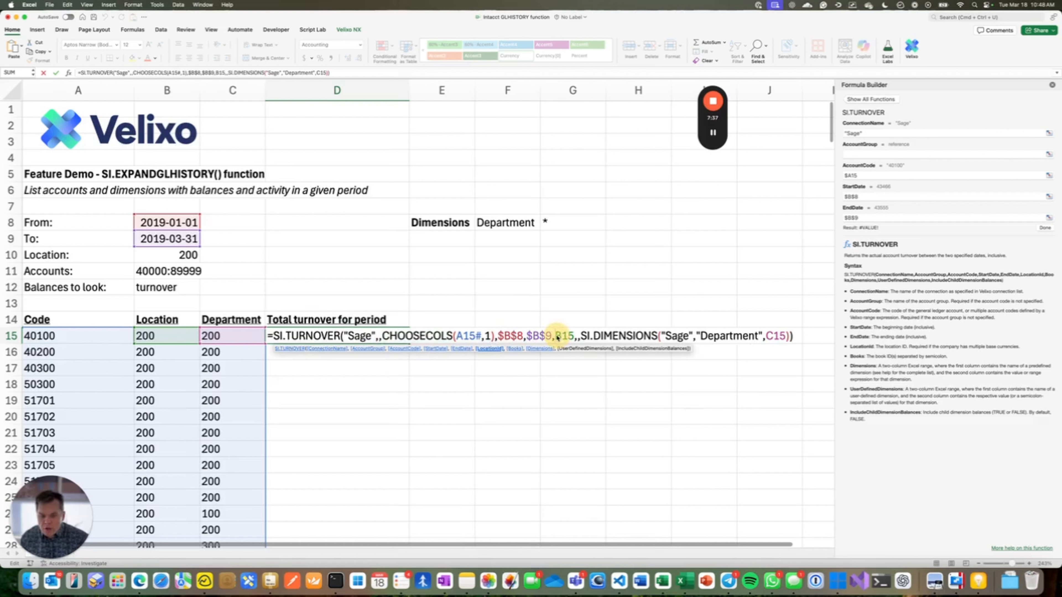
key(super+v)
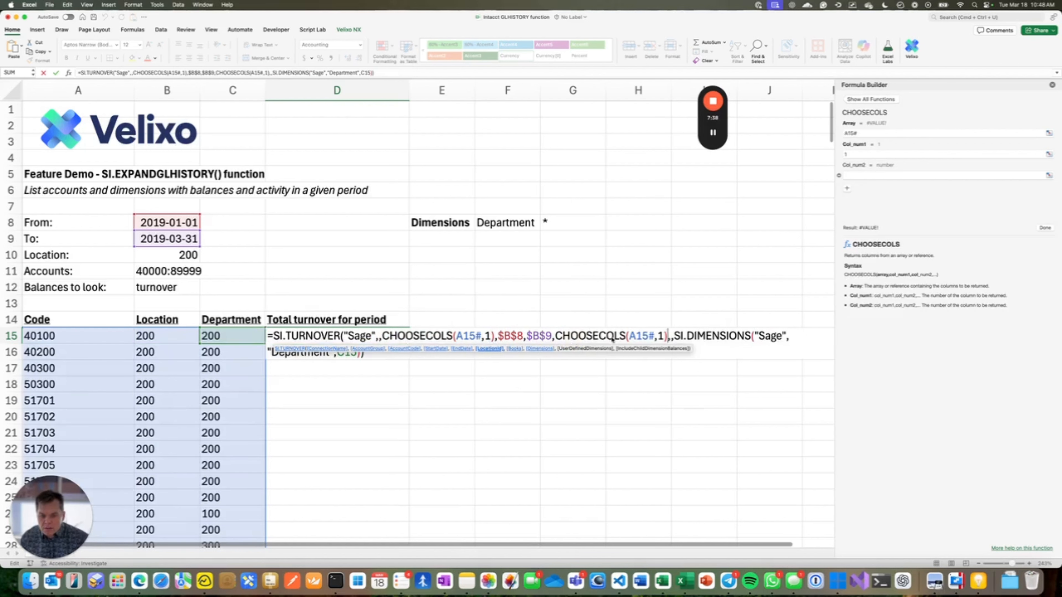
double_click(661, 337)
text(2)
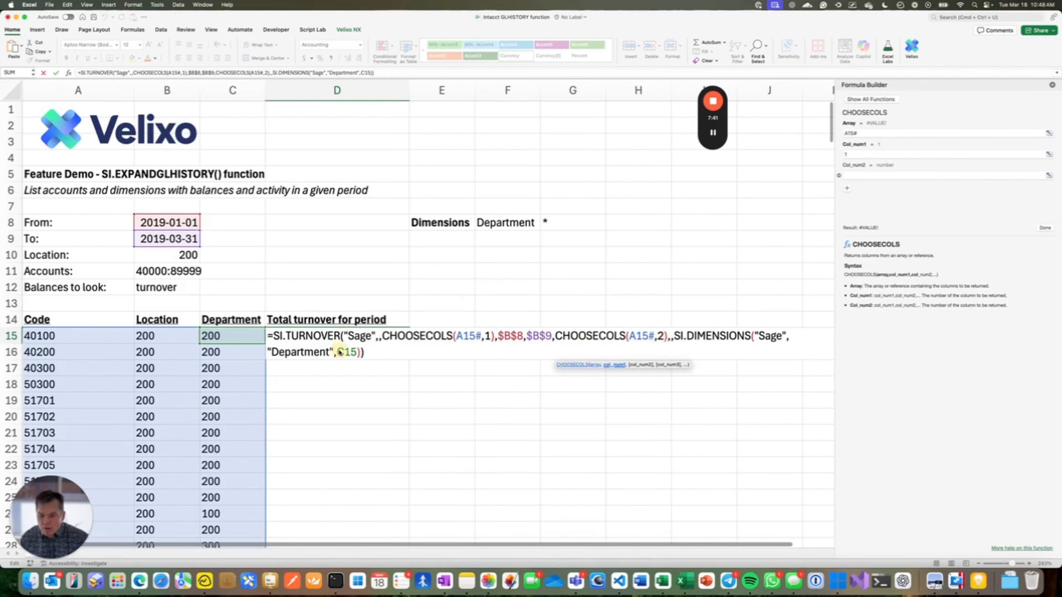
Step: Replace the C15 department value inside SI.DIMENSIONS with CHOOSECOLS(A15#,3) and commit the D15 formula
double_click(358, 352)
key(super+v)
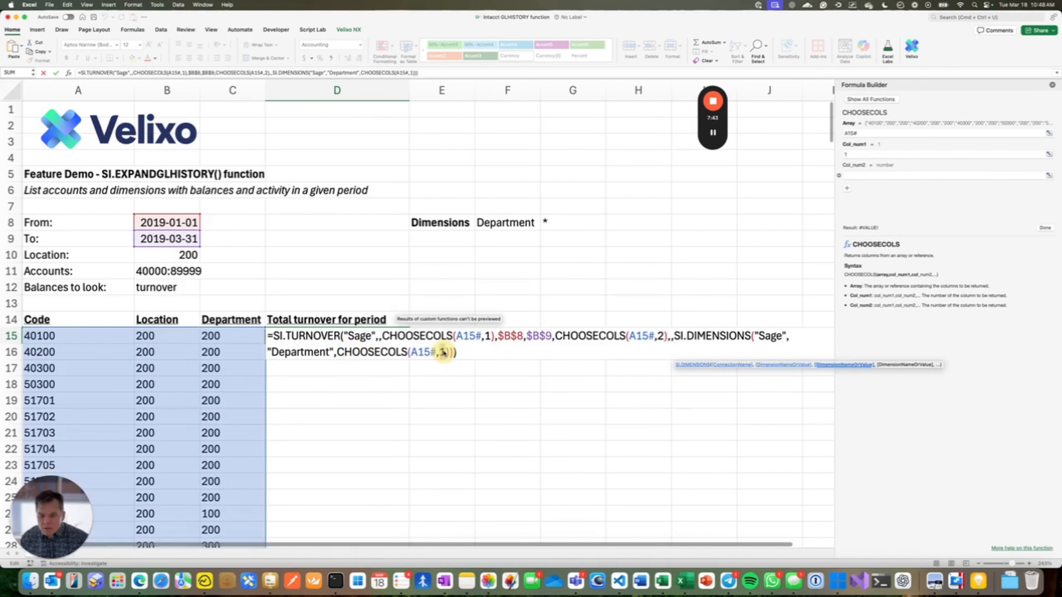
double_click(442, 353)
text(3)
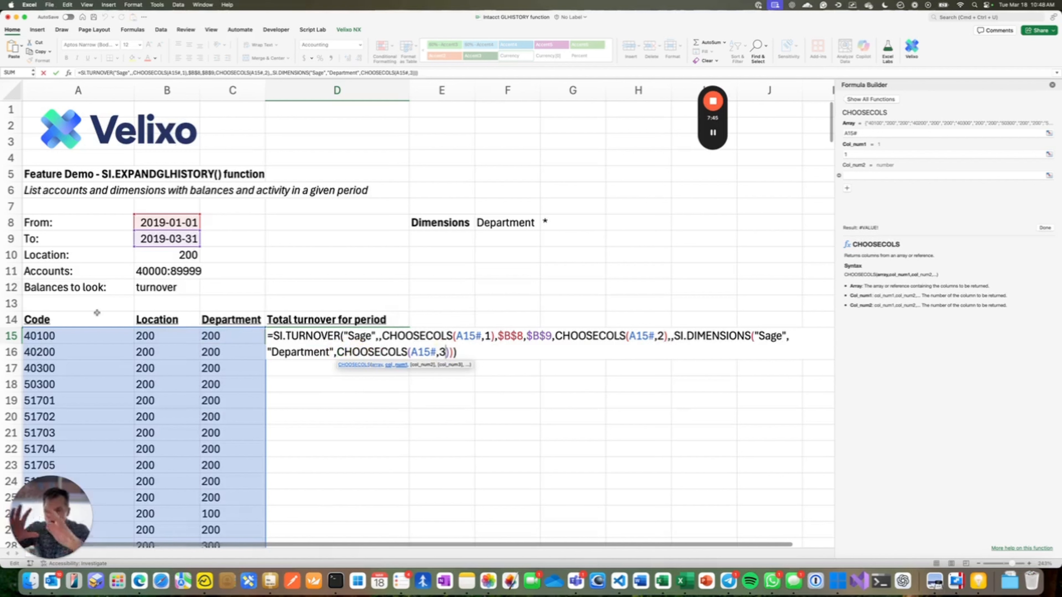
key(Return)
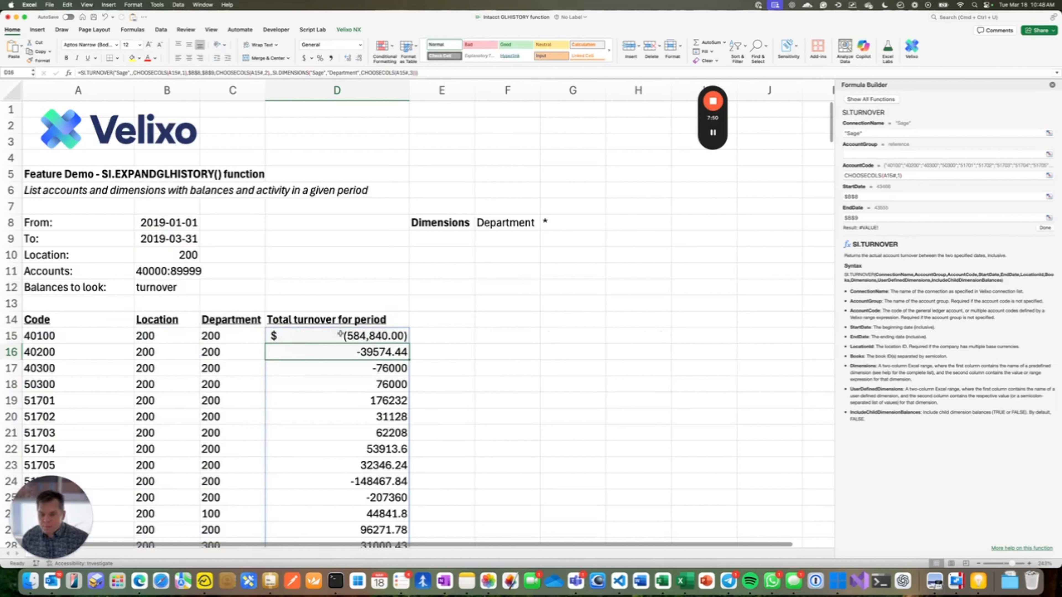
Step: Apply the Accounting number format to the whole of column D and look through the turnover list
click(337, 90)
click(302, 59)
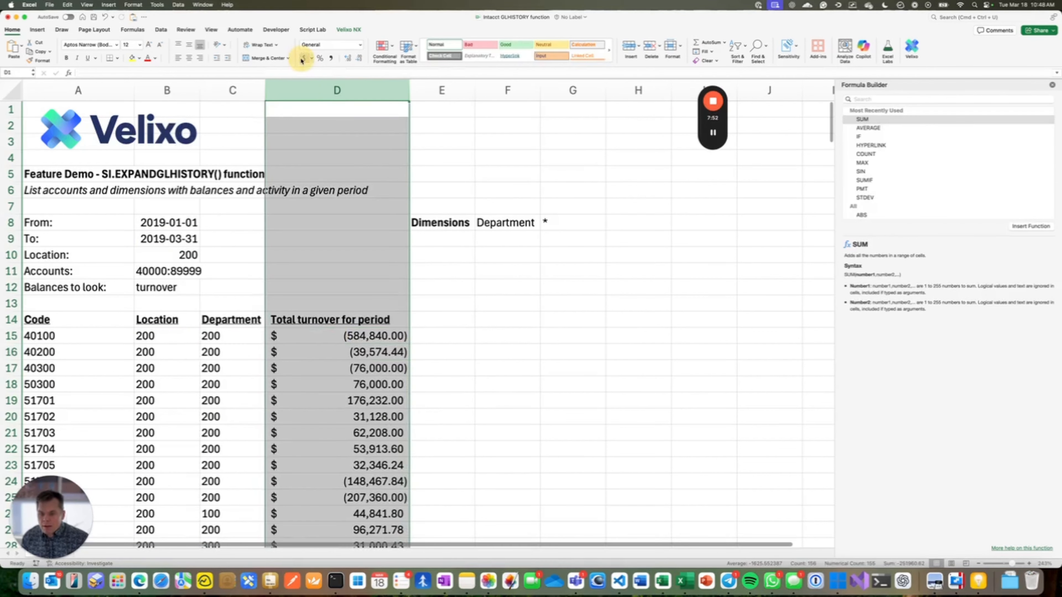
click(375, 397)
click(343, 334)
scroll(342, 333, down, 5)
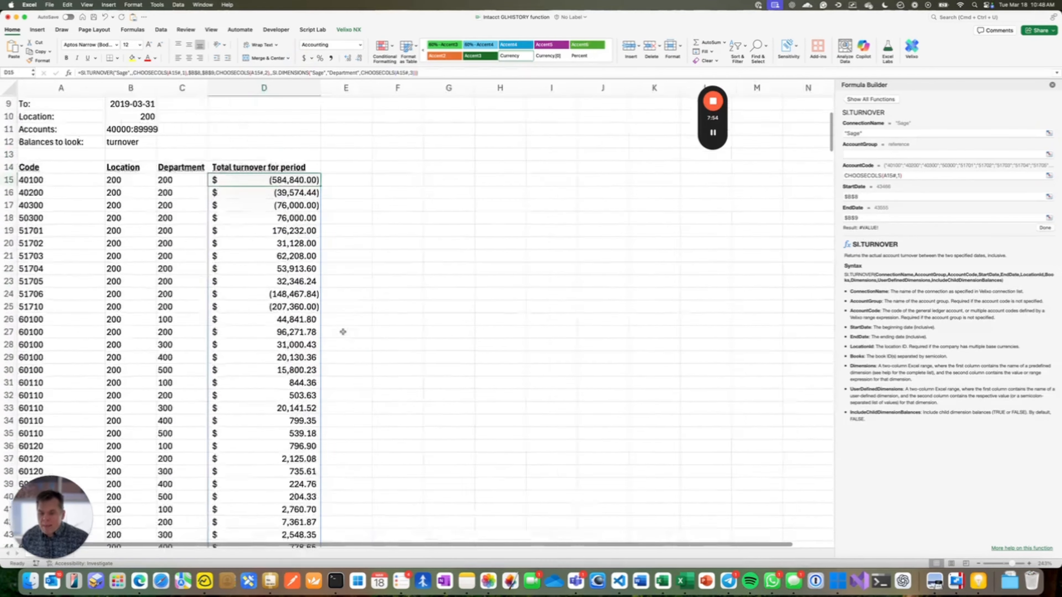
scroll(343, 332, down, 5)
scroll(199, 351, down, 15)
scroll(199, 351, up, 17)
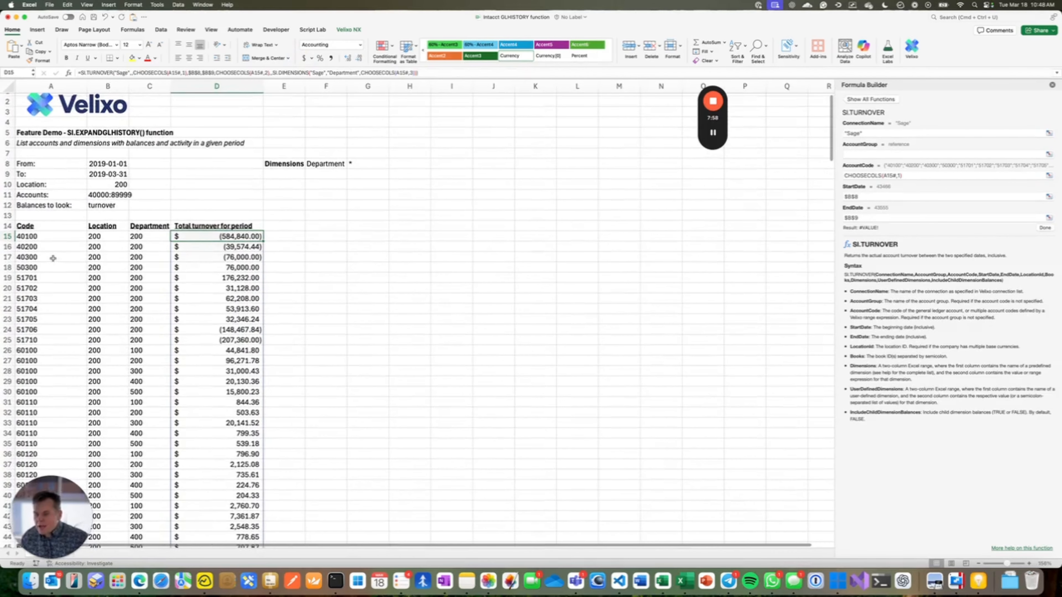
Step: Set the Department filter in G8 to 200;300 and review the account and turnover list
click(358, 166)
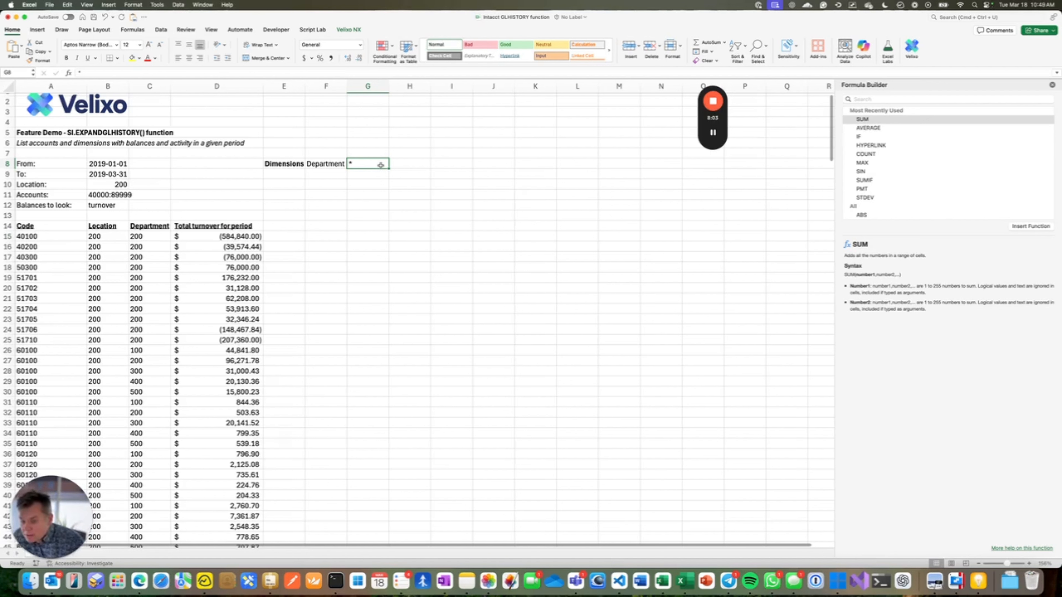
text(200)
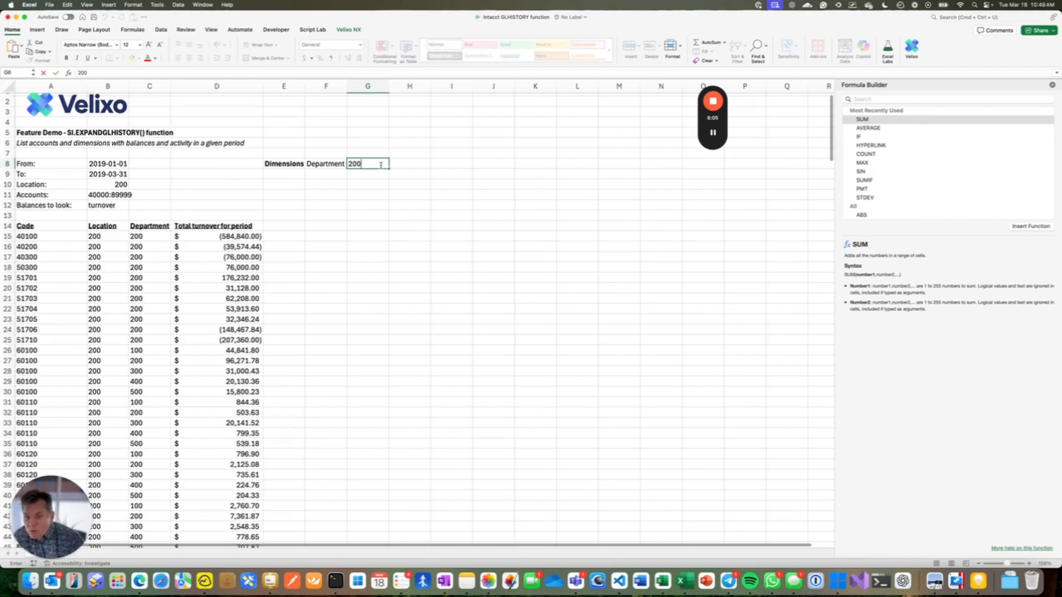
text(;300)
key(Return)
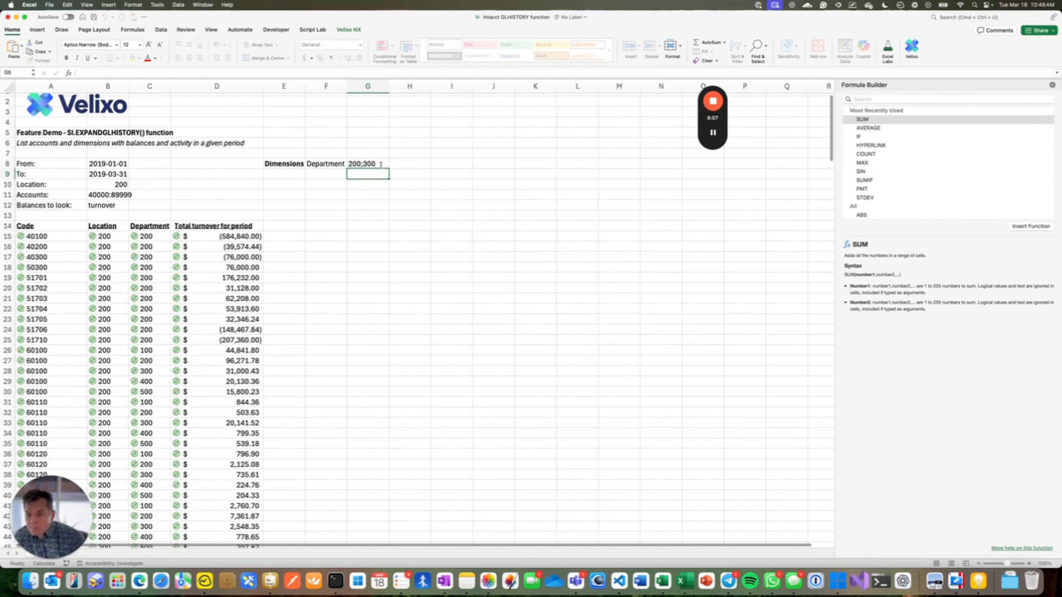
scroll(136, 243, down, 4)
scroll(135, 242, down, 20)
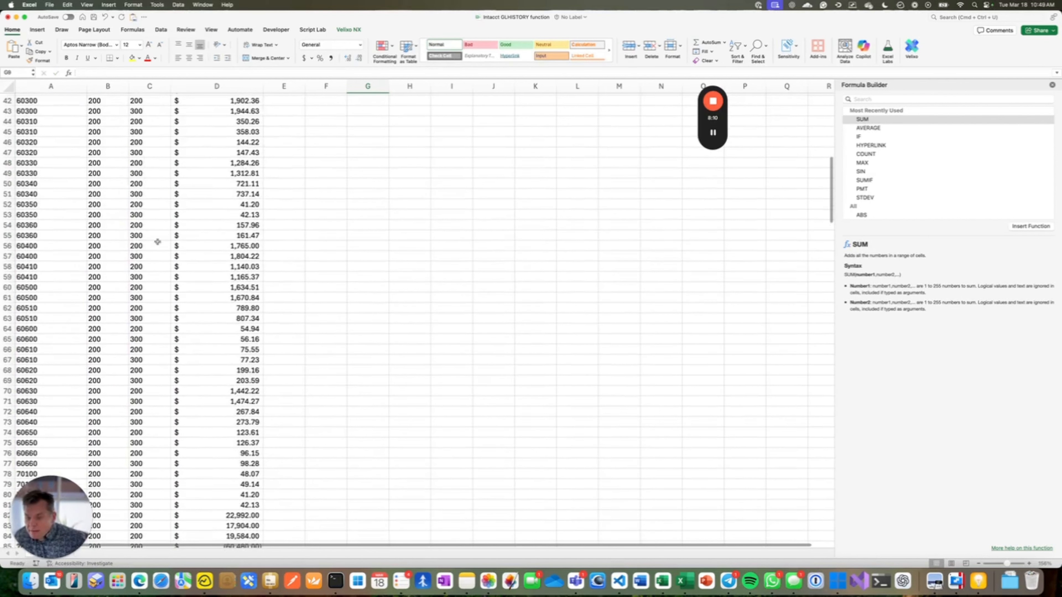
scroll(217, 167, up, 10)
scroll(218, 167, up, 17)
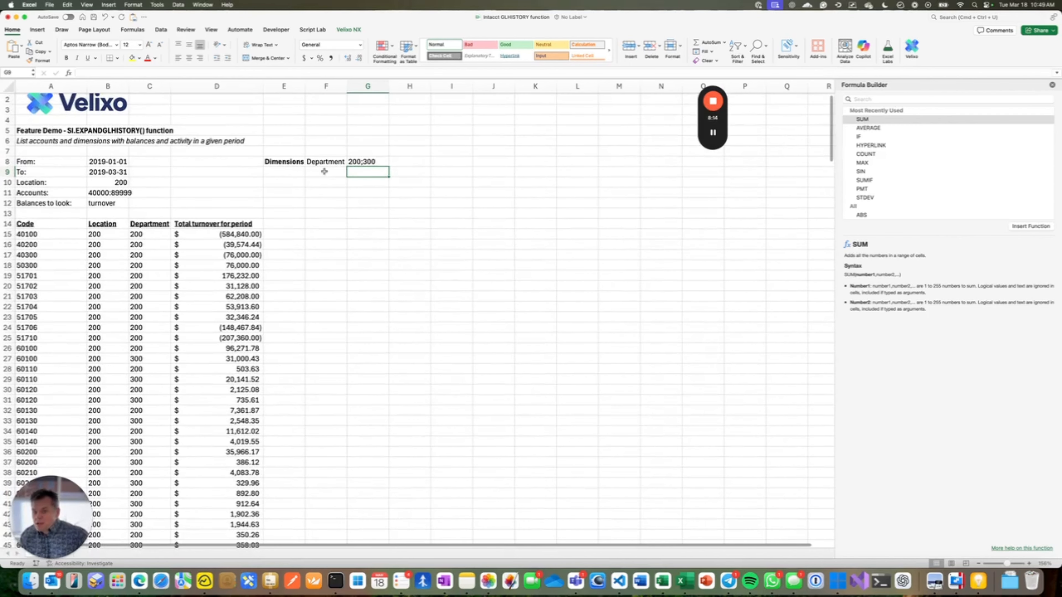
drag(327, 162, 347, 168)
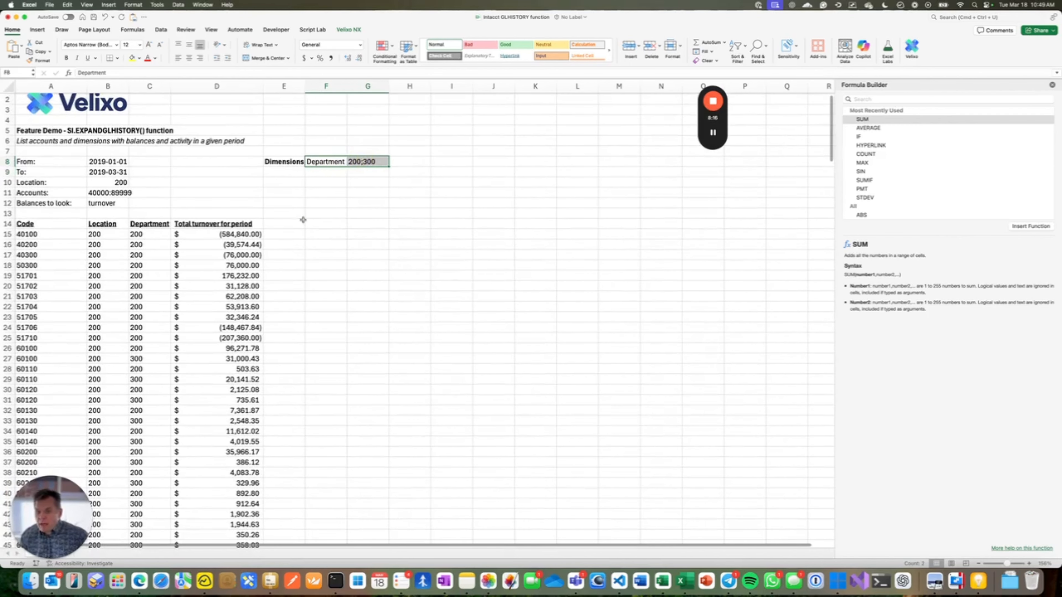
click(218, 236)
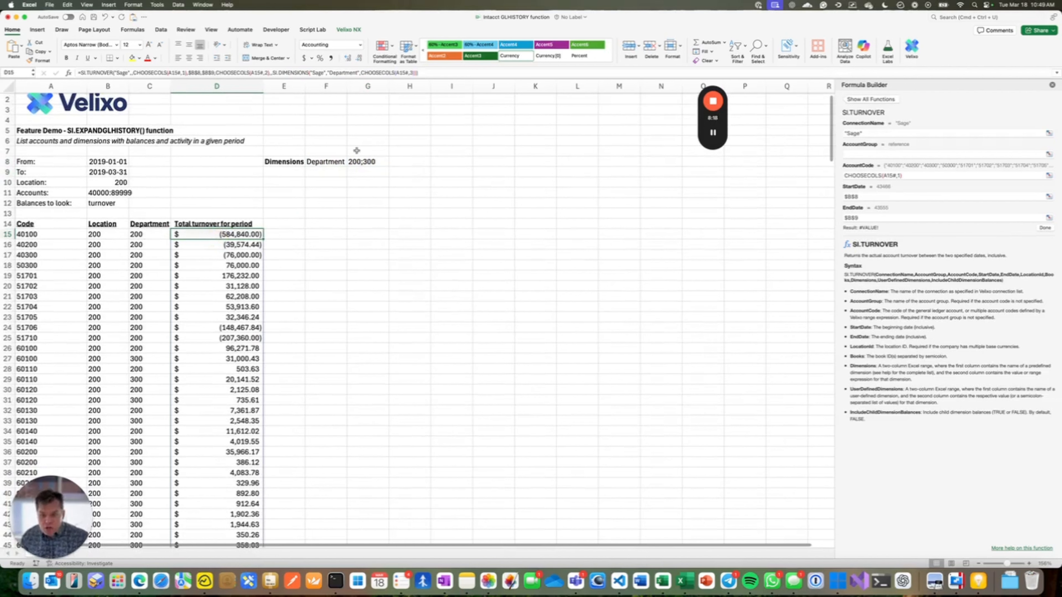
Step: Set the Department filter in G8 back to * and leave the dimension name in F8 as Department
click(368, 161)
text(*)
key(Left)
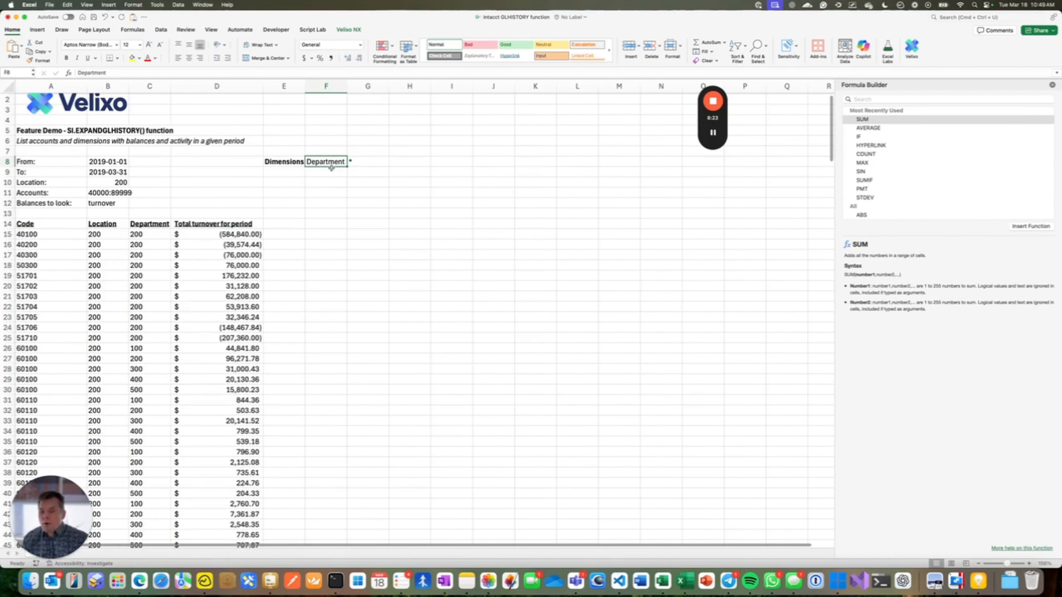
text(Custom)
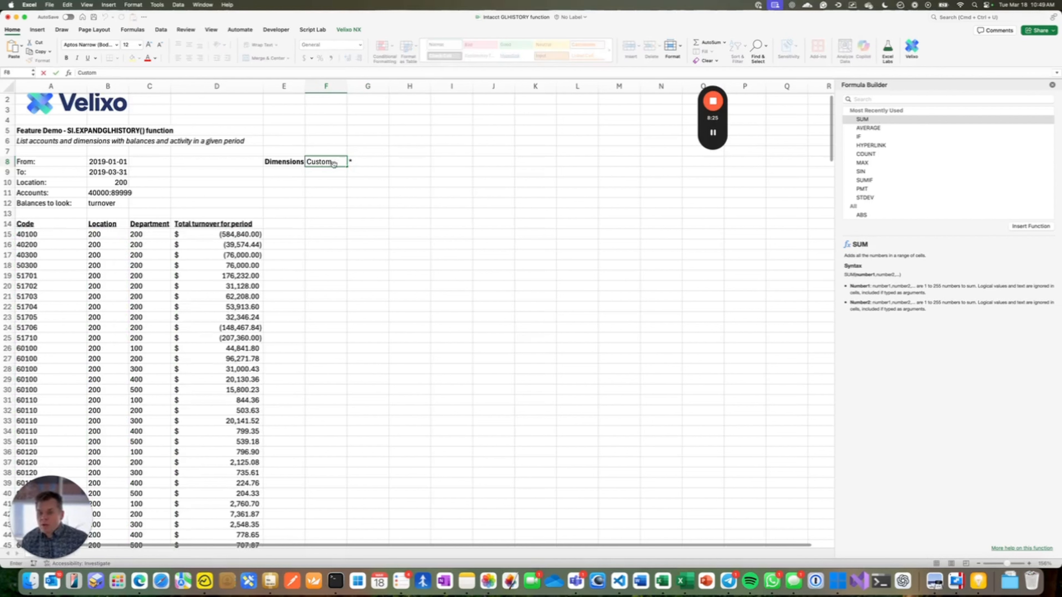
key(Escape)
Step: In the D15 formula, replace the hard-coded "Department" inside SI.DIMENSIONS with the reference $F$8
click(229, 235)
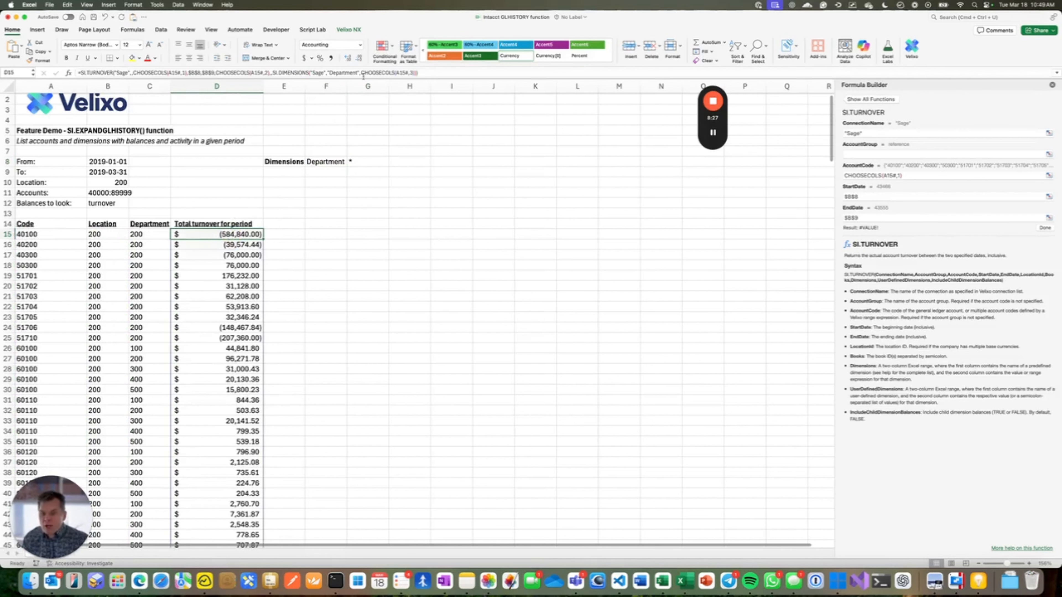
drag(326, 73, 358, 73)
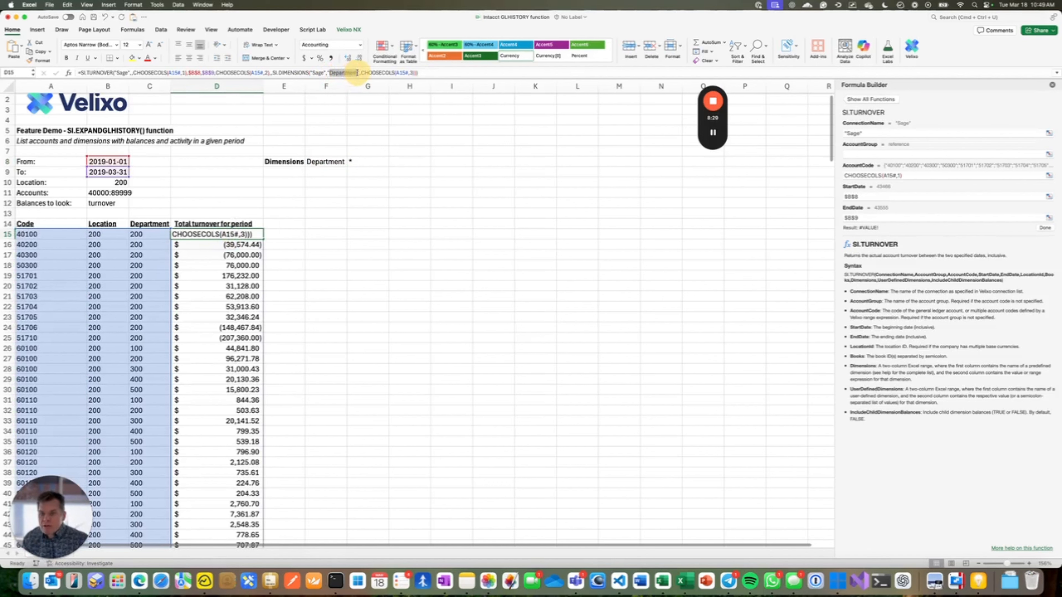
key(BackSpace)
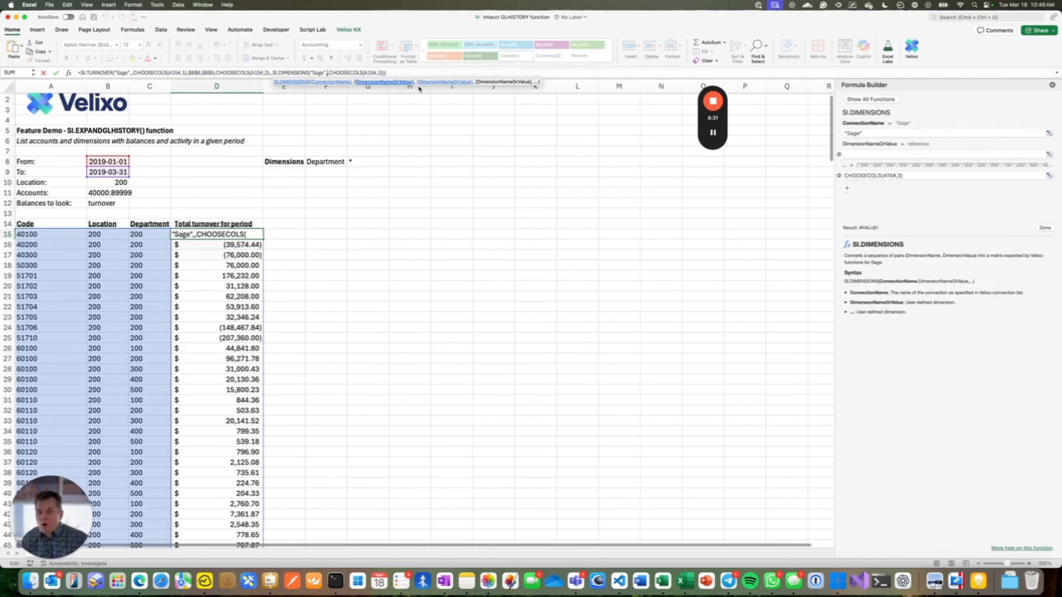
click(319, 165)
key(super+t)
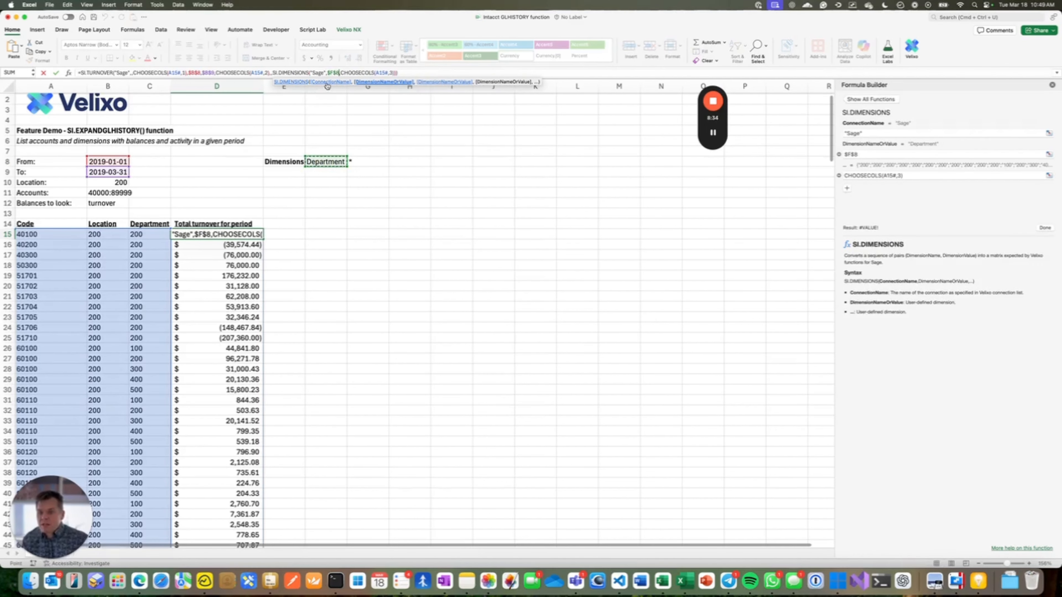
key(Return)
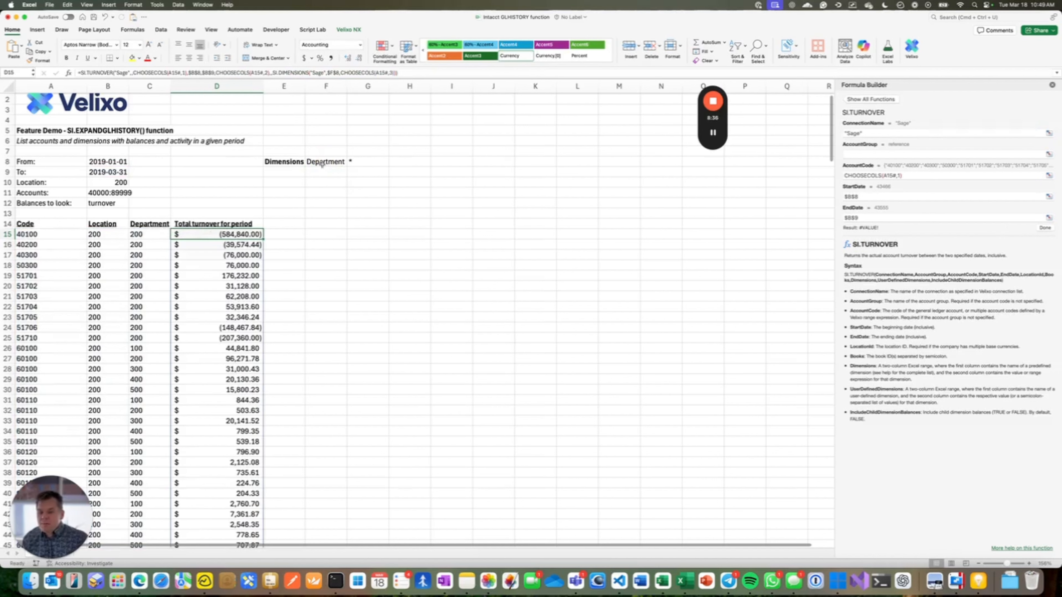
Step: Change the dimension name in F8 to Customer and the column header in C14 to Customer
click(321, 164)
text(Customer)
key(Return)
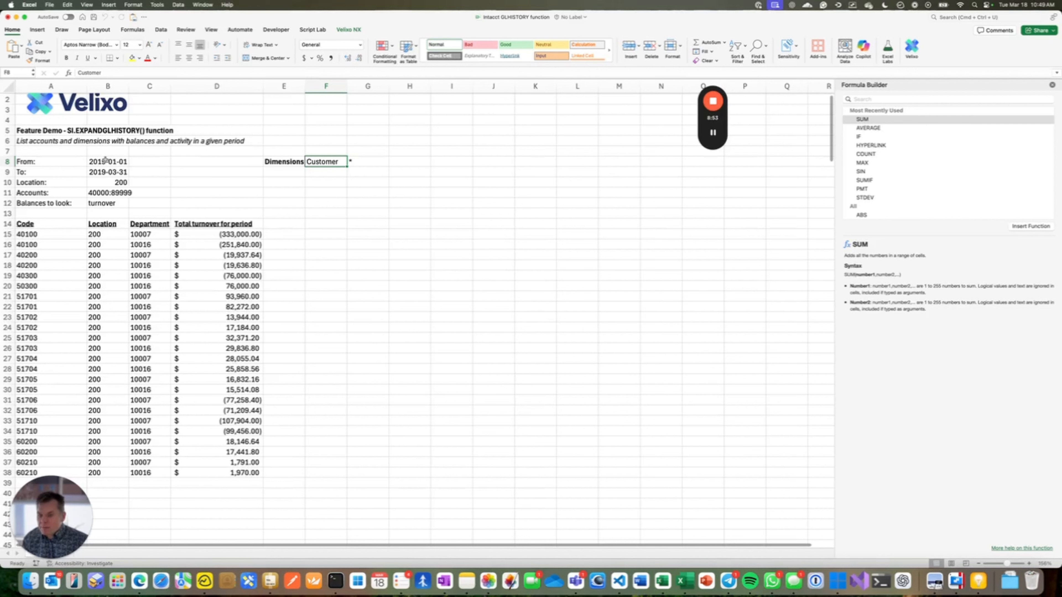
right_click(208, 87)
key(Escape)
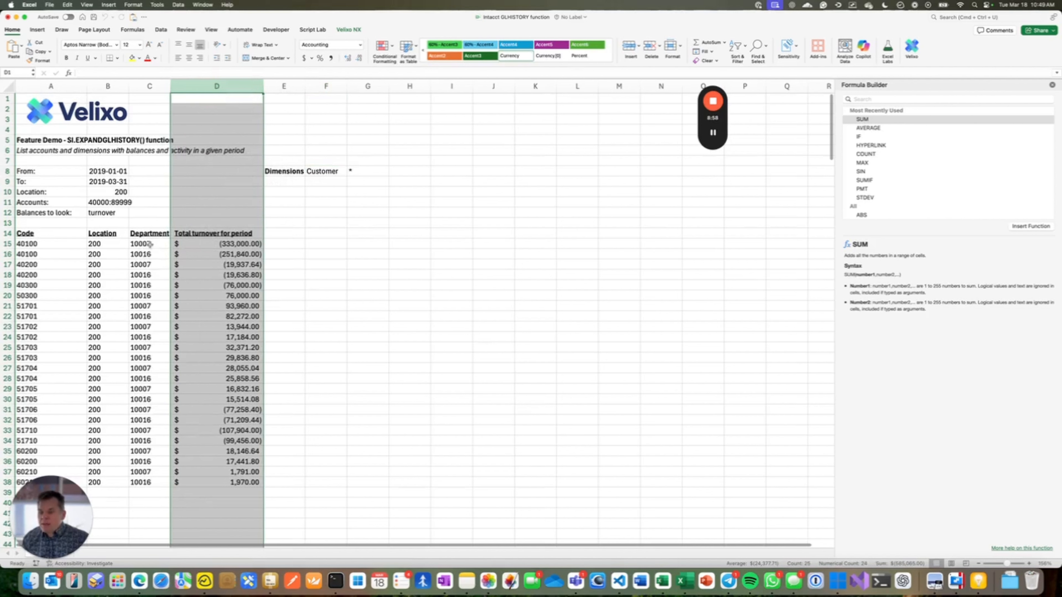
click(150, 244)
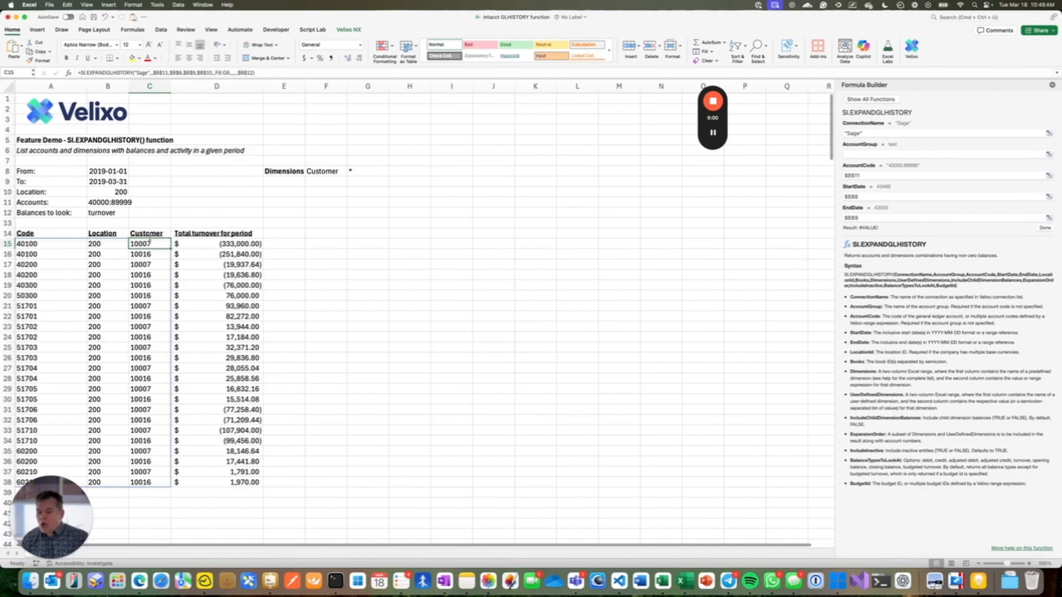
Step: Insert a new column before the Total turnover for period column and enter the header Customer name in D14
click(293, 244)
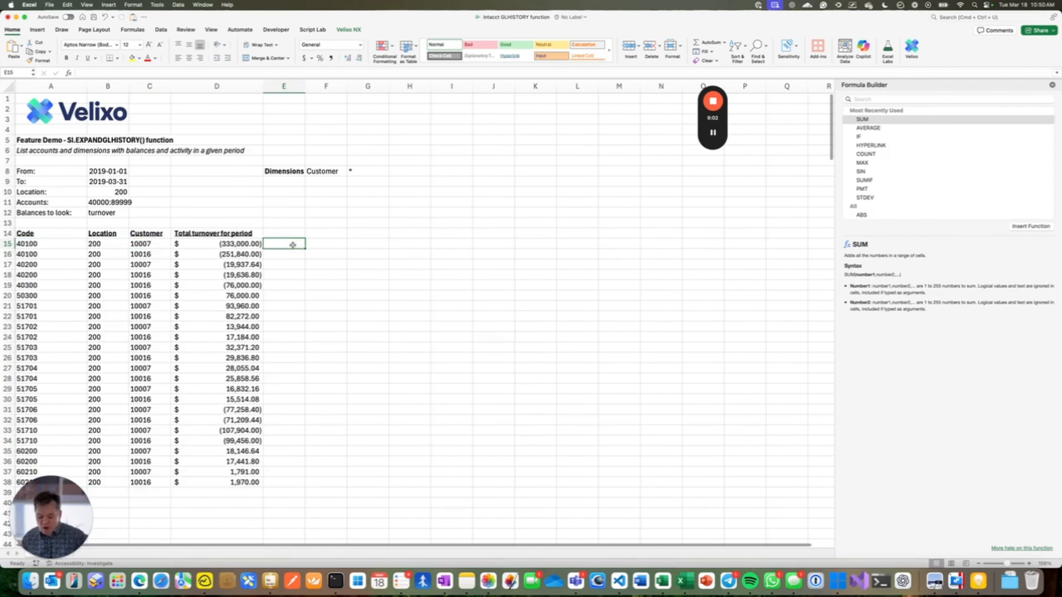
key(Up)
key(Left)
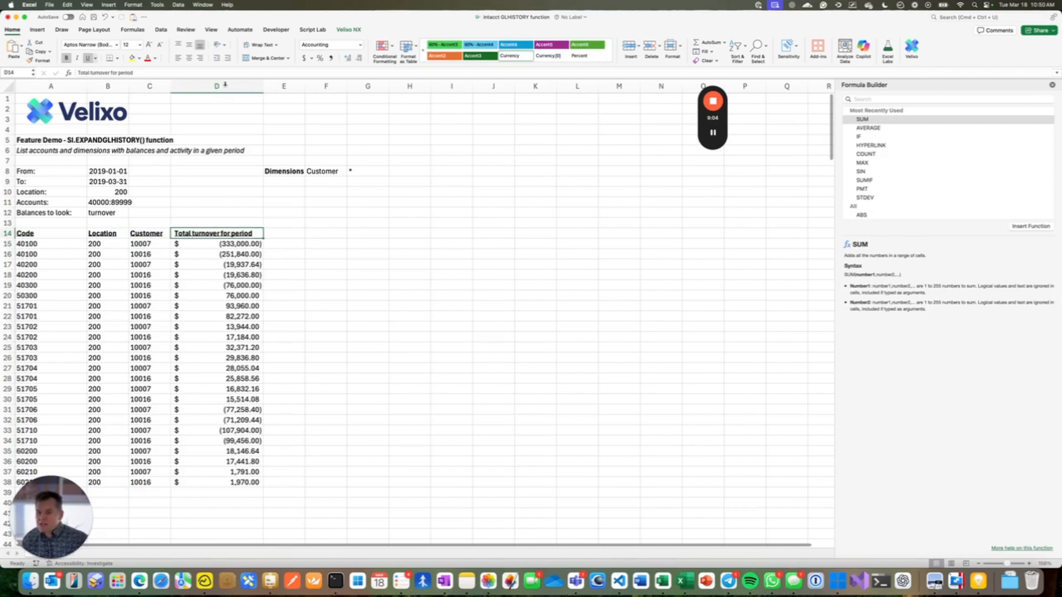
right_click(225, 85)
click(250, 129)
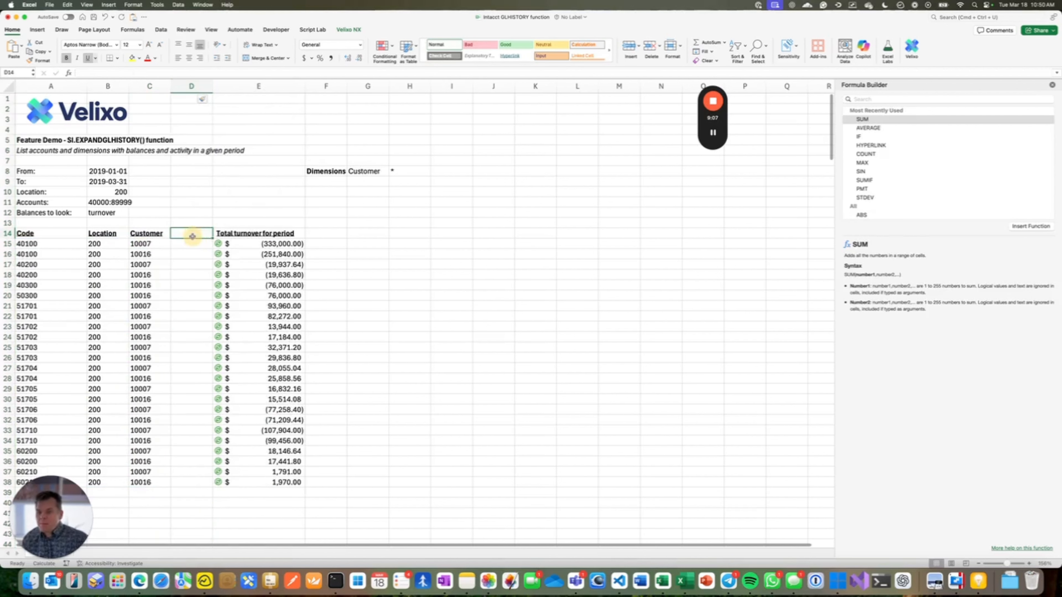
text(Customer name)
key(Return)
Step: Enter =SI.CUSTOMERNAME("Sage",CHOOSECOLS(A15#,,3)) in D15
text(=SI.C)
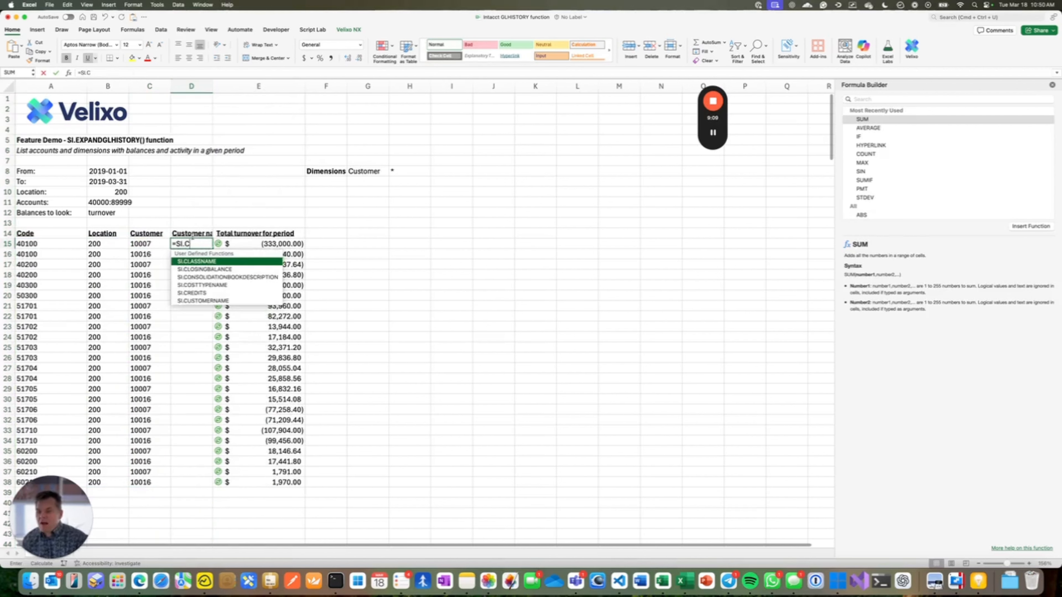
text(USTOMERNAME("Sage",)
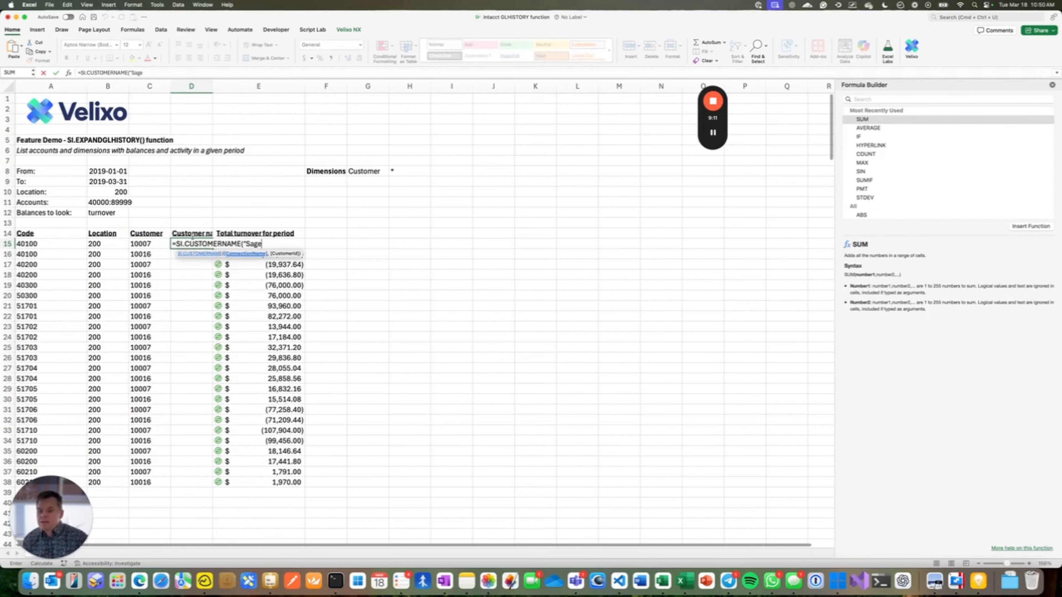
text(CHOOSECOL)
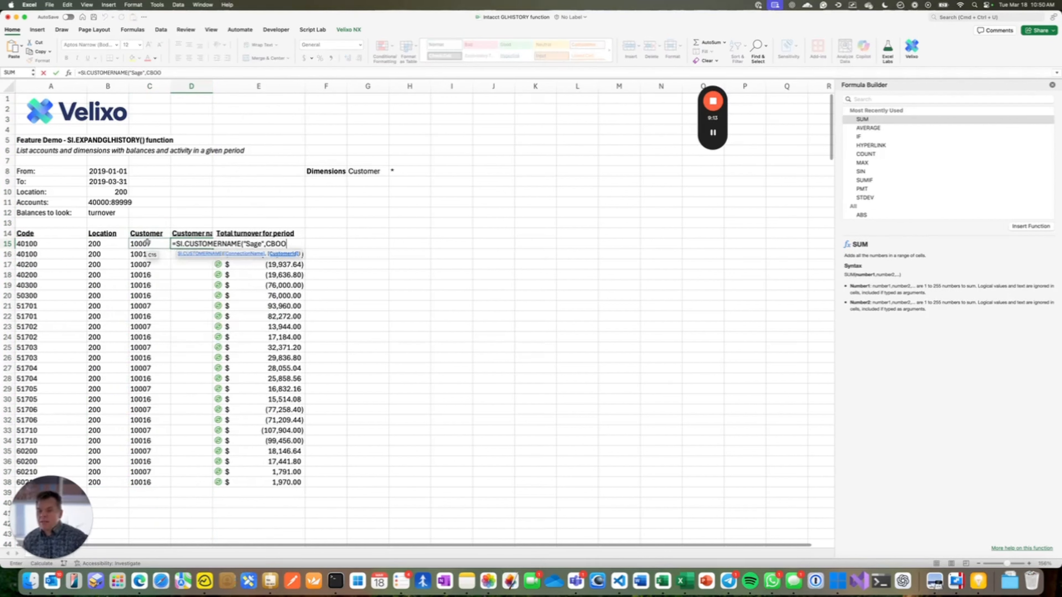
text(S()
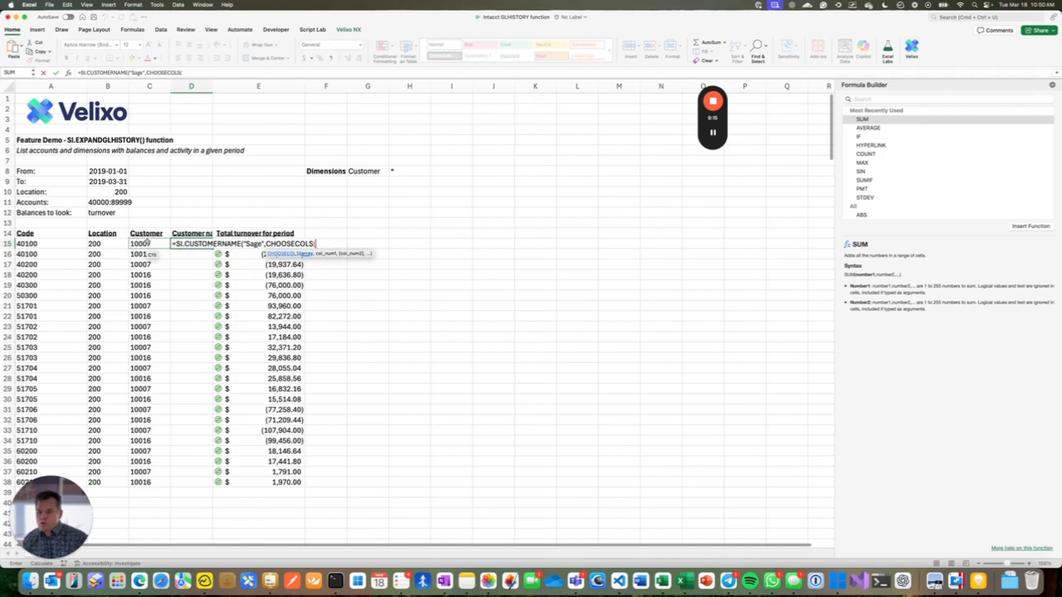
click(25, 244)
text(,,3))
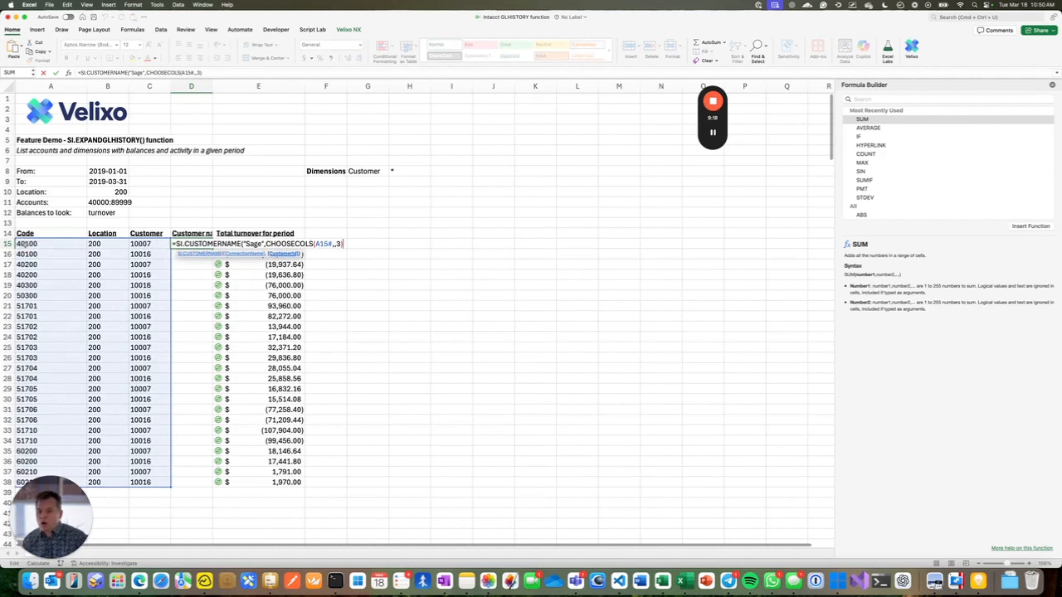
key(Return)
key(Return)
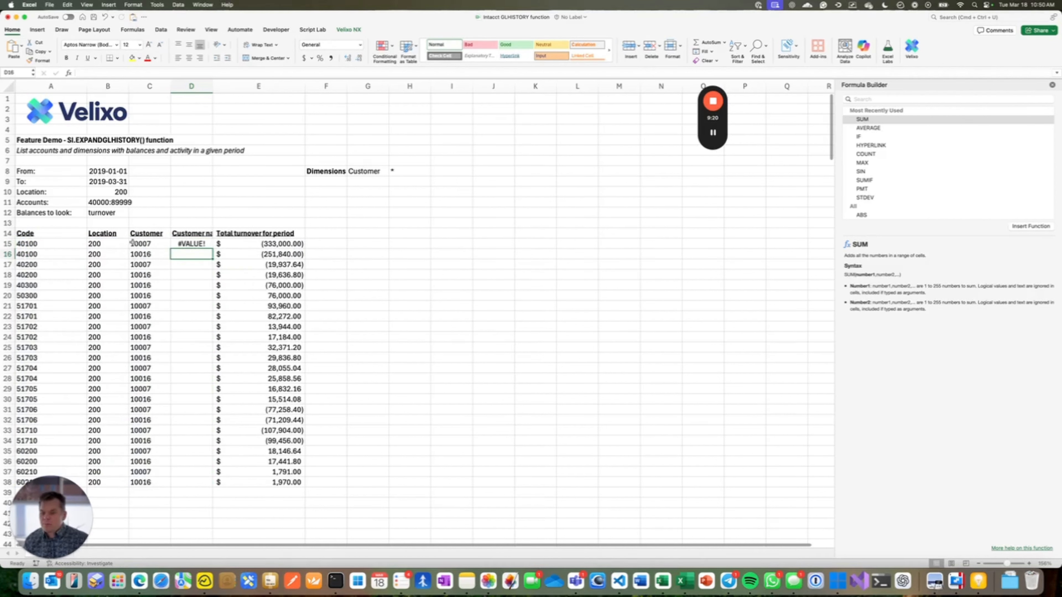
Step: In the D15 formula, replace the CHOOSECOLS customer ID argument with the reference C15
double_click(190, 245)
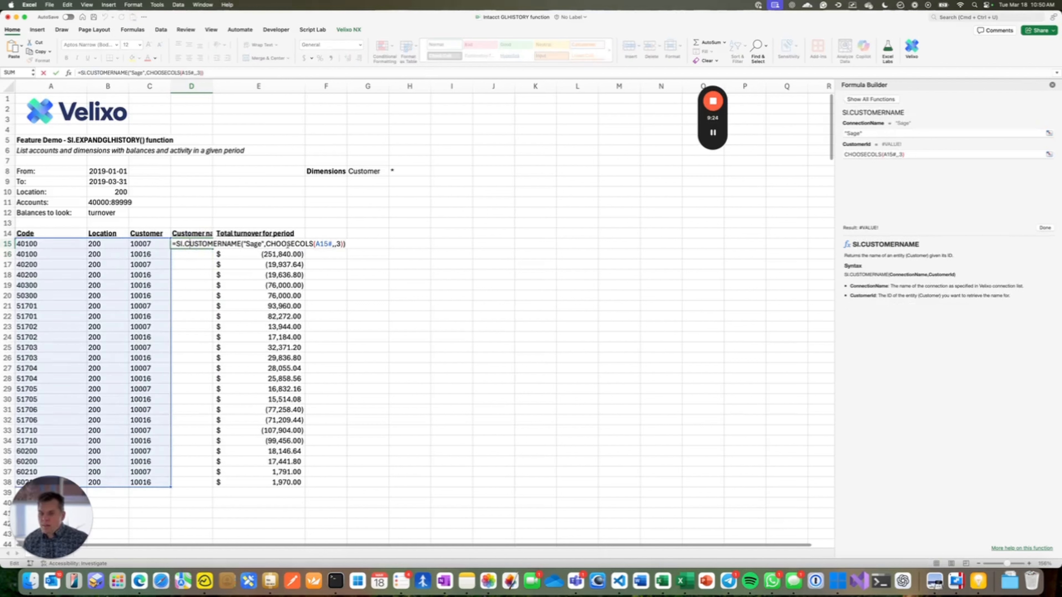
key(Escape)
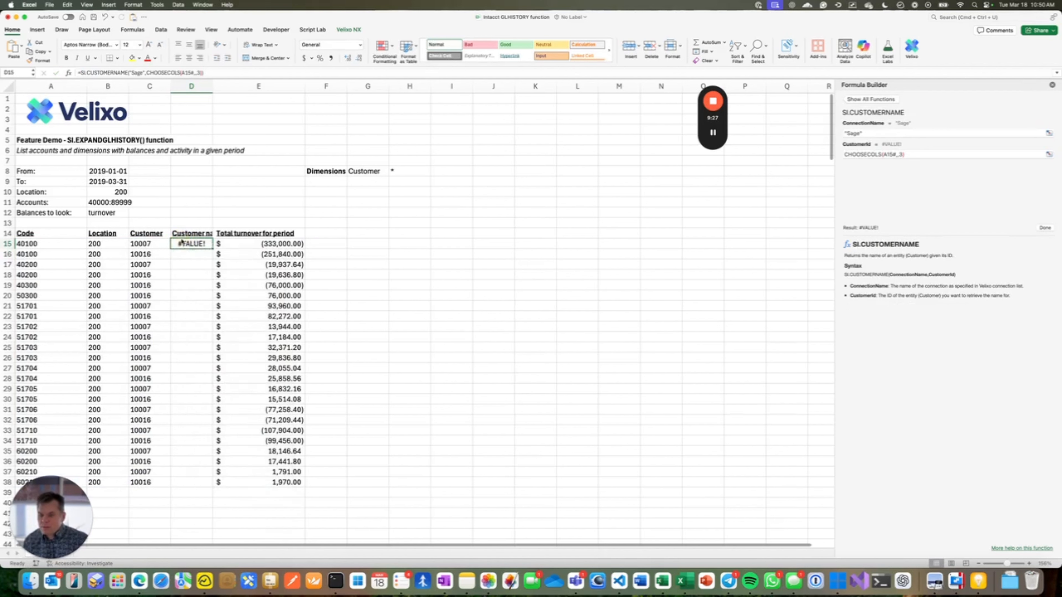
double_click(184, 243)
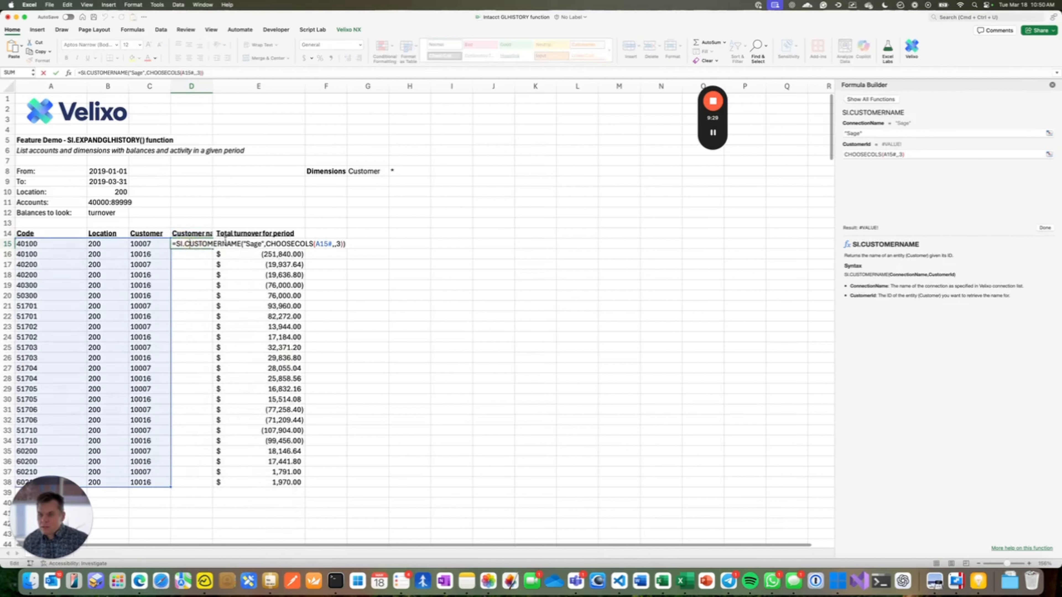
click(231, 244)
click(287, 244)
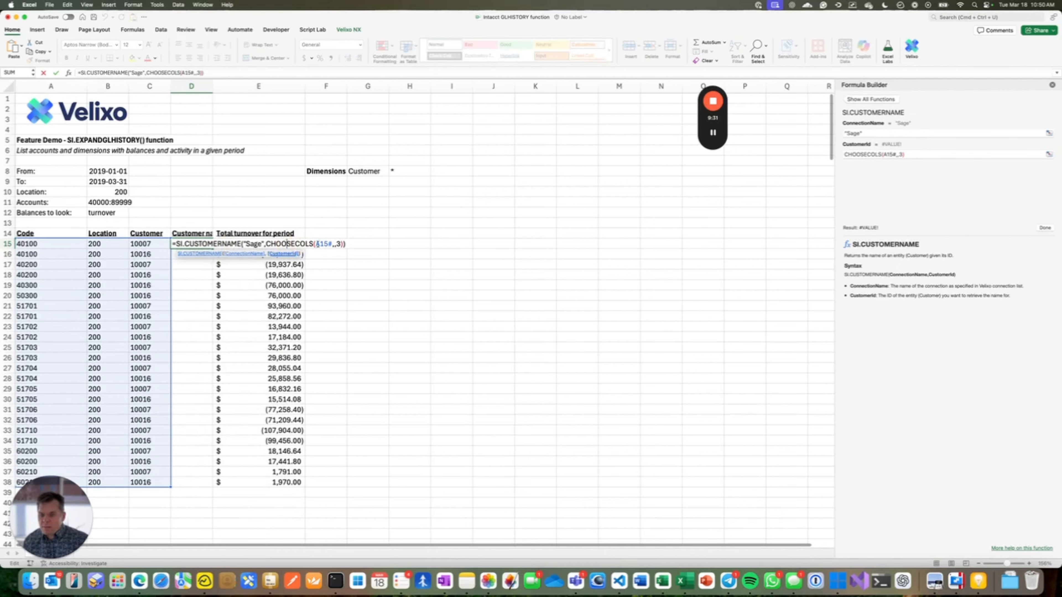
drag(265, 245, 346, 244)
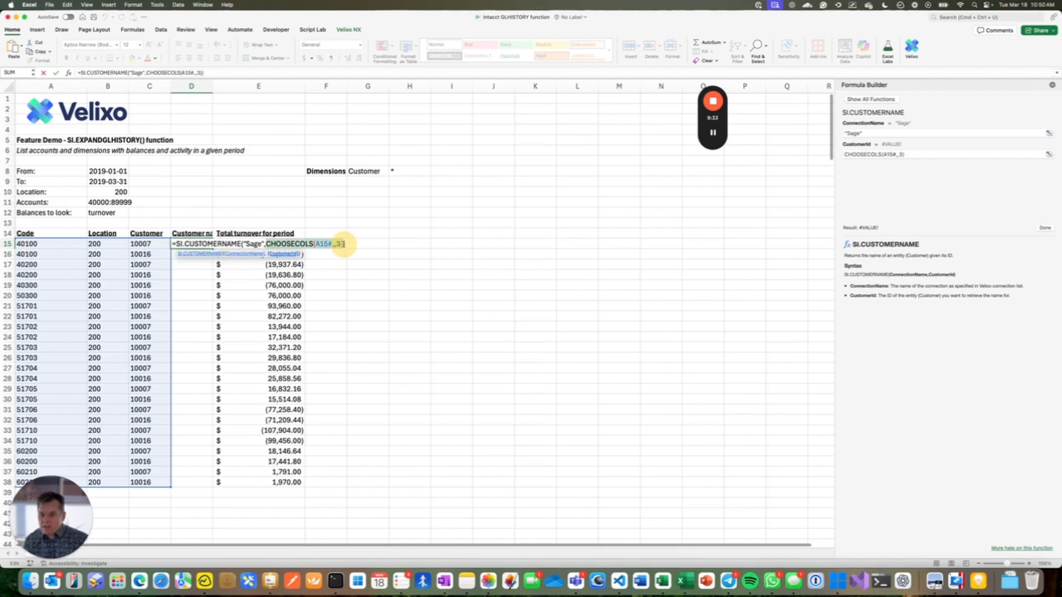
key(BackSpace)
click(142, 242)
key(Return)
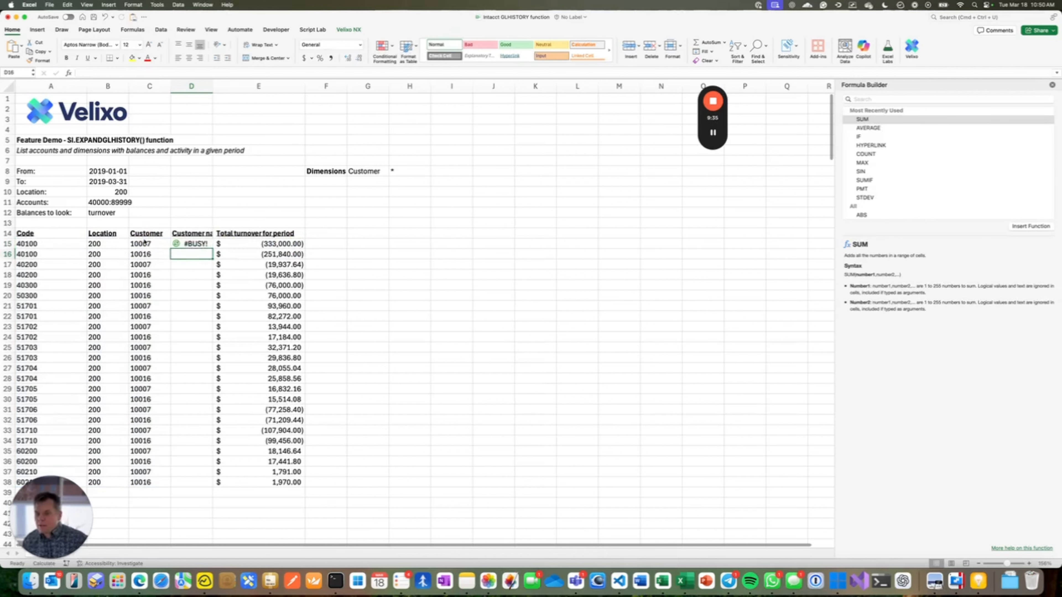
Step: Replace C15 in the D15 formula with CHOOSECOLS(A15#,3) and widen column D to fit the customer names
click(195, 243)
click(147, 73)
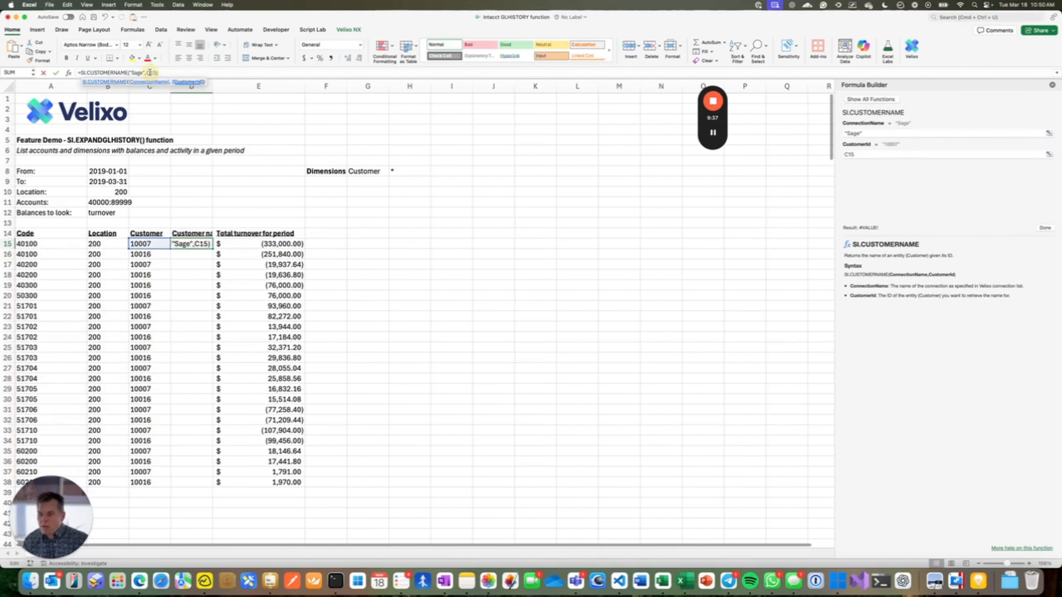
text(CHOOSECOLS(A15#)
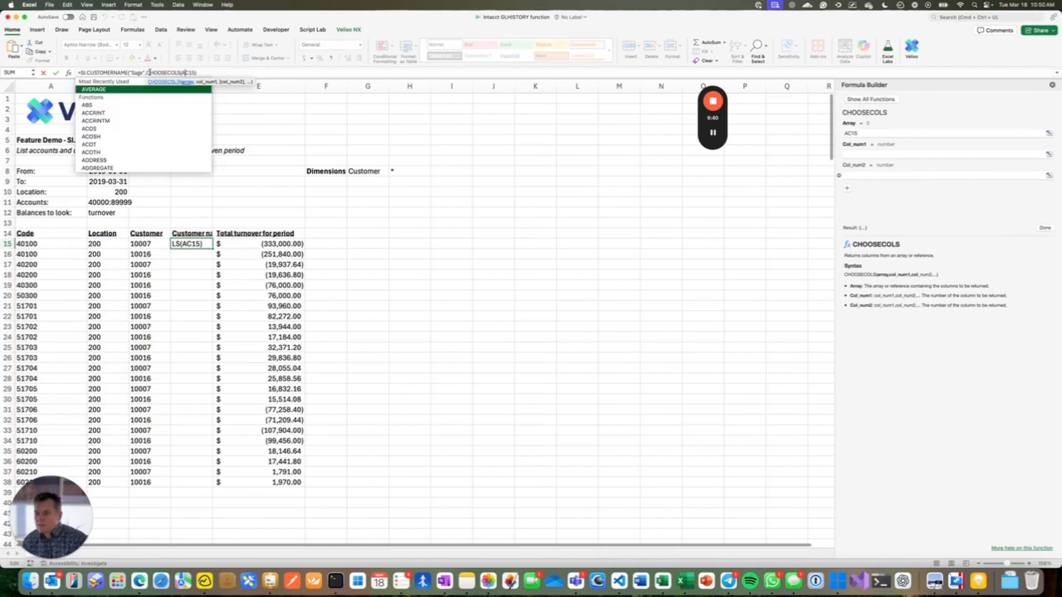
text(,3))
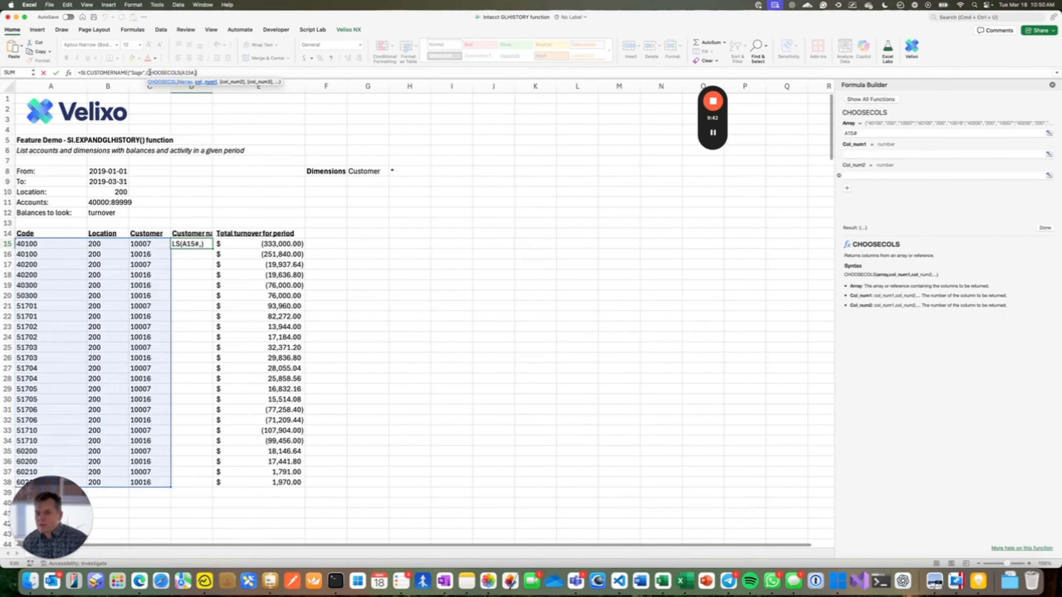
key(Return)
key(Up)
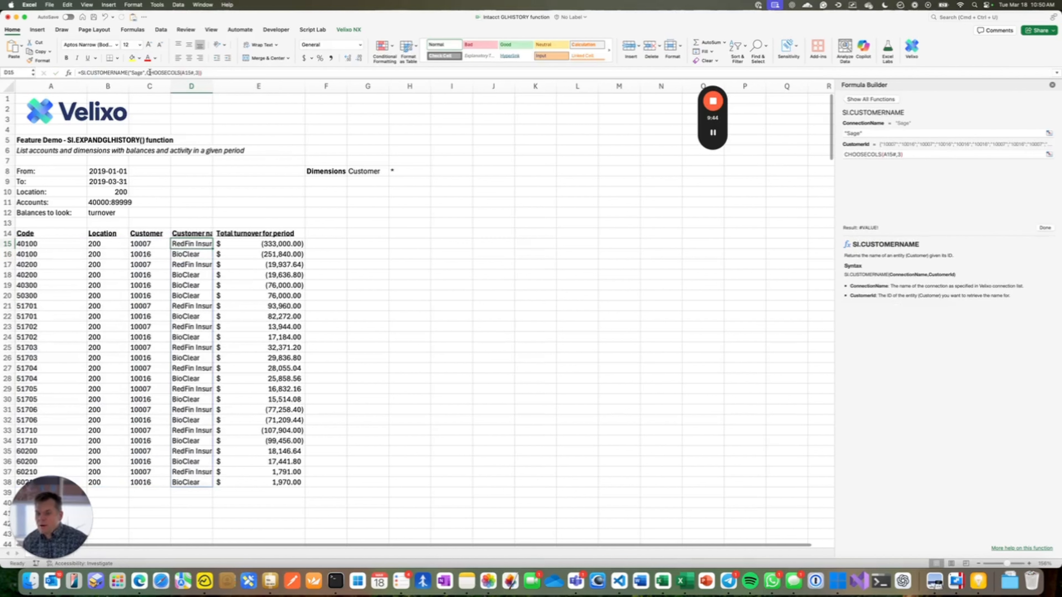
drag(213, 86, 252, 85)
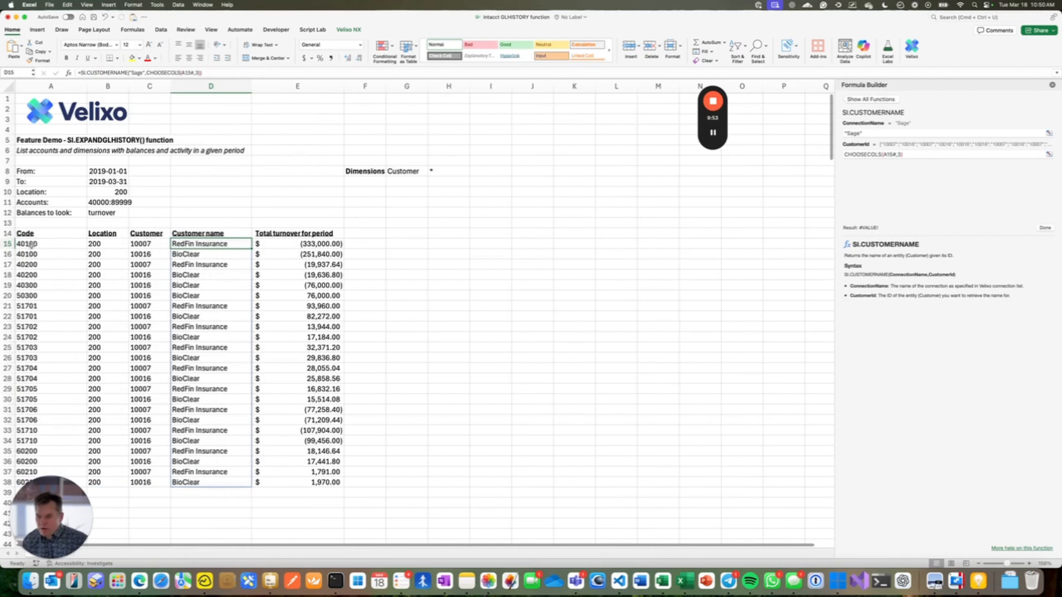
Step: Delete the Customer name column D
drag(24, 243, 41, 288)
click(41, 287)
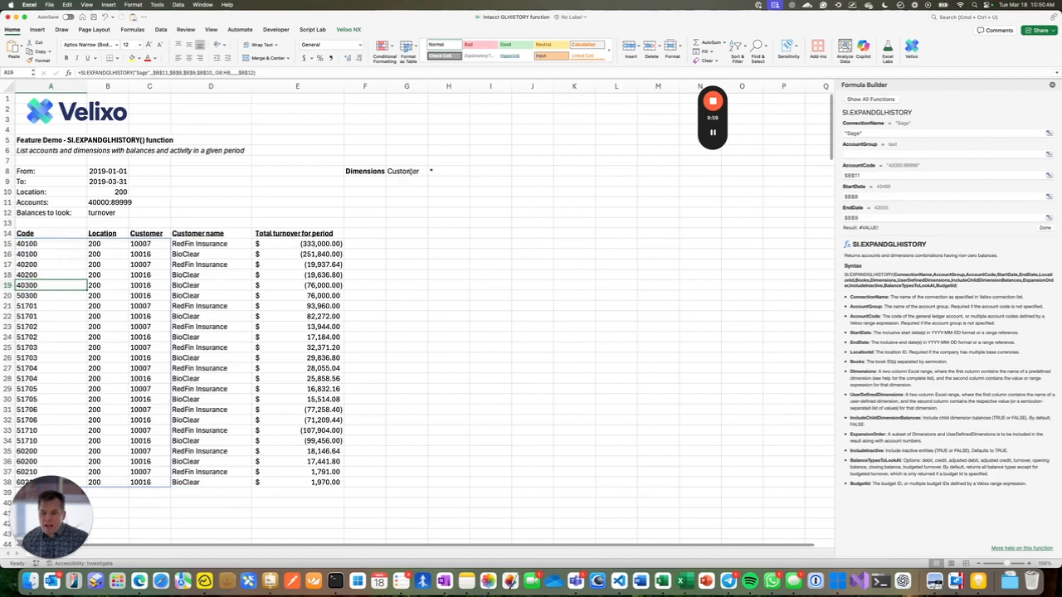
click(406, 171)
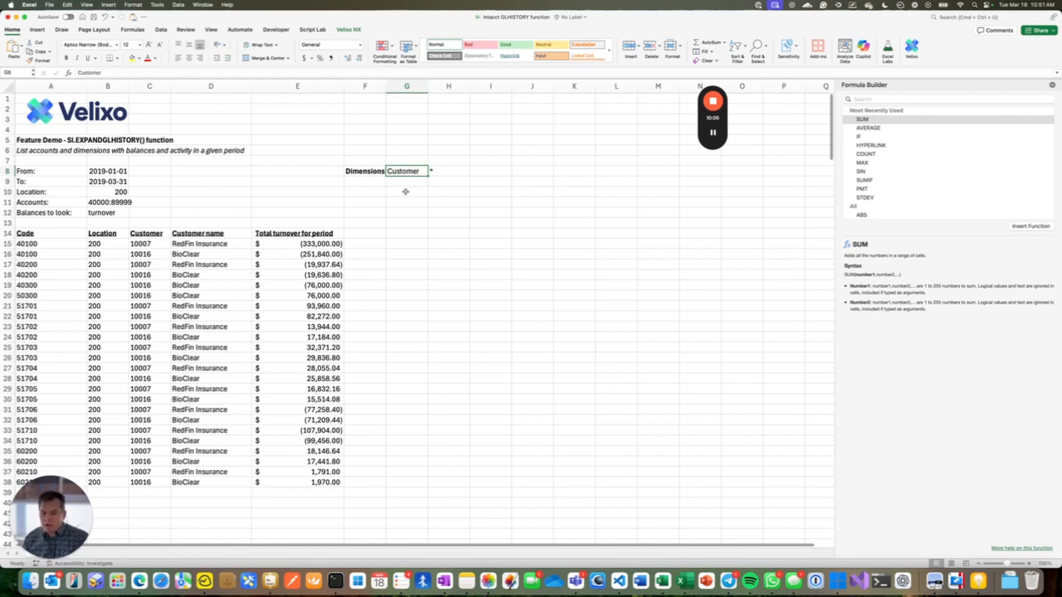
right_click(219, 89)
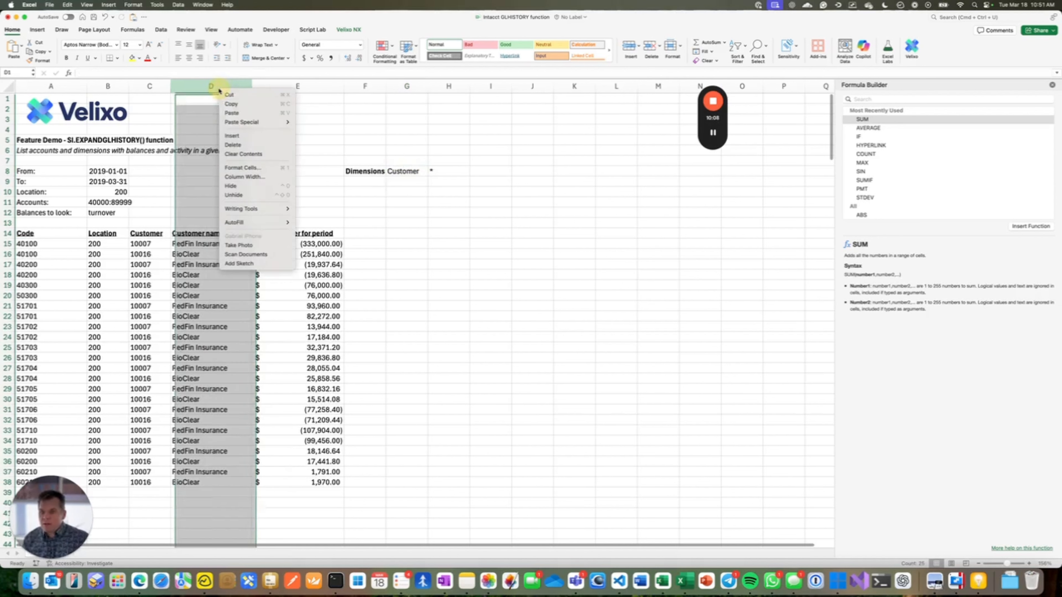
click(344, 164)
Step: Change the dimension name in F8 and the column header in C14 to Project, and show the Velixo calculation status
click(319, 172)
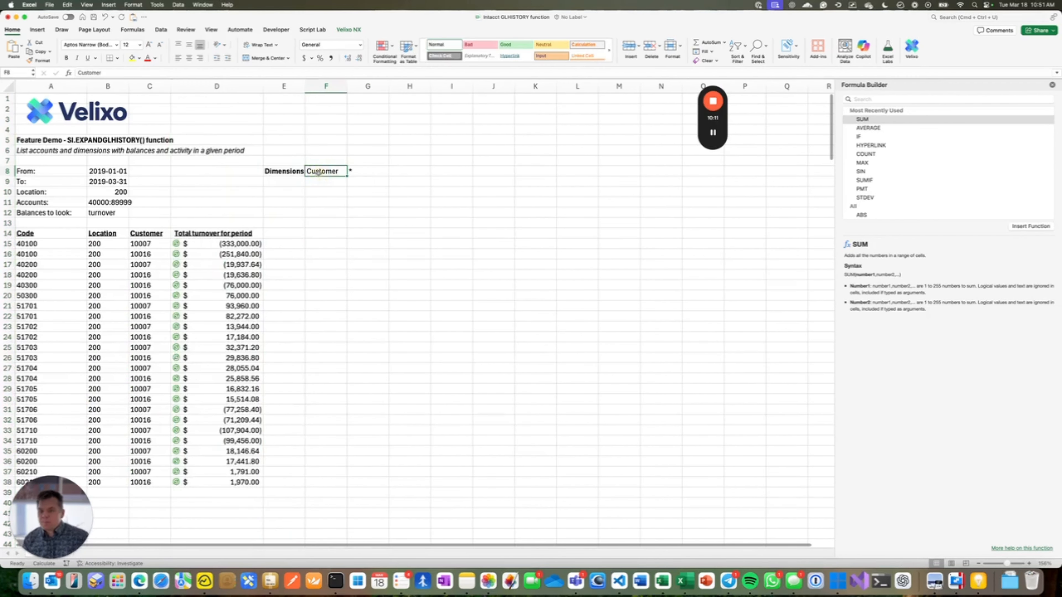
text(Project)
key(Return)
click(319, 172)
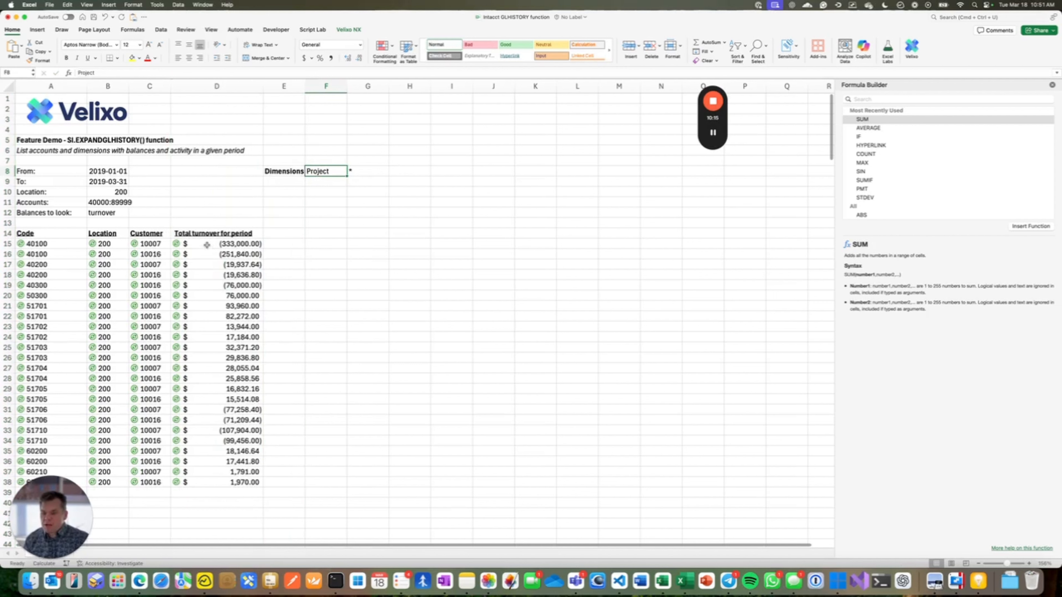
click(152, 234)
text(Project)
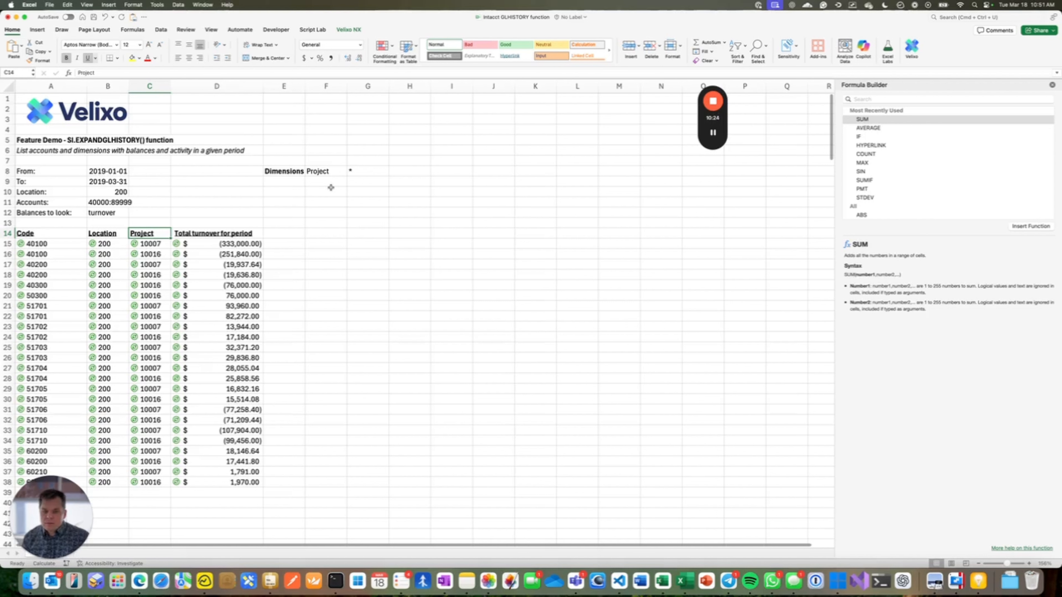
click(348, 30)
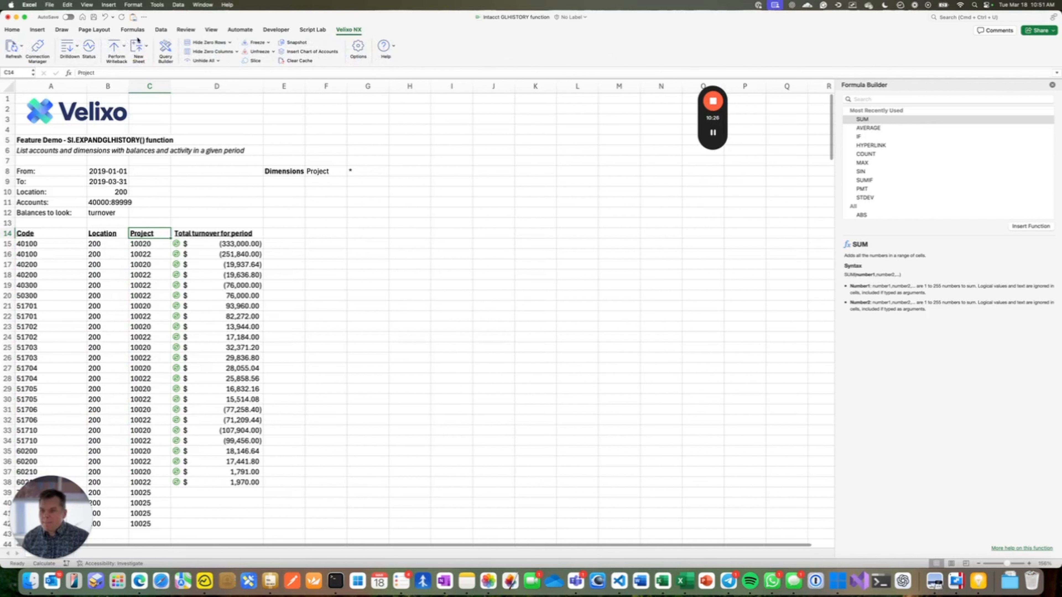
click(89, 46)
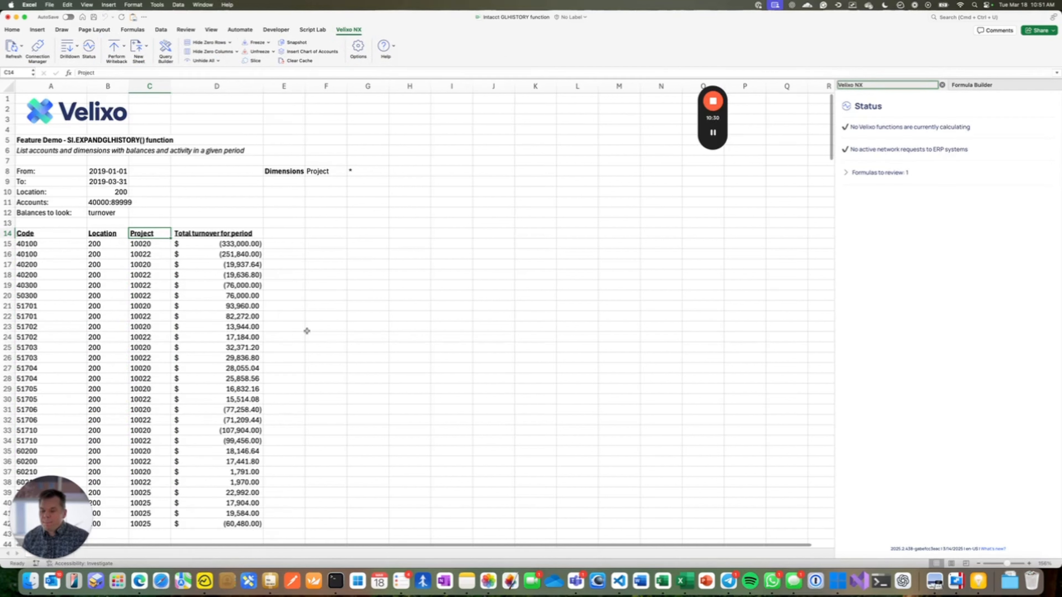
Step: Add Department in F9 as a second dimension with the filter * in G9
click(335, 180)
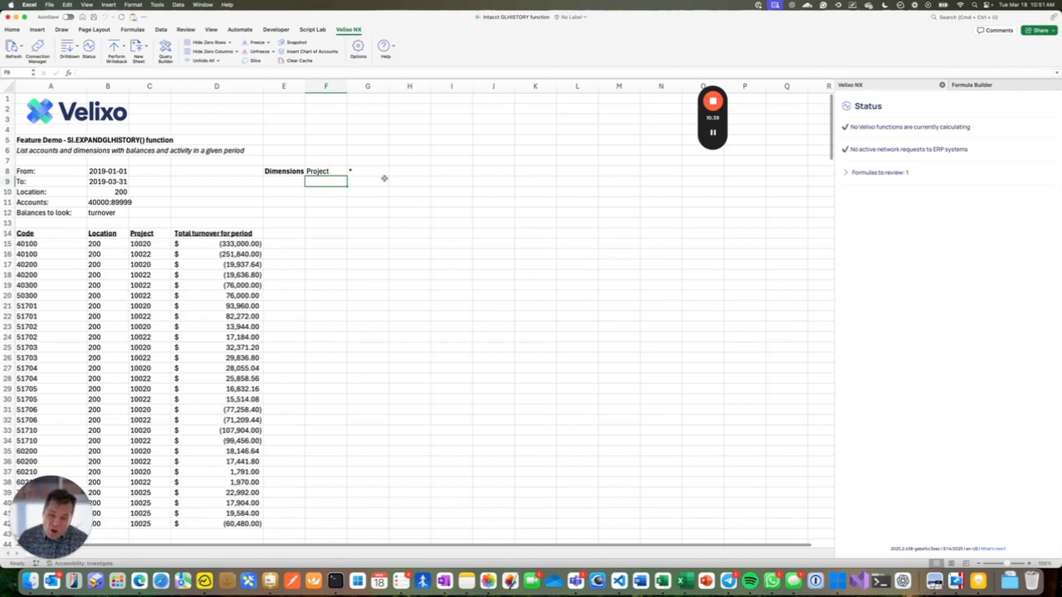
text(Department)
key(Tab)
text(*)
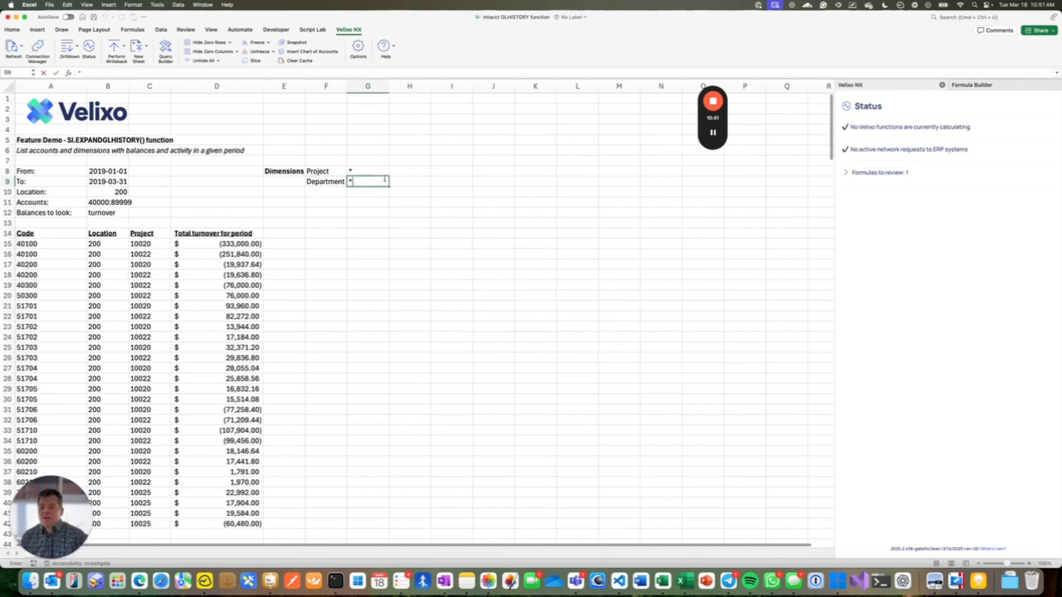
key(Tab)
click(234, 243)
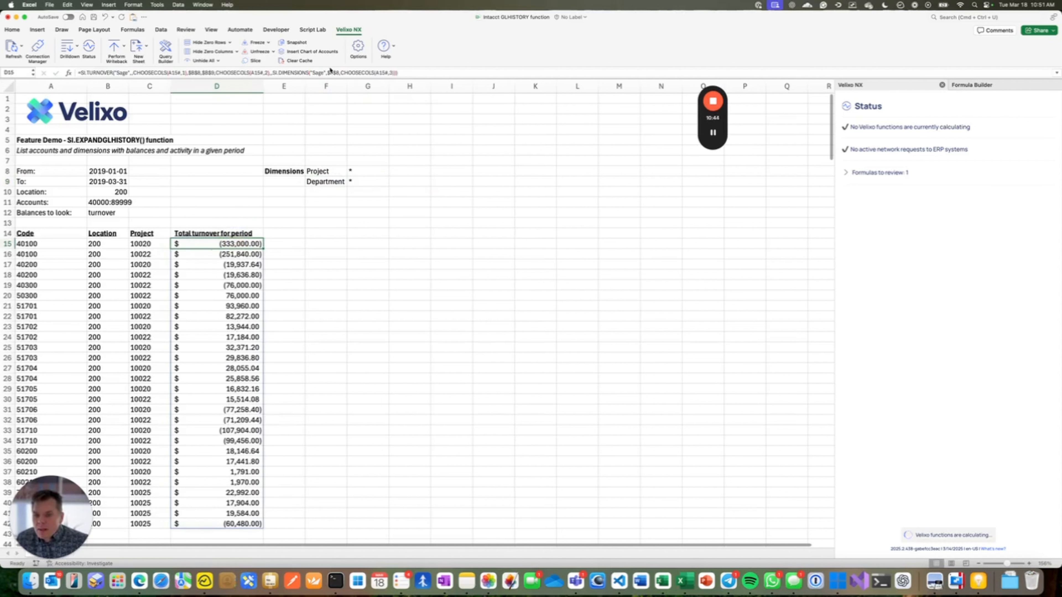
click(255, 72)
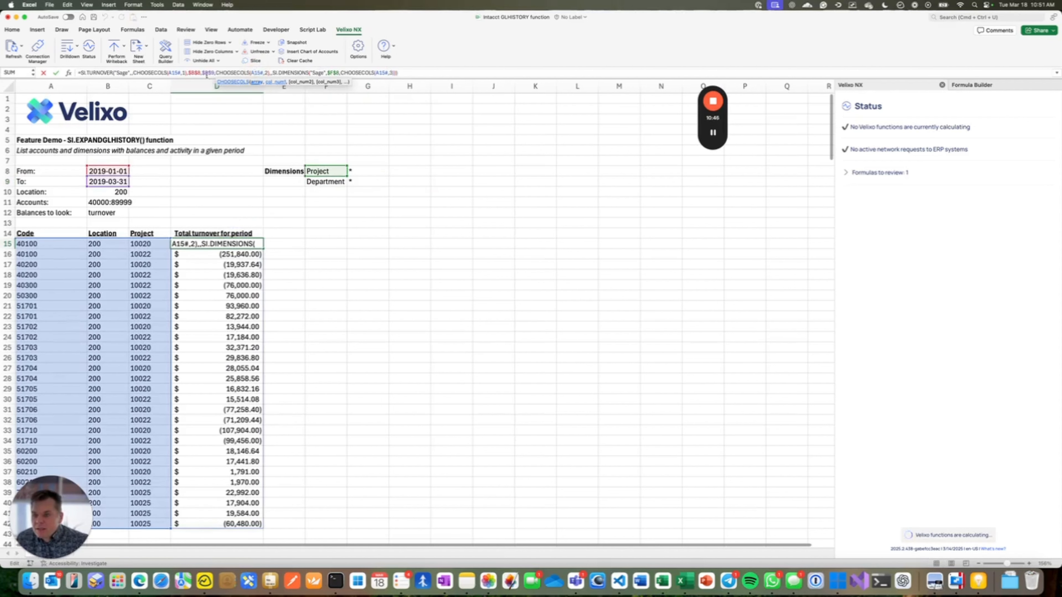
click(215, 72)
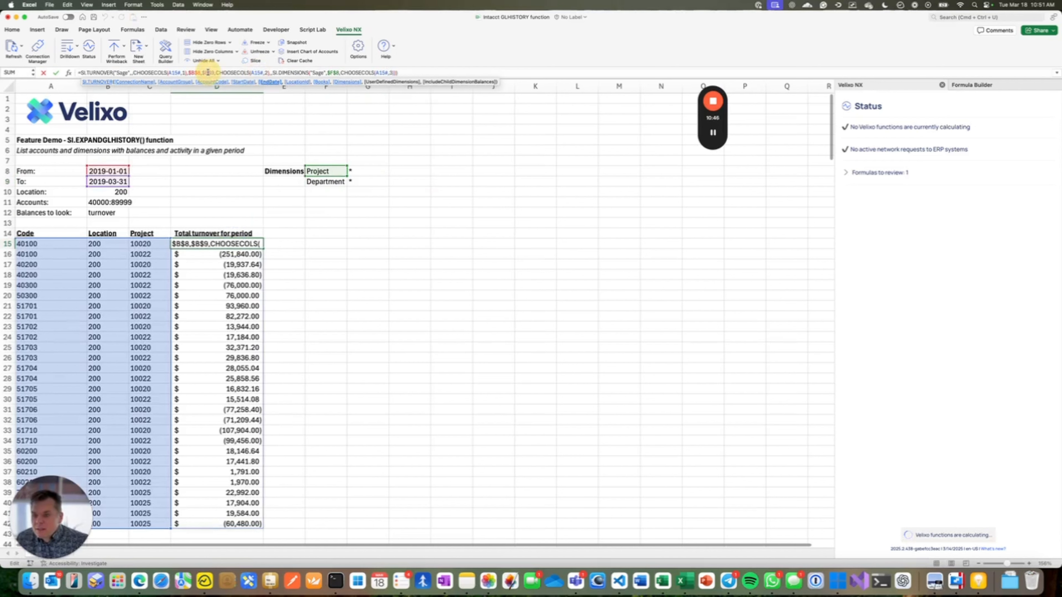
click(275, 73)
key(Escape)
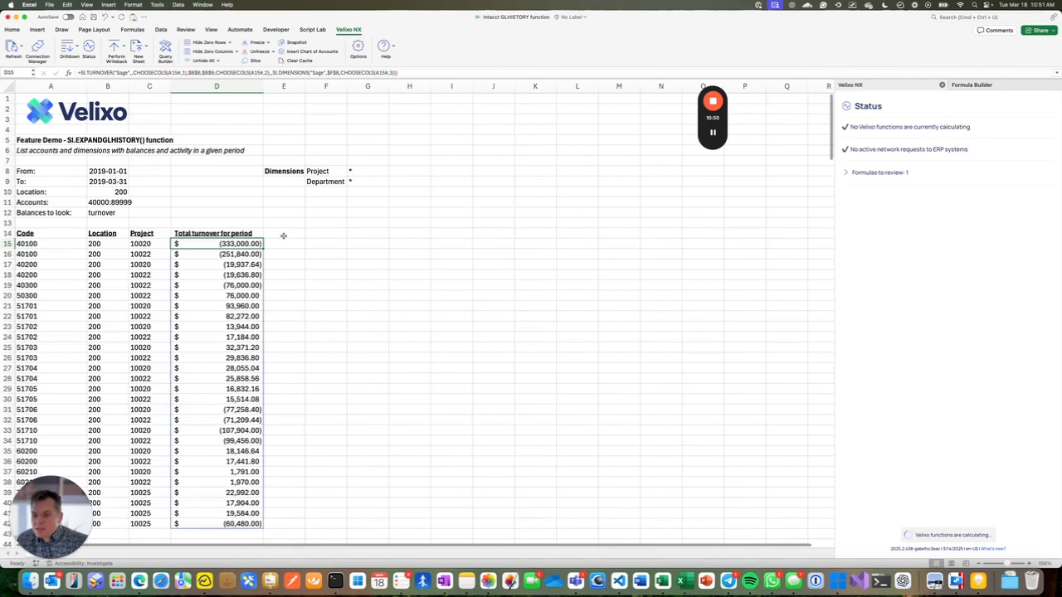
Step: Replace the dimensions argument of the SI.EXPANDGLHISTORY formula in A15 with the range F8:G9
click(54, 243)
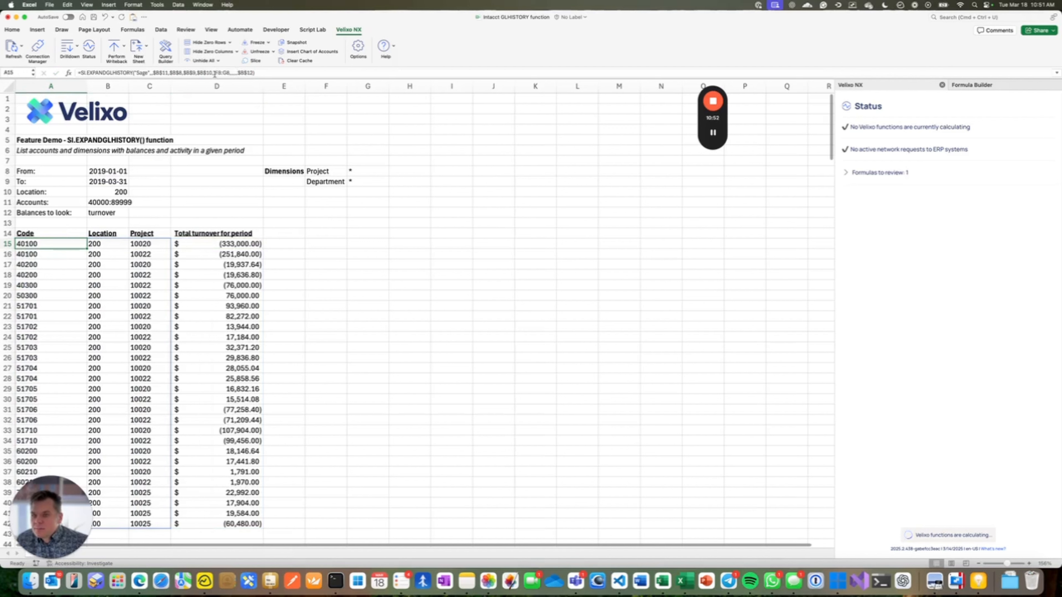
click(216, 73)
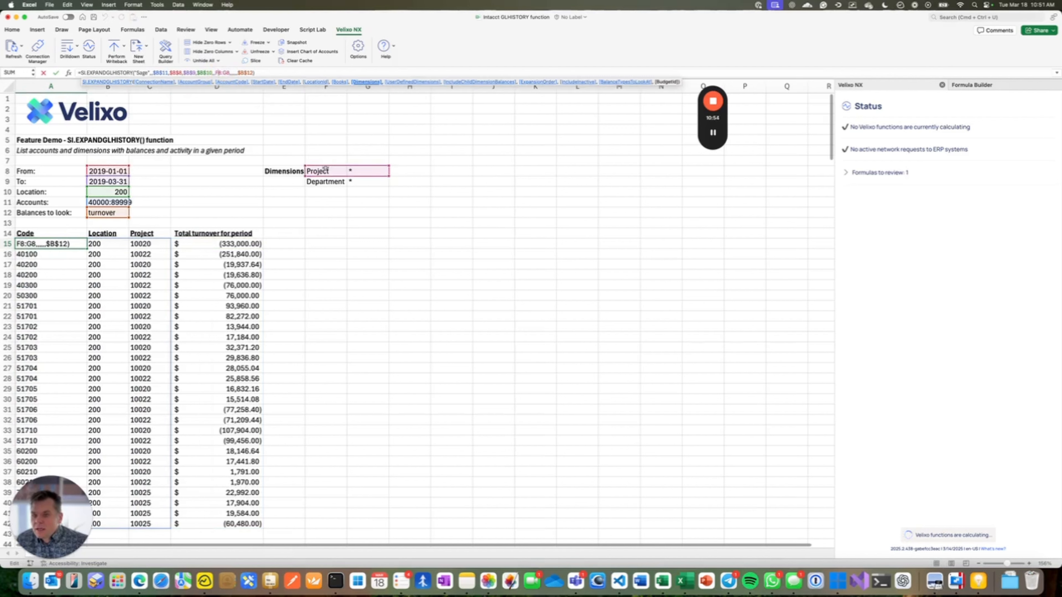
drag(325, 169, 370, 183)
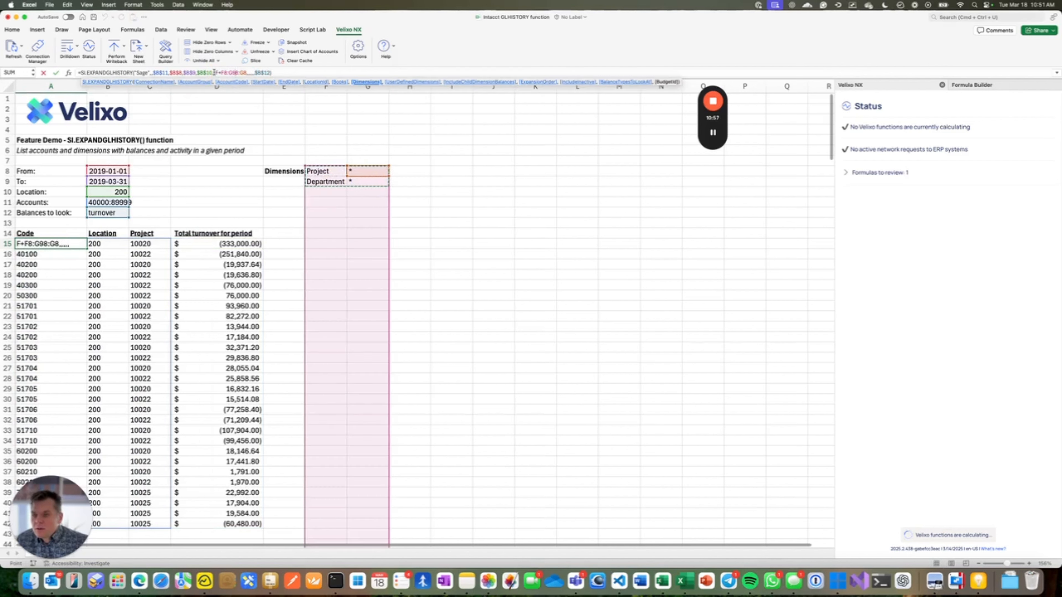
drag(214, 71, 246, 72)
key(BackSpace)
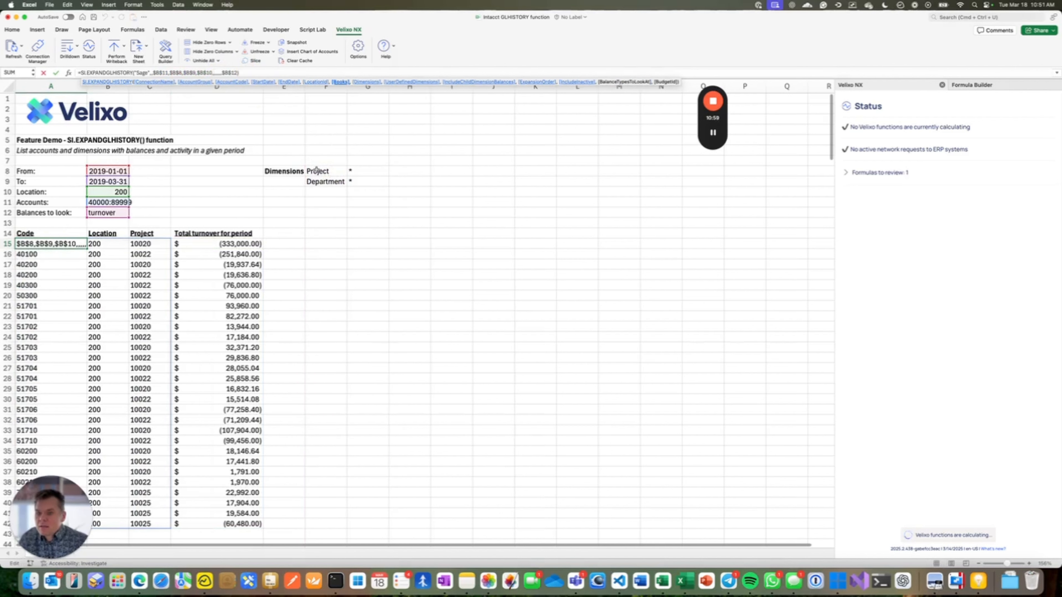
drag(319, 171, 359, 182)
key(Return)
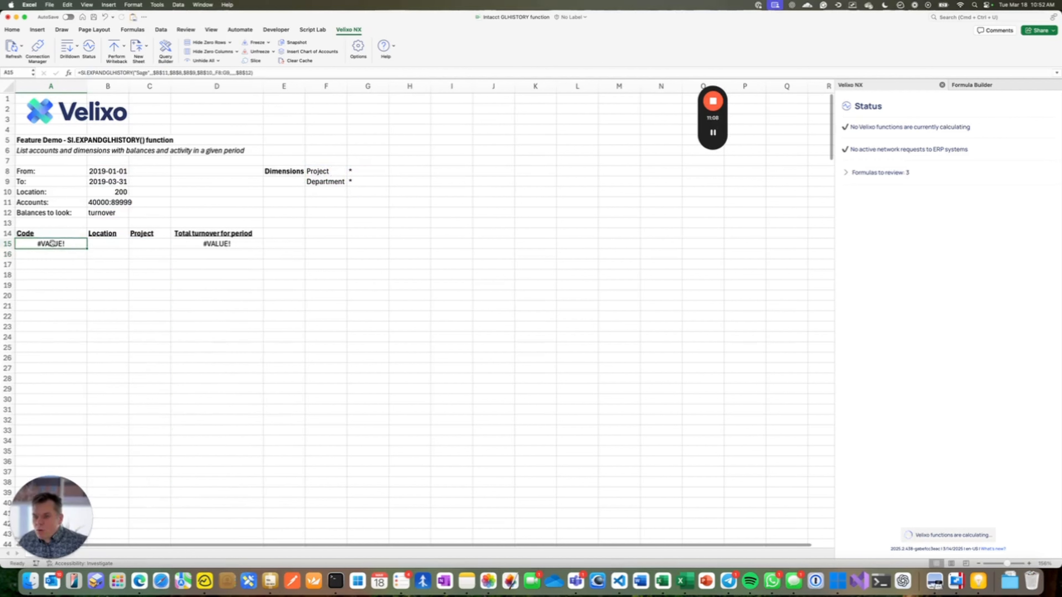
Step: Show the Velixo formulas to review and add a missing comma before $B$12 in the A15 formula
click(908, 172)
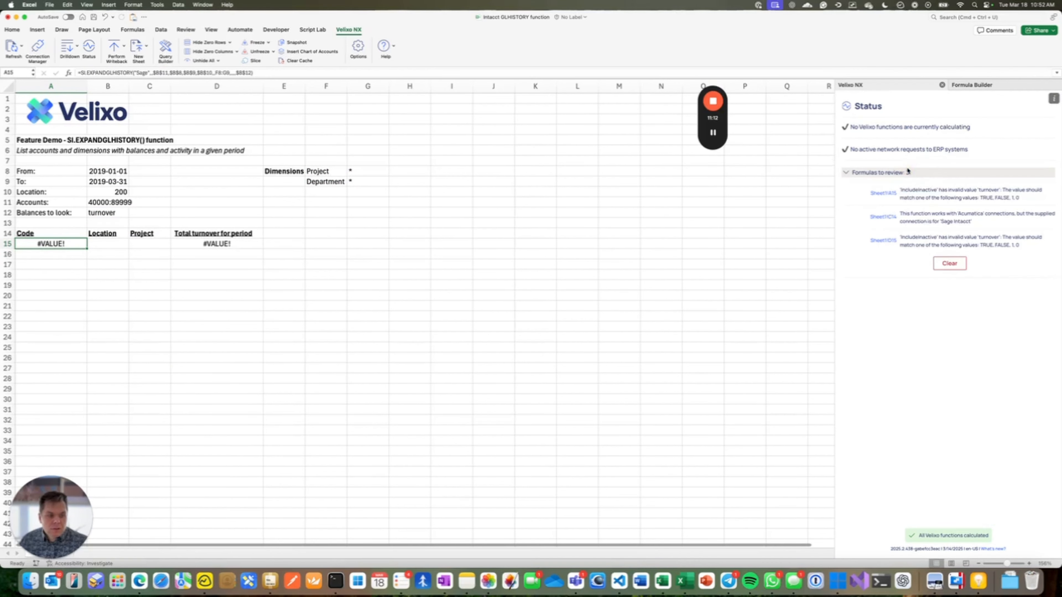
click(219, 74)
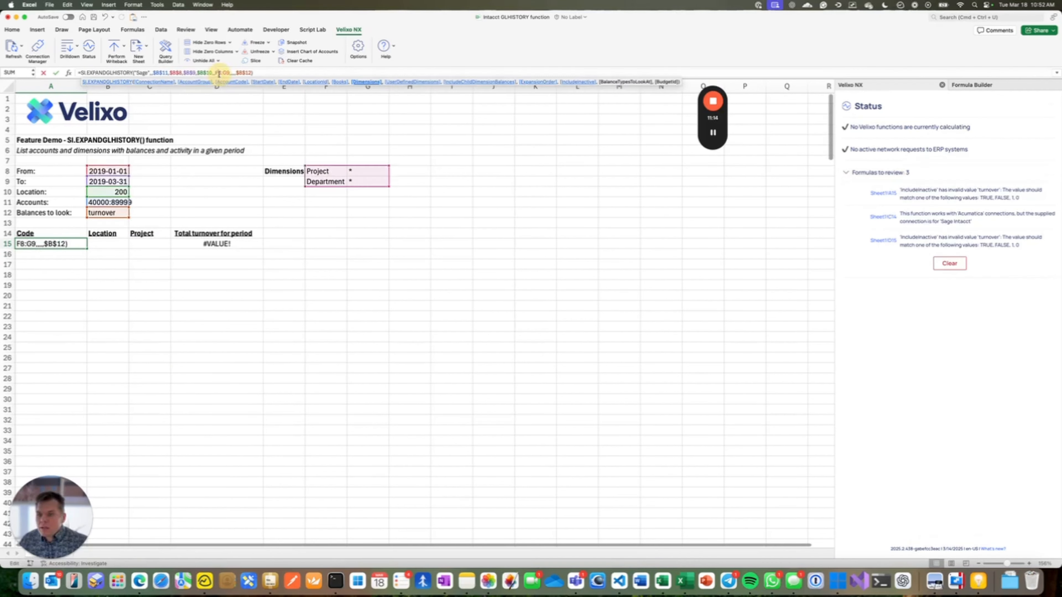
key(Right)
key(Right)
key(Right)
key(Right)
key(Right)
key(Right)
key(Right)
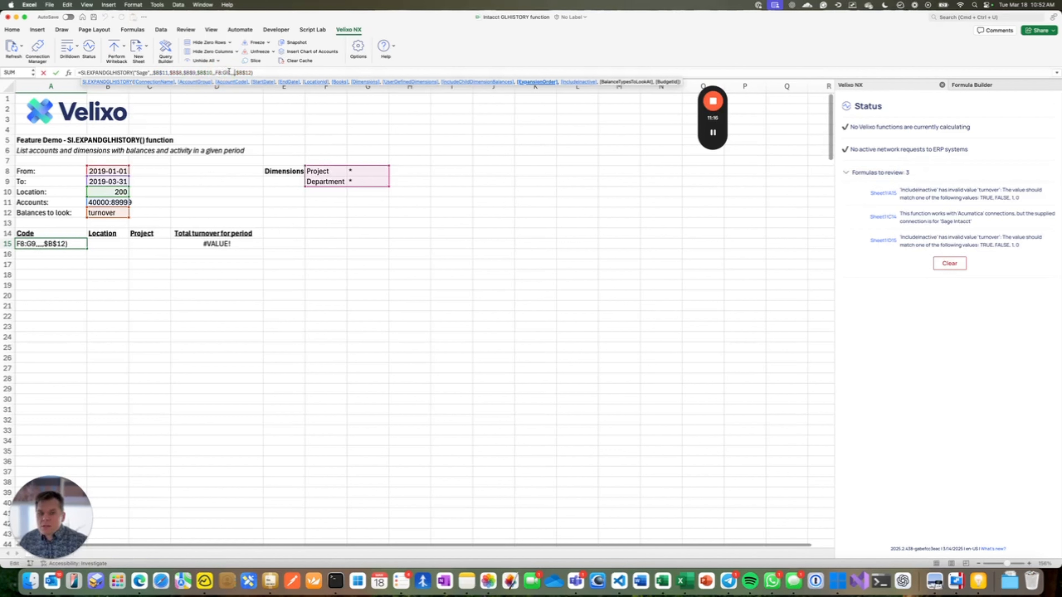
key(Right)
text(,)
key(Return)
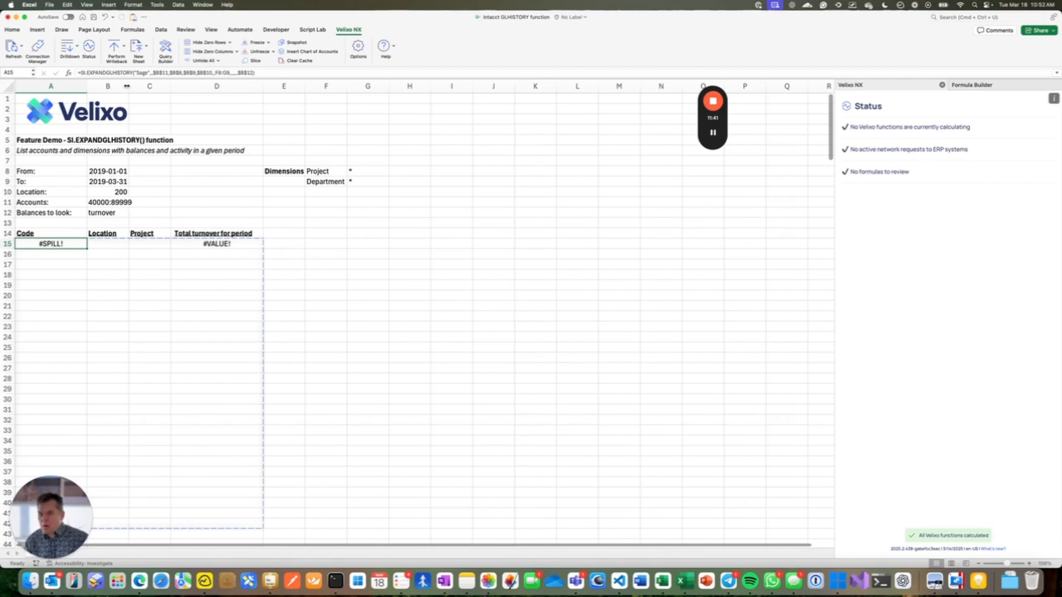
Step: Insert a column before the total turnover column and set the headers in C14 and D14 to Department and Project
right_click(193, 85)
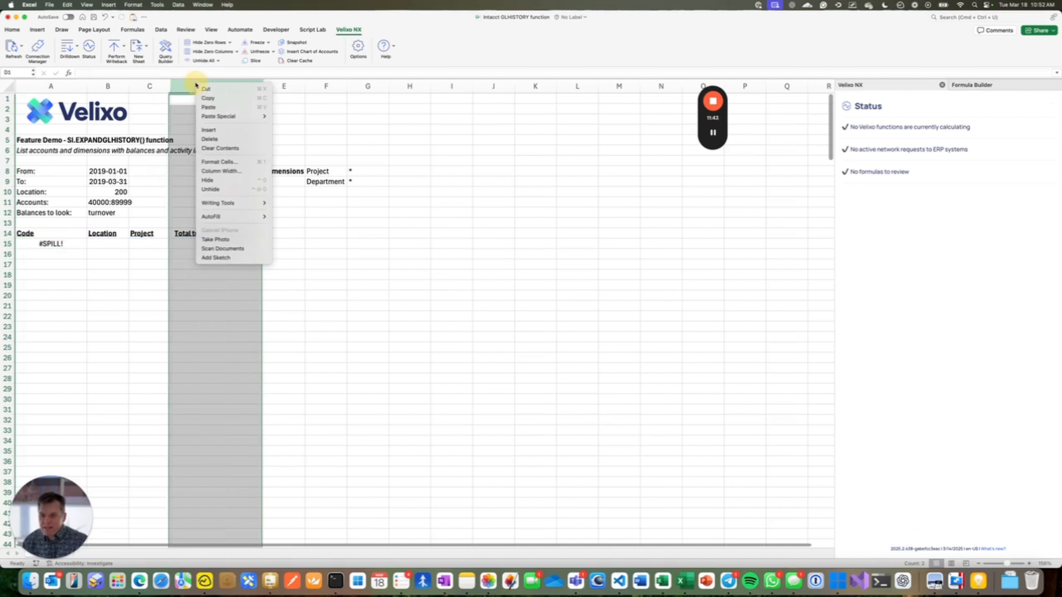
click(209, 130)
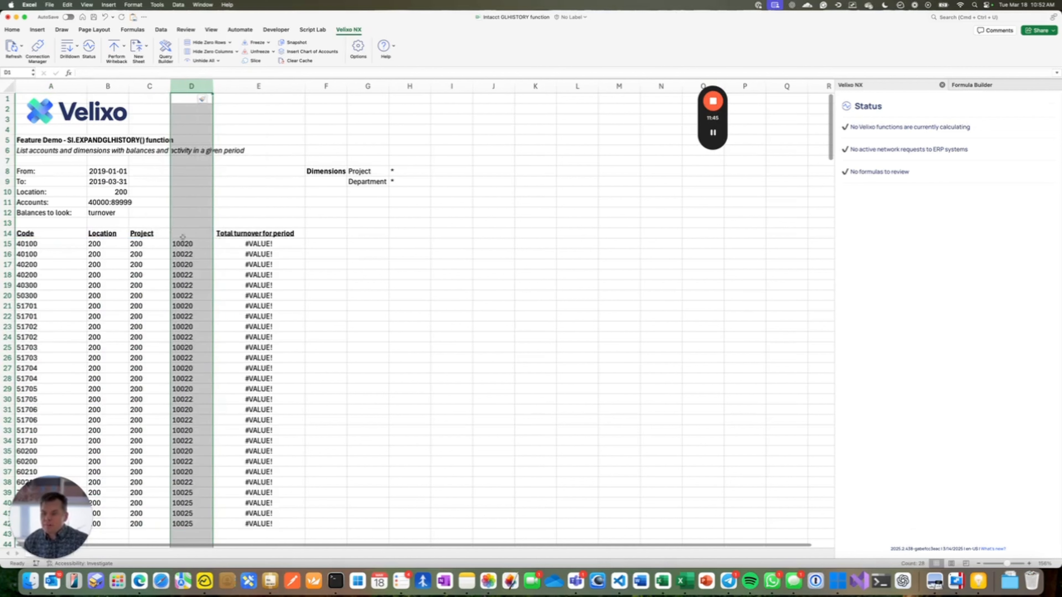
click(165, 233)
text(De)
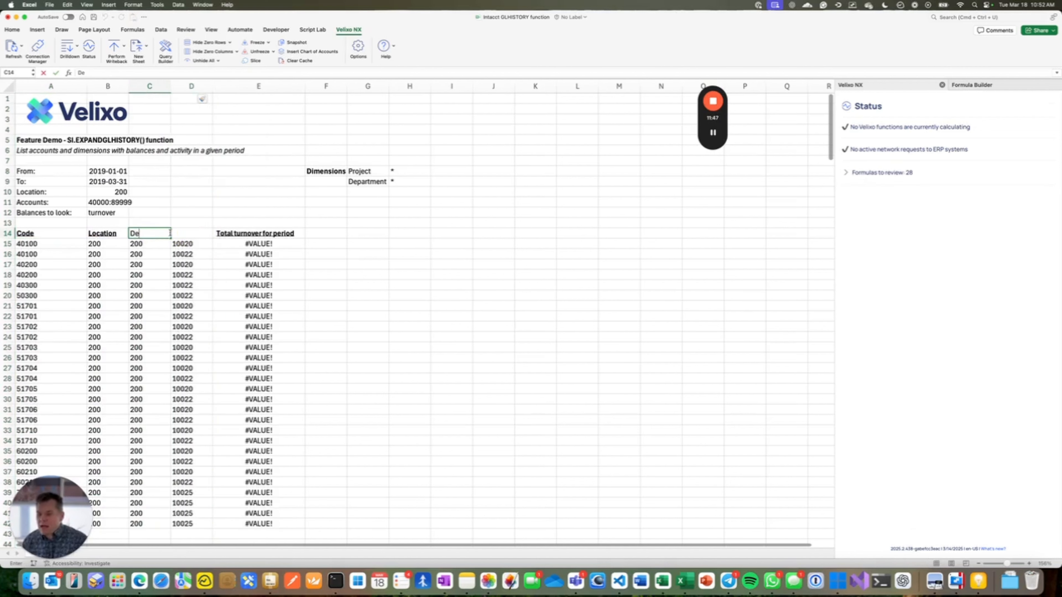
text(partment)
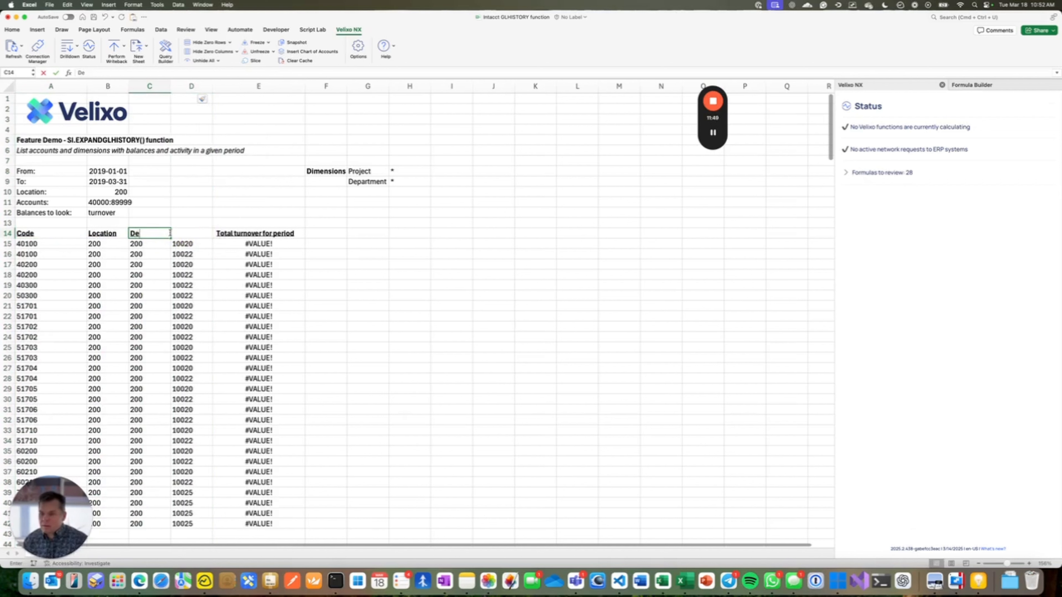
key(Tab)
text(Project)
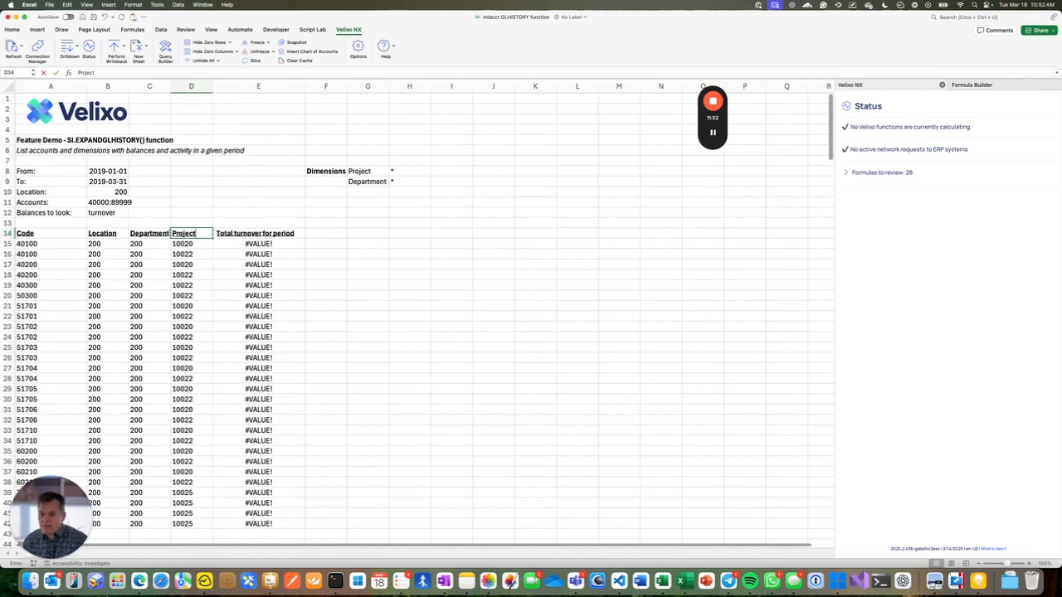
key(Tab)
key(Down)
key(Left)
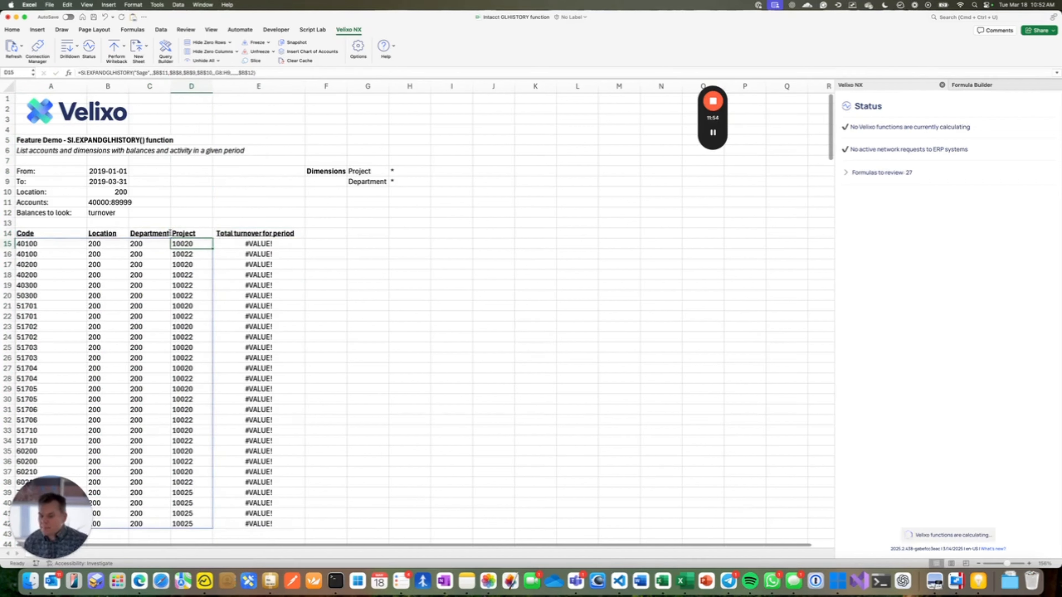
Step: In the SI.DIMENSIONS part of the E15 formula, set the CHOOSECOLS column to 2 and add $G$9 as a second dimension name
click(256, 242)
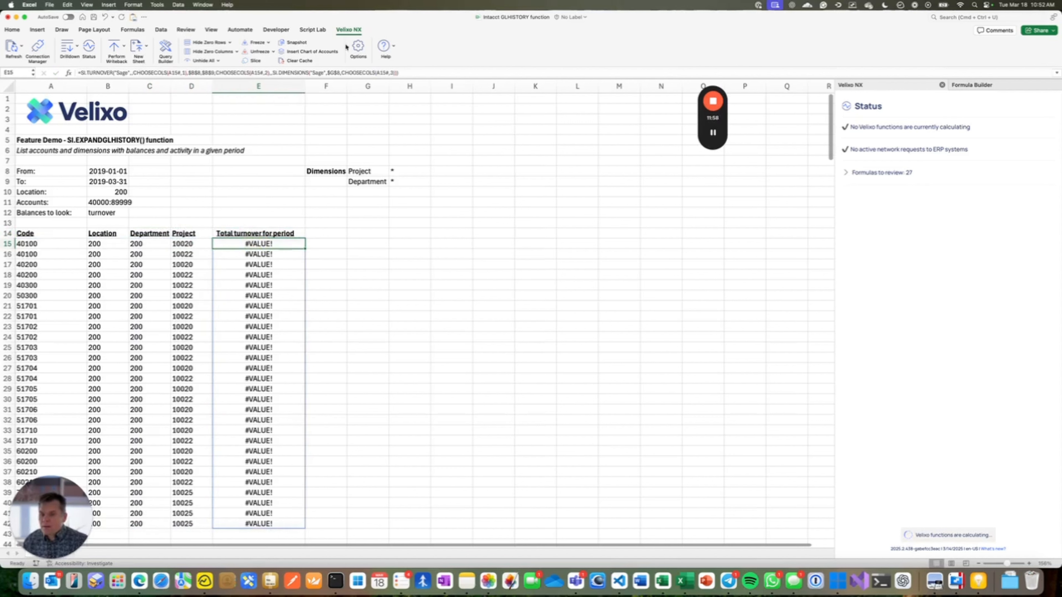
click(330, 74)
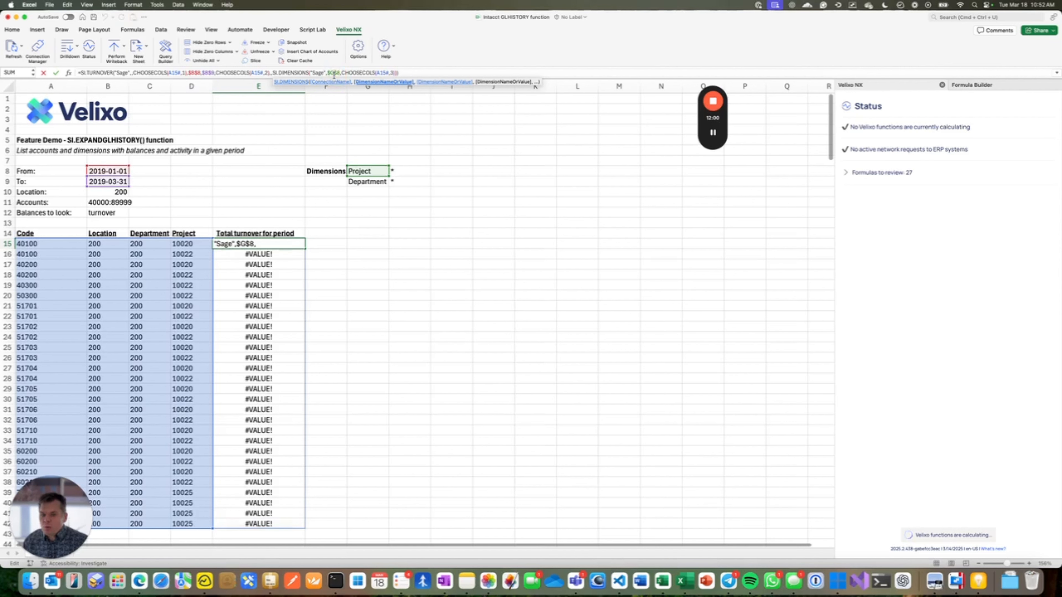
click(365, 74)
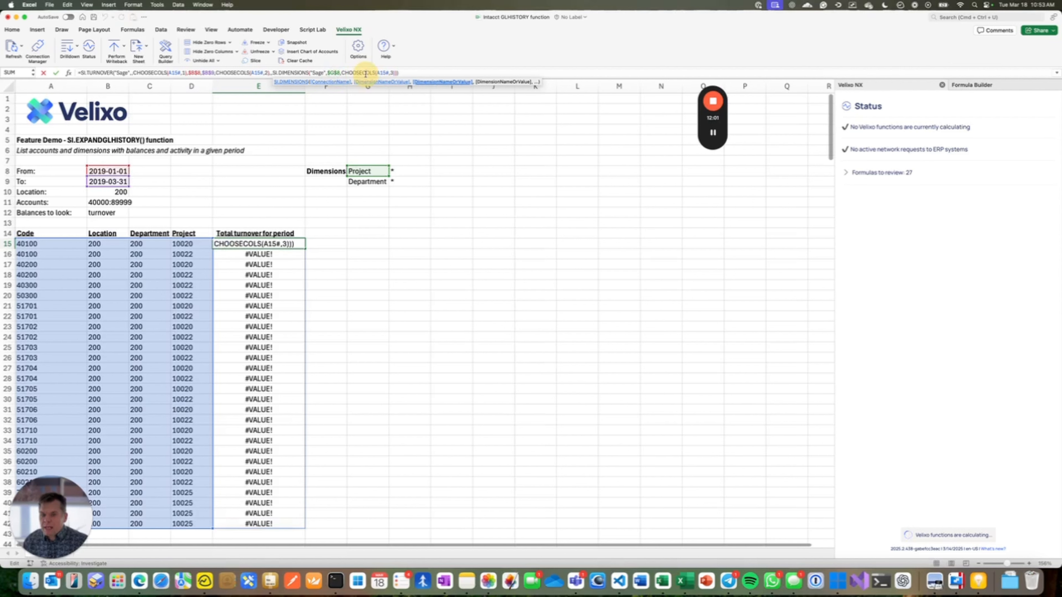
click(392, 73)
key(BackSpace)
text(2)
key(Right)
text(,)
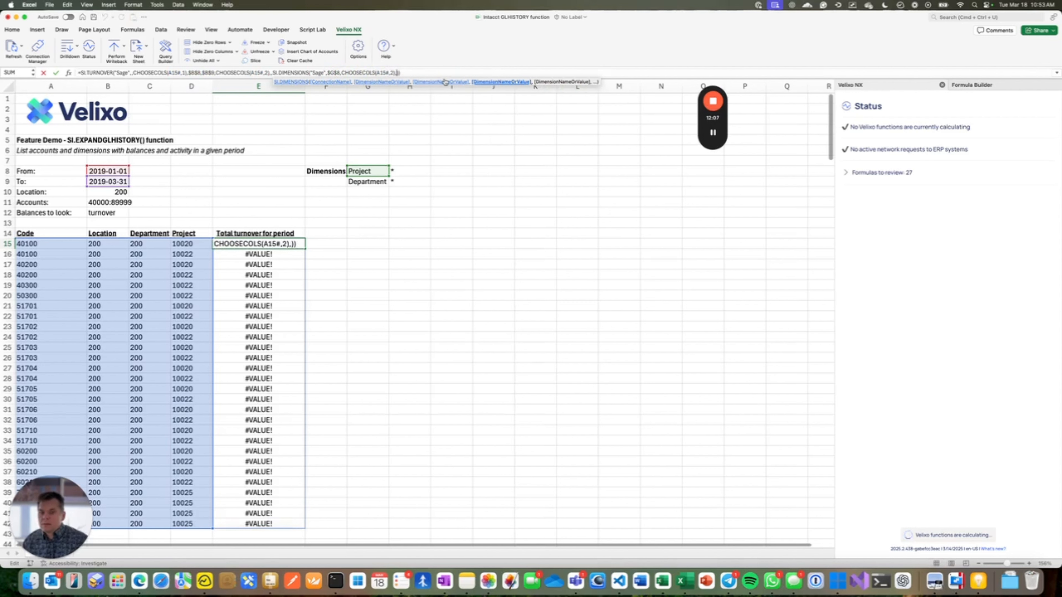
click(374, 181)
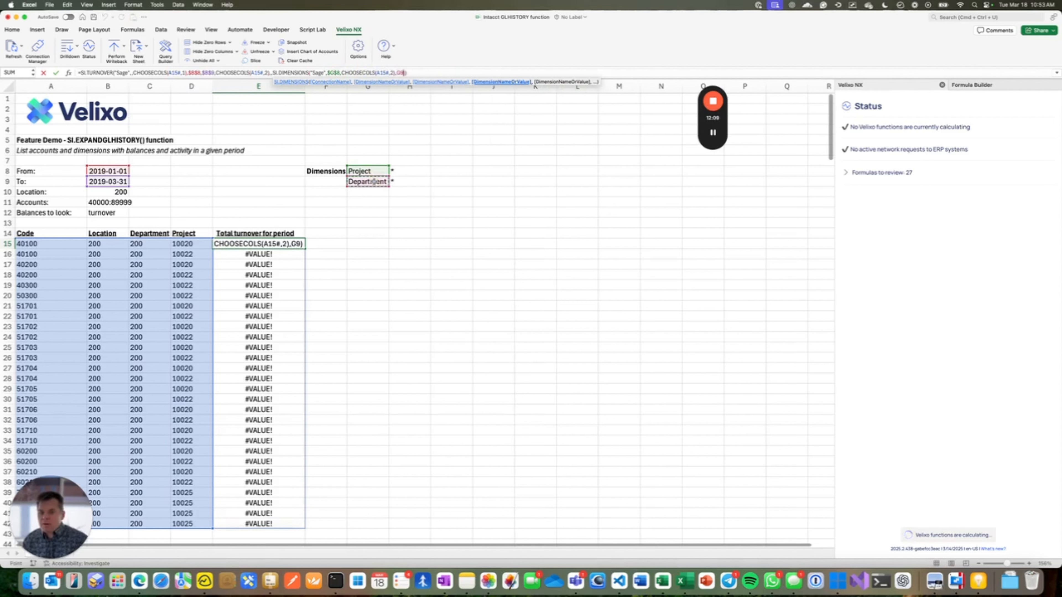
key(F4)
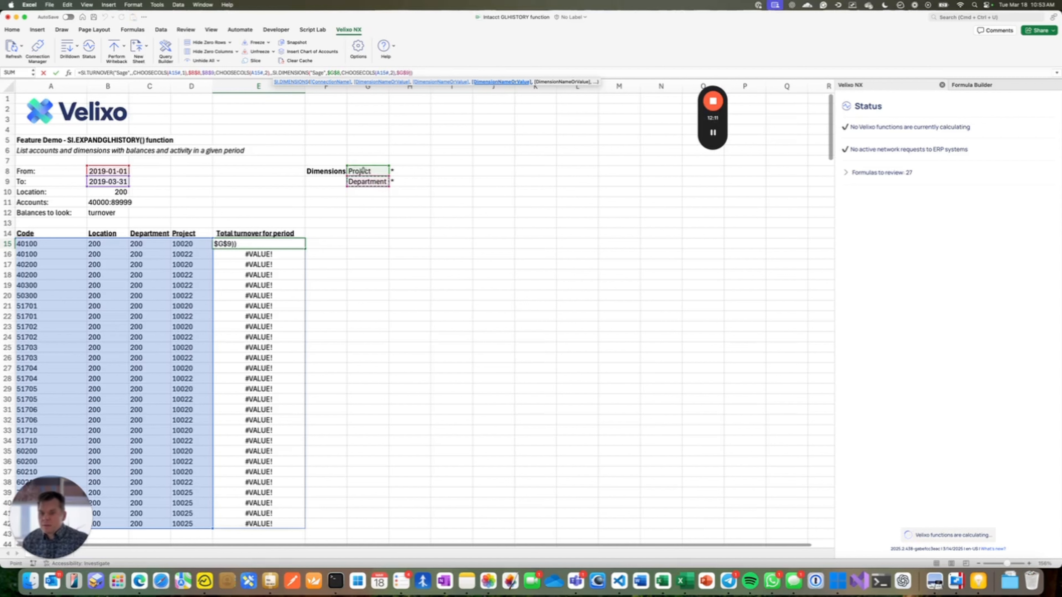
Step: Make $G$9 the first dimension name and $G$8 the second in E15, adding CHOOSECOLS(A15#,4) as the second dimension's value
click(340, 73)
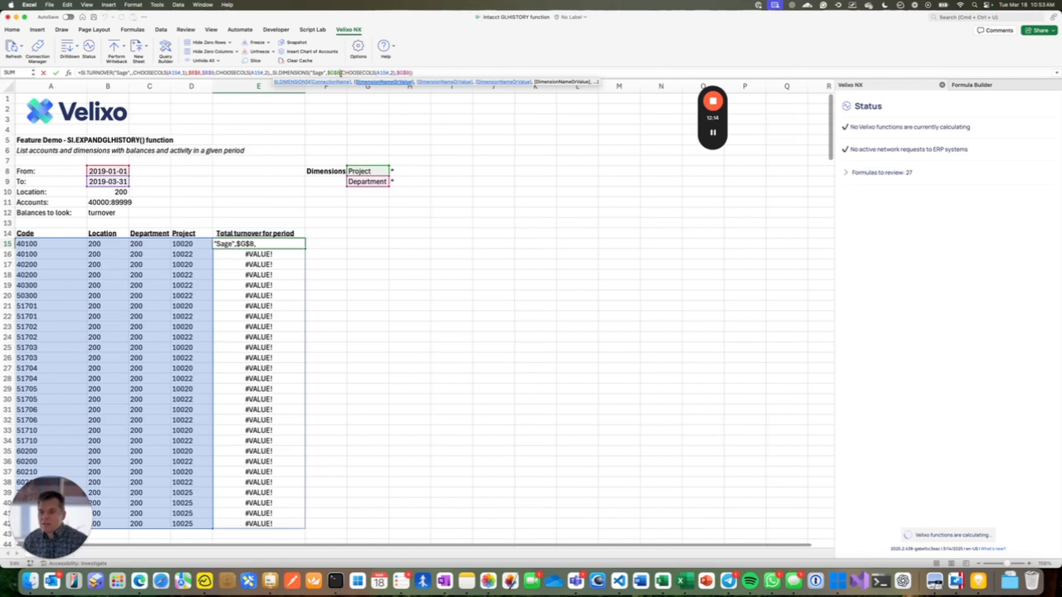
key(BackSpace)
text(9)
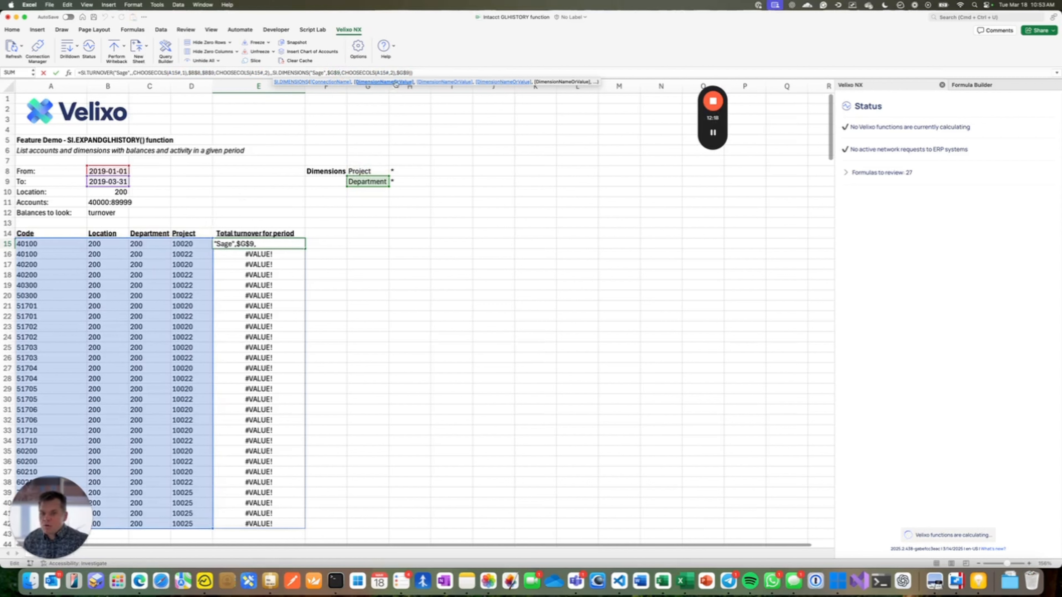
click(409, 72)
text(,CHOO)
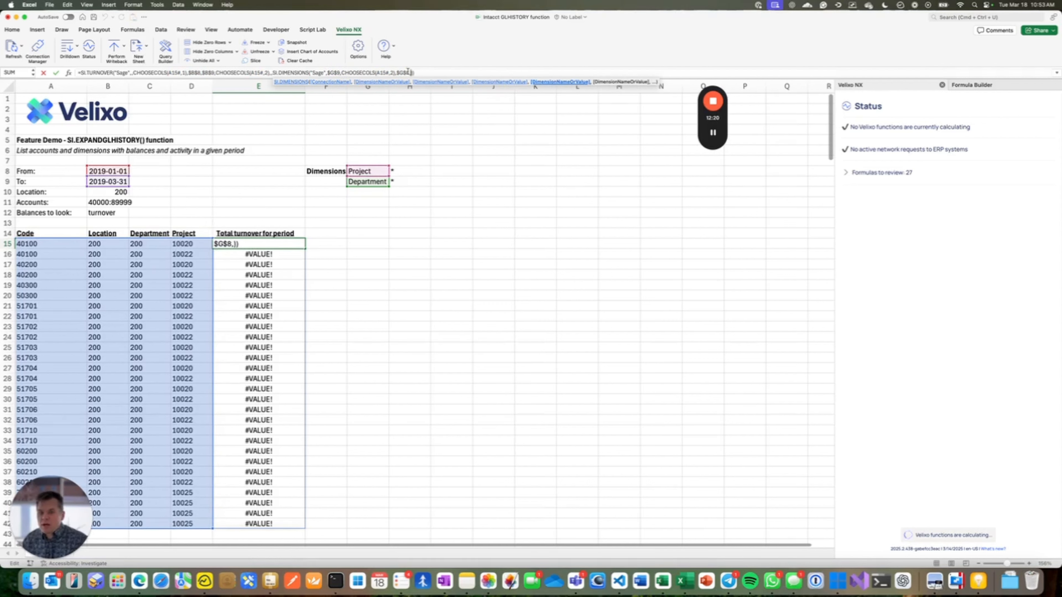
text(SECOLS(A15)
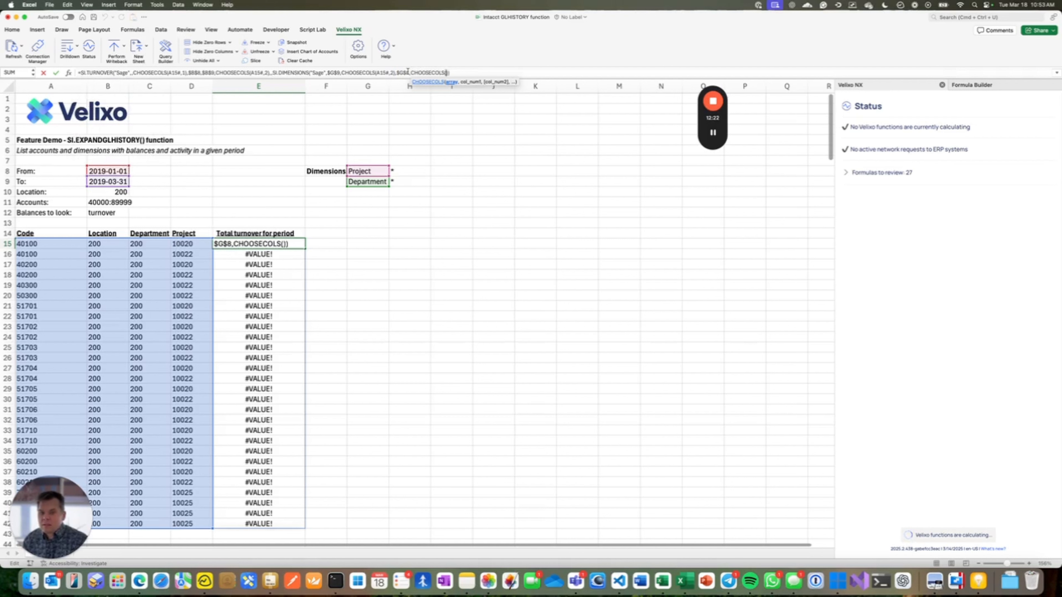
text(#,)
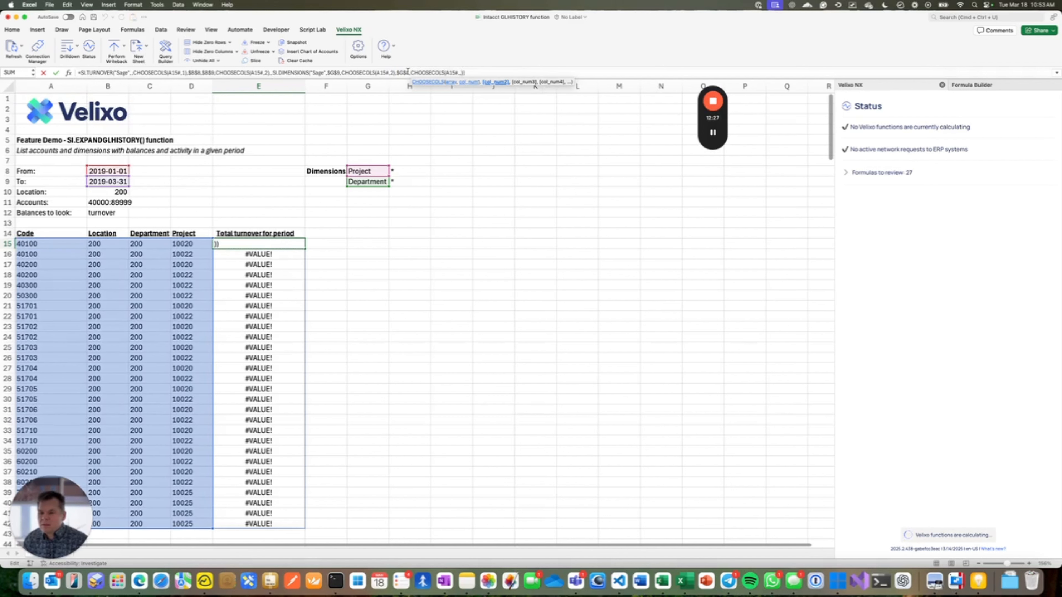
text(4))
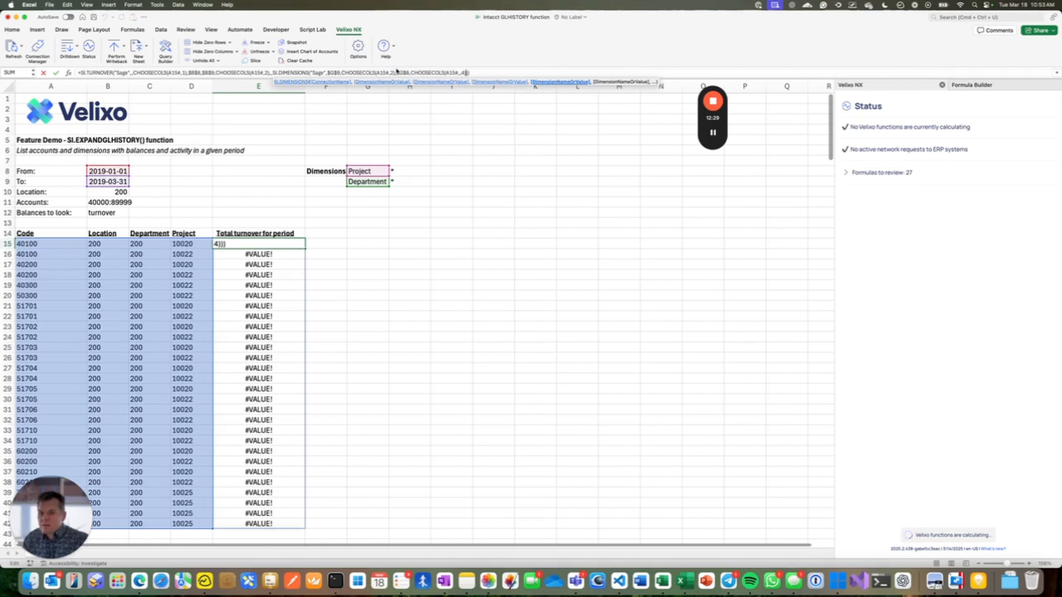
Step: Set the column number of the CHOOSECOLS following $G$9 to 3 and commit the E15 formula
click(394, 73)
key(BackSpace)
text(3)
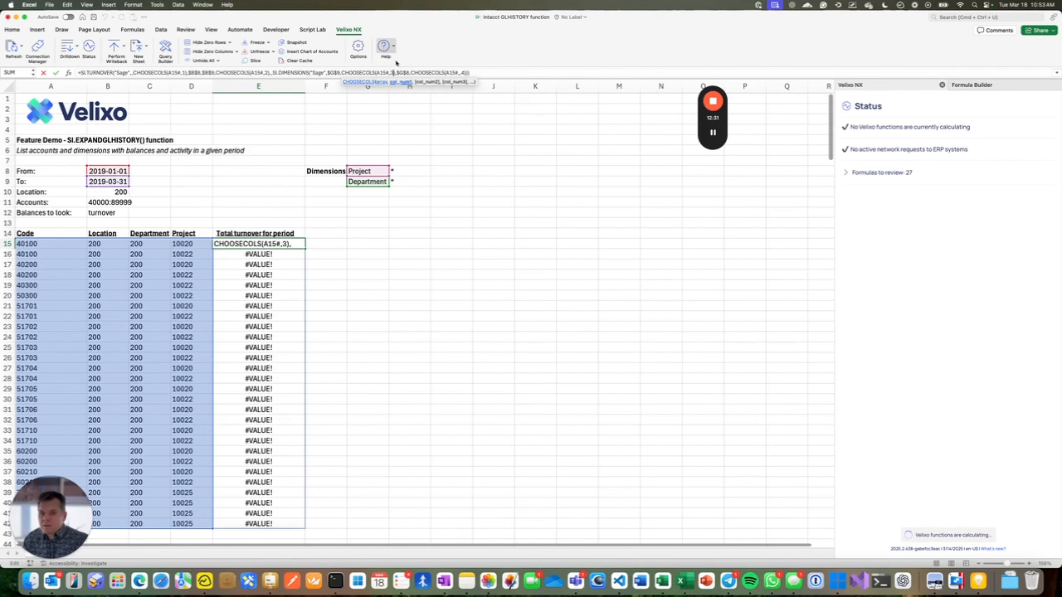
key(Return)
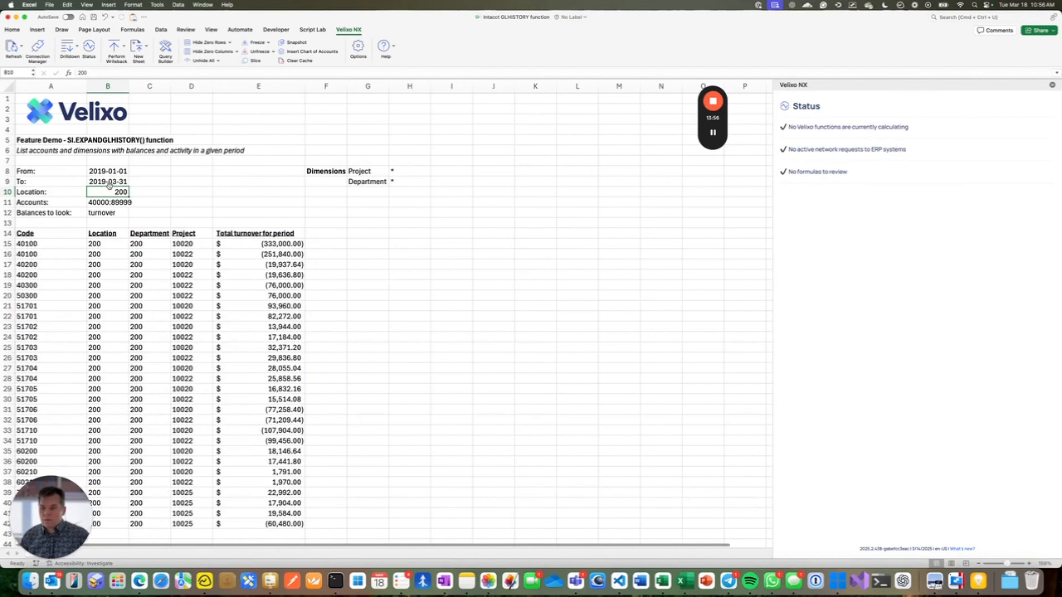
Step: Set the Location in B10 to 100 and look through the recalculated account list
text(100)
key(Return)
click(110, 189)
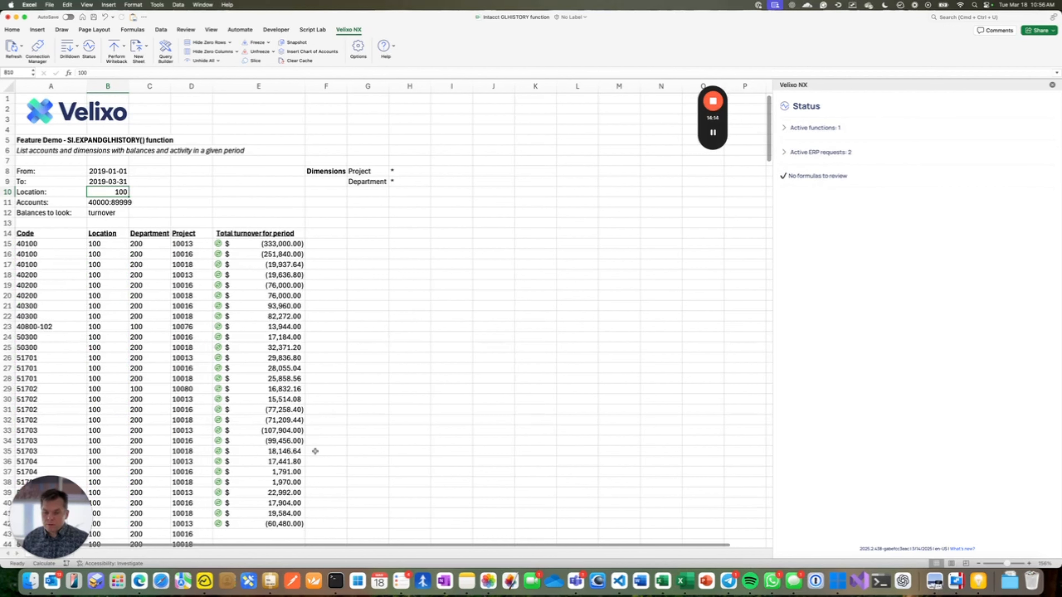
scroll(249, 333, down, 6)
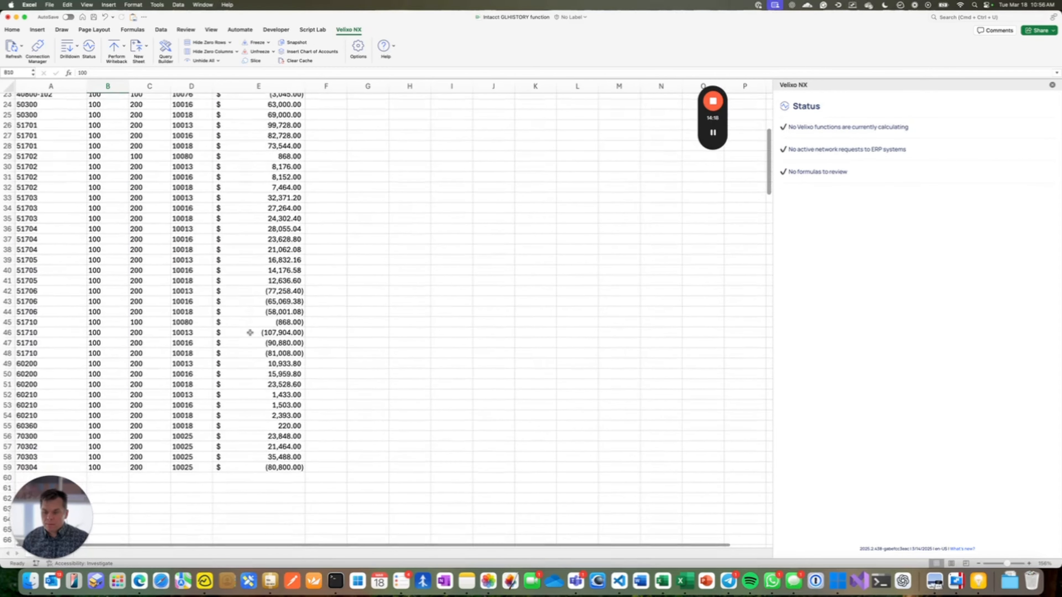
scroll(250, 333, up, 6)
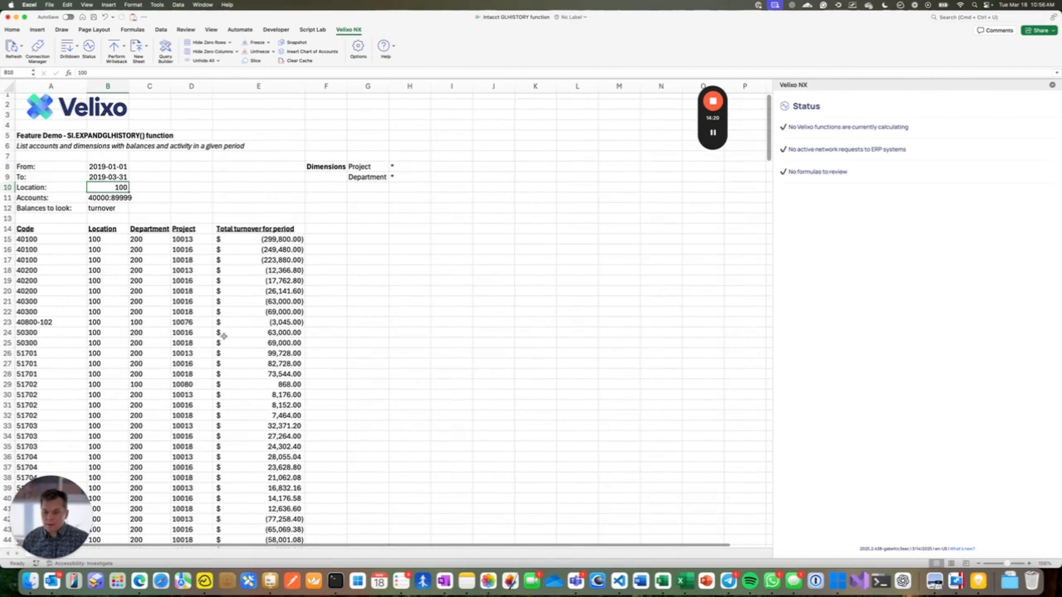
Step: Open the SI.EXPANDGLHISTORY formula in A15 to view its arguments
click(31, 230)
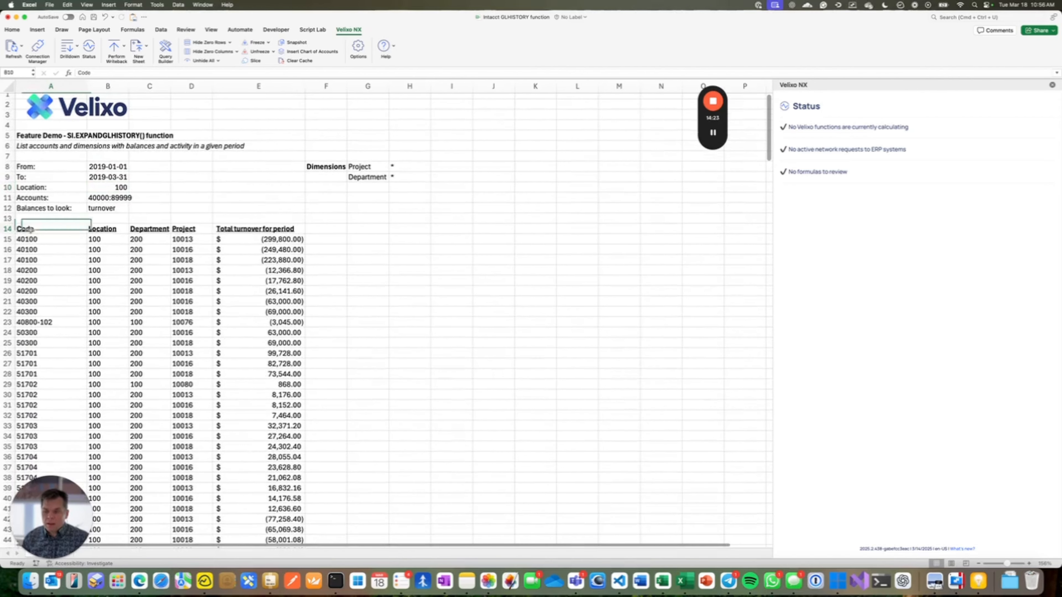
click(30, 239)
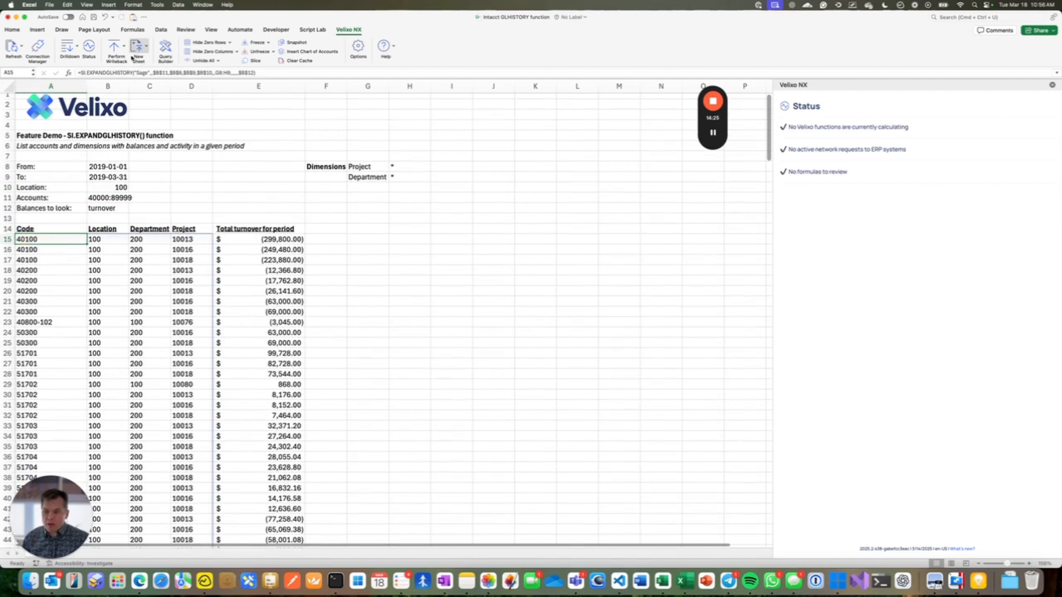
click(126, 72)
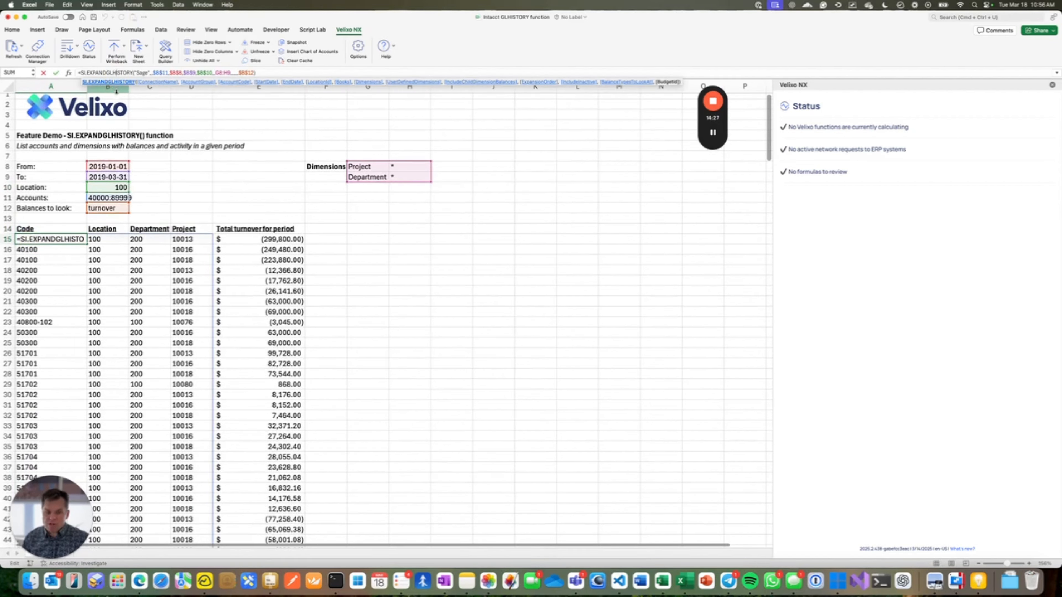